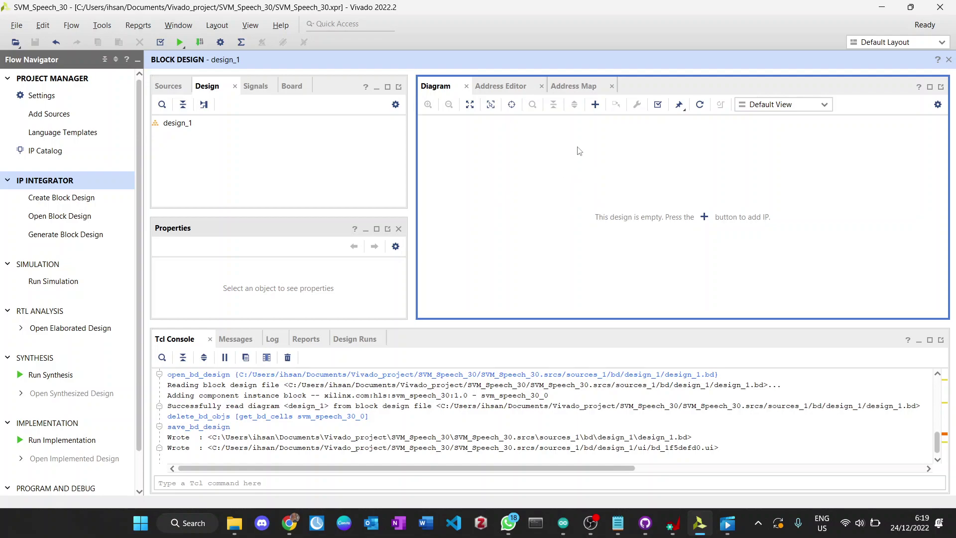
Add a ZYNQ7 Processing System to the empty block design and run block automation on it with the board preset applied.
{"action": "left_click", "coordinate": [595, 104]}
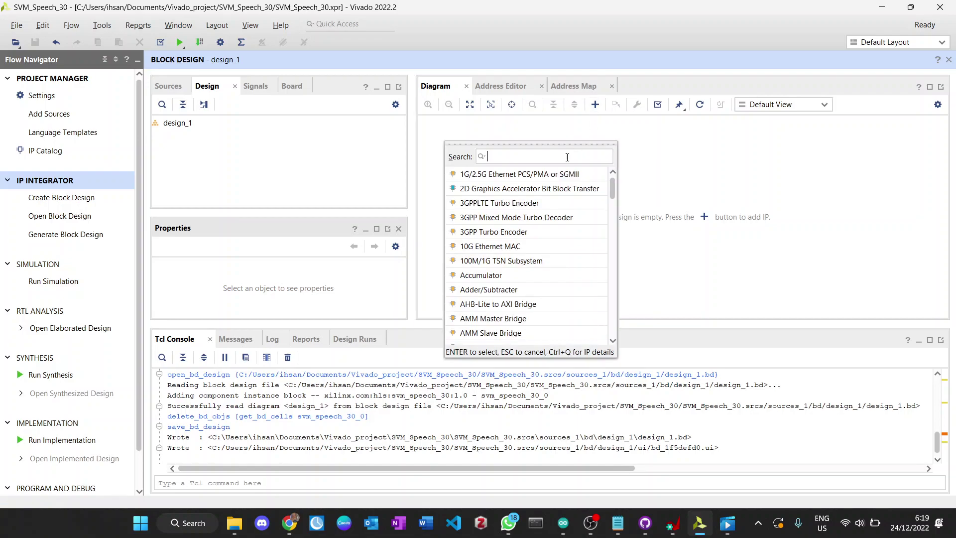
{"action": "type", "text": "zy"}
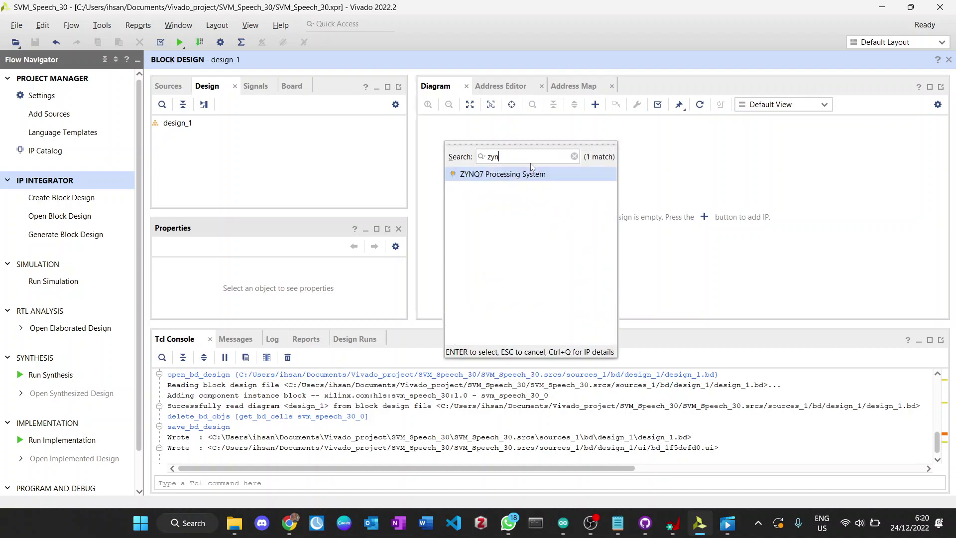
{"action": "type", "text": "n"}
{"action": "key", "text": "Return"}
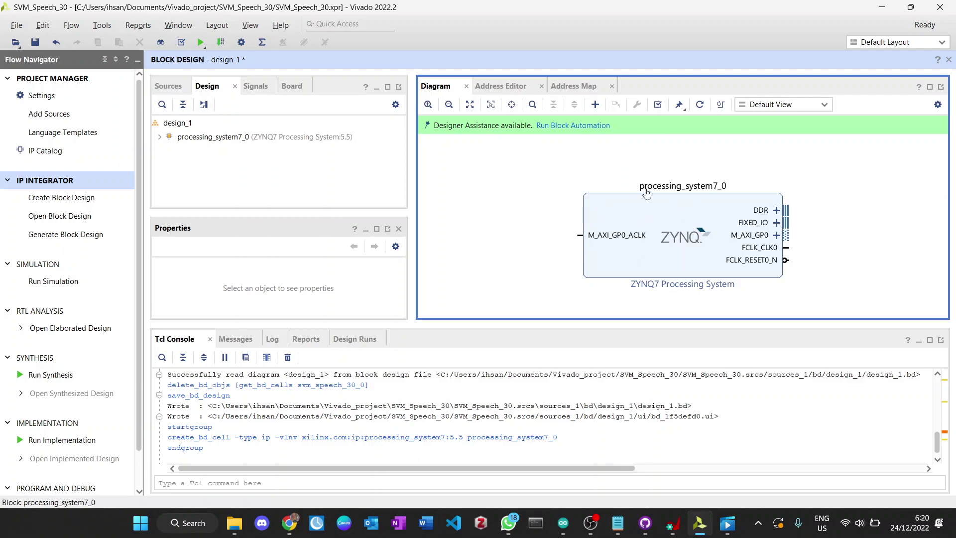
{"action": "left_click", "coordinate": [581, 125]}
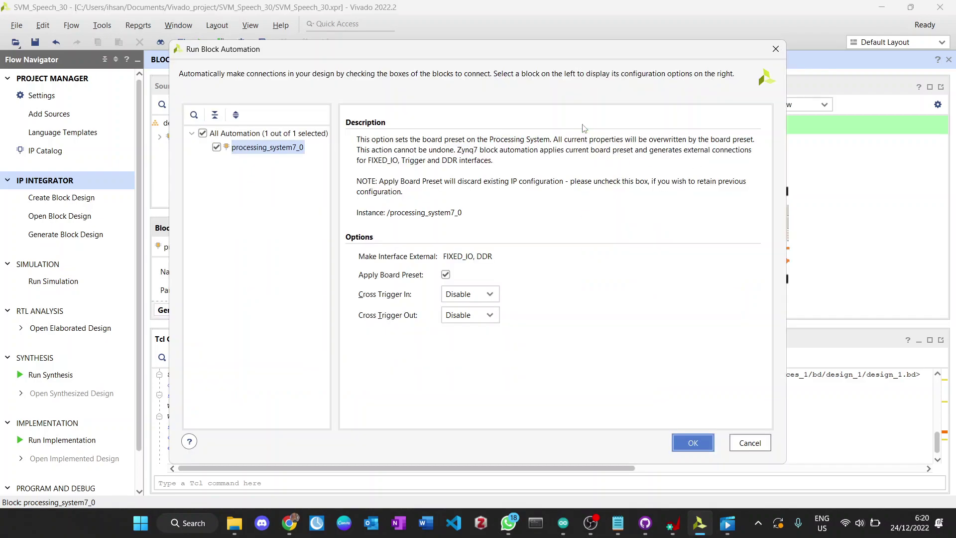
{"action": "left_click", "coordinate": [697, 445]}
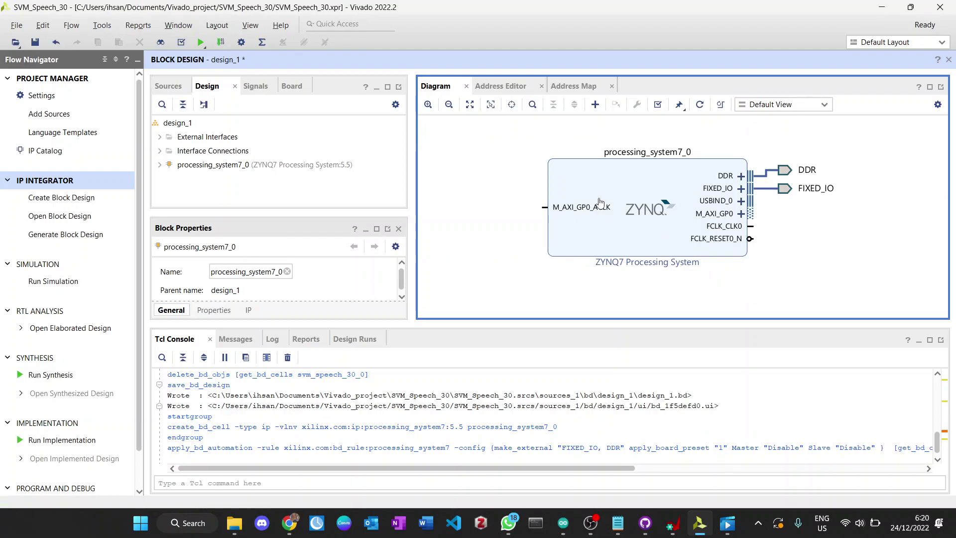
Add the board's 4 LEDs component from the GPIO group to the block design through a new AXI GPIO block.
{"action": "left_click", "coordinate": [595, 104]}
{"action": "left_click", "coordinate": [433, 196]}
{"action": "left_click", "coordinate": [289, 89]}
{"action": "left_click", "coordinate": [265, 165]}
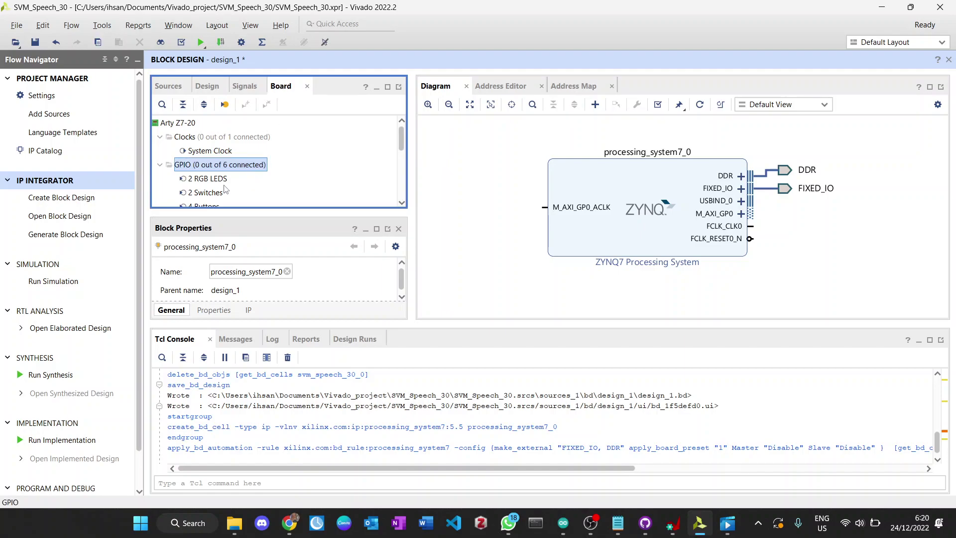
{"action": "scroll", "coordinate": [225, 189], "scroll_direction": "down", "scroll_amount": 2}
{"action": "scroll", "coordinate": [215, 190], "scroll_direction": "up", "scroll_amount": 2}
{"action": "left_click", "coordinate": [212, 203]}
{"action": "left_click", "coordinate": [212, 201]}
{"action": "scroll", "coordinate": [213, 203], "scroll_direction": "down", "scroll_amount": 1}
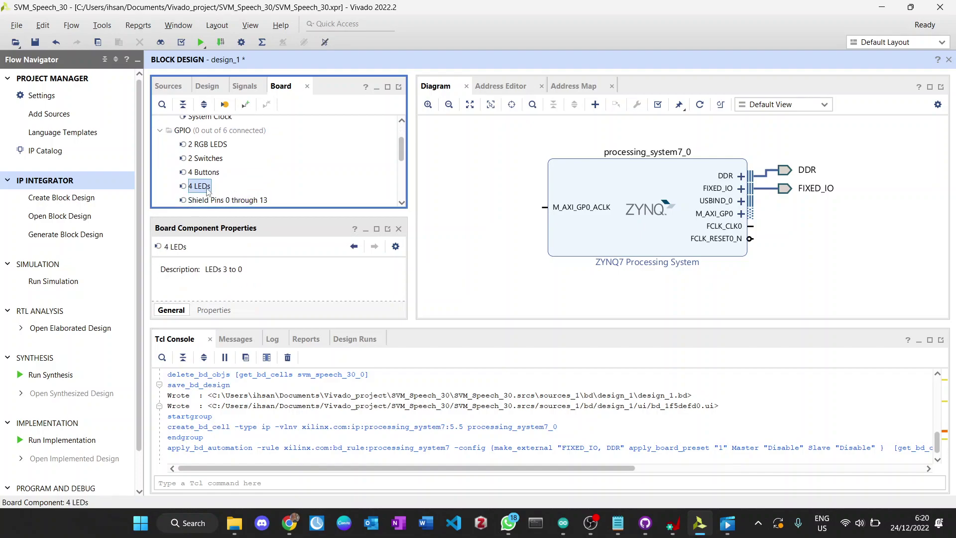
{"action": "left_click_drag", "start_coordinate": [205, 186], "coordinate": [498, 219]}
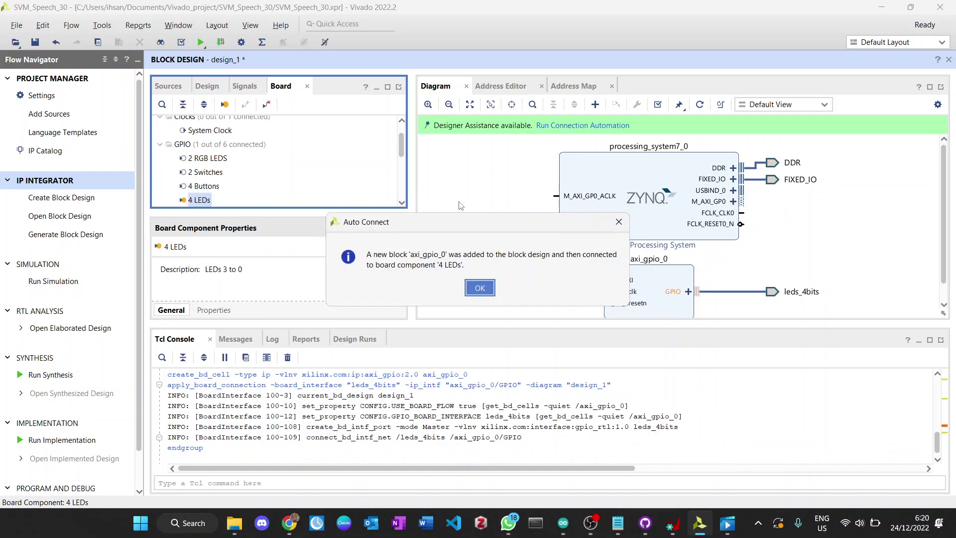
{"action": "left_click", "coordinate": [481, 289]}
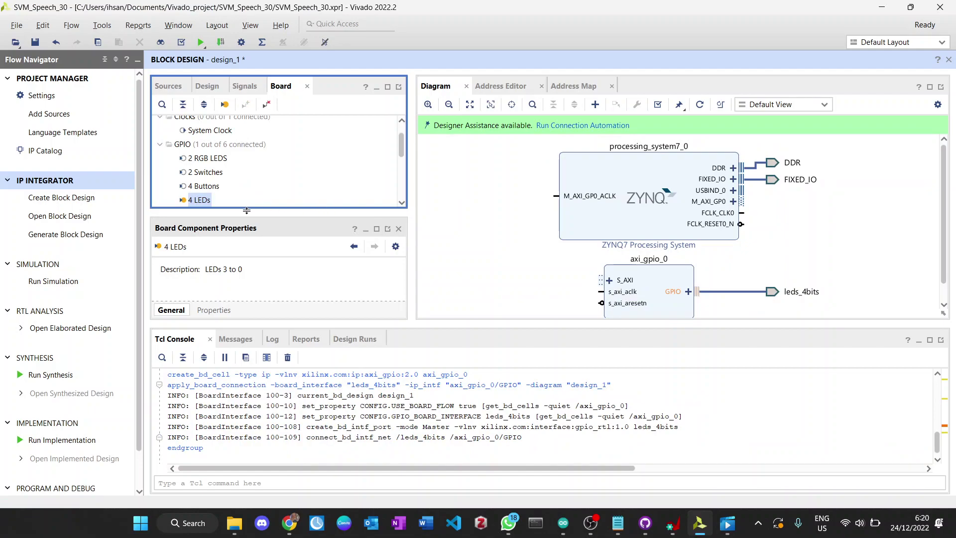
Add the board's 4 Buttons component to the block design, connected to the existing axi_gpio_0 block.
{"action": "left_click", "coordinate": [207, 187]}
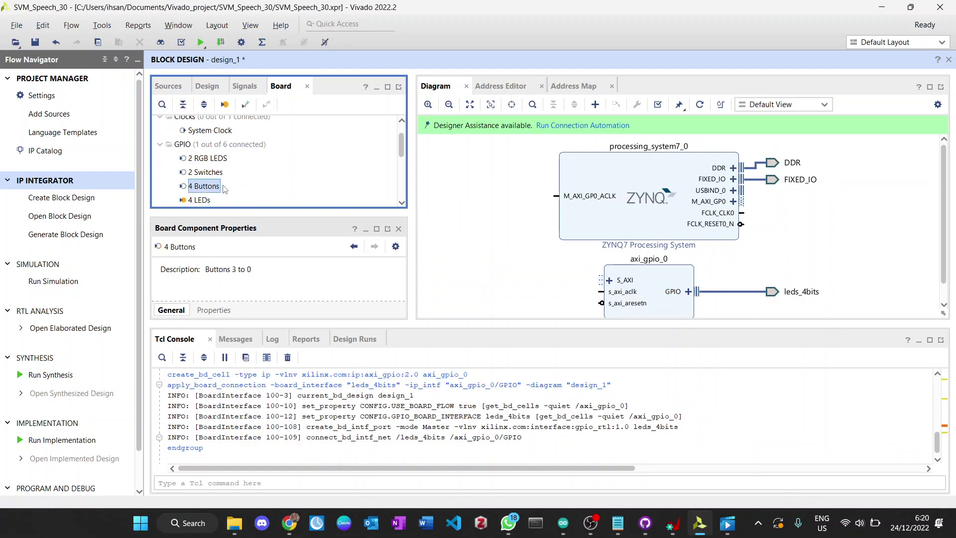
{"action": "left_click_drag", "start_coordinate": [209, 189], "coordinate": [471, 213]}
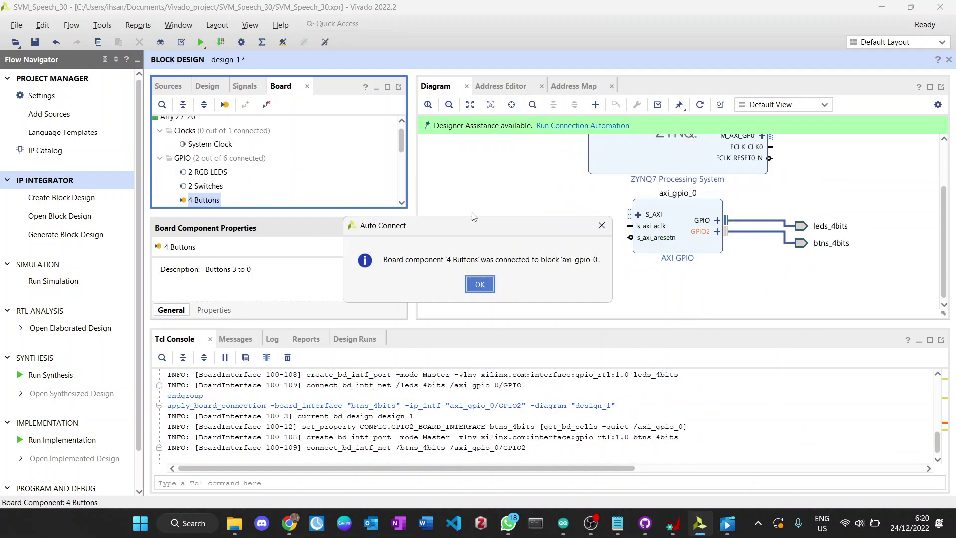
{"action": "left_click", "coordinate": [469, 288]}
{"action": "left_click", "coordinate": [528, 266]}
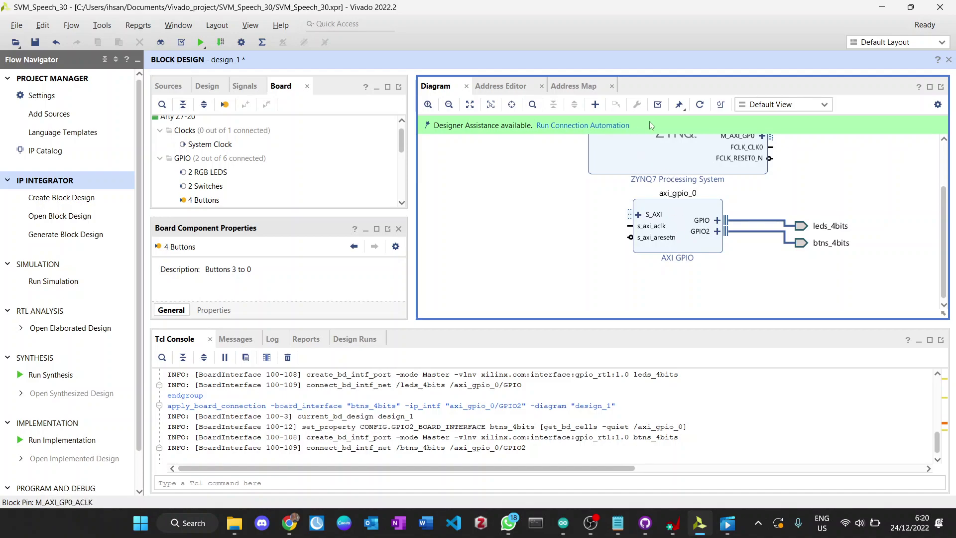
Search the IP list for svm and add the Svm_speech_30 IP to the block design.
{"action": "left_click", "coordinate": [596, 105]}
{"action": "type", "text": "svm"}
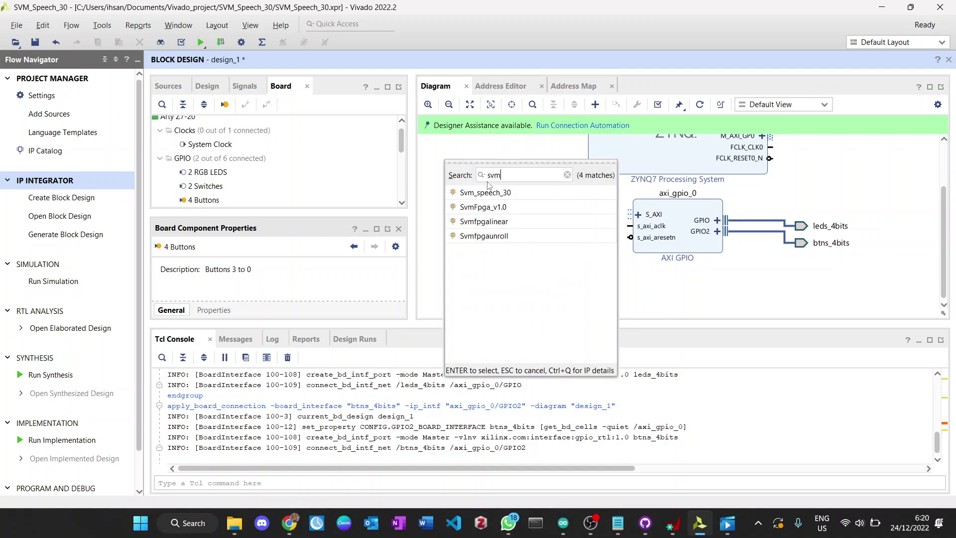
{"action": "double_click", "coordinate": [491, 193]}
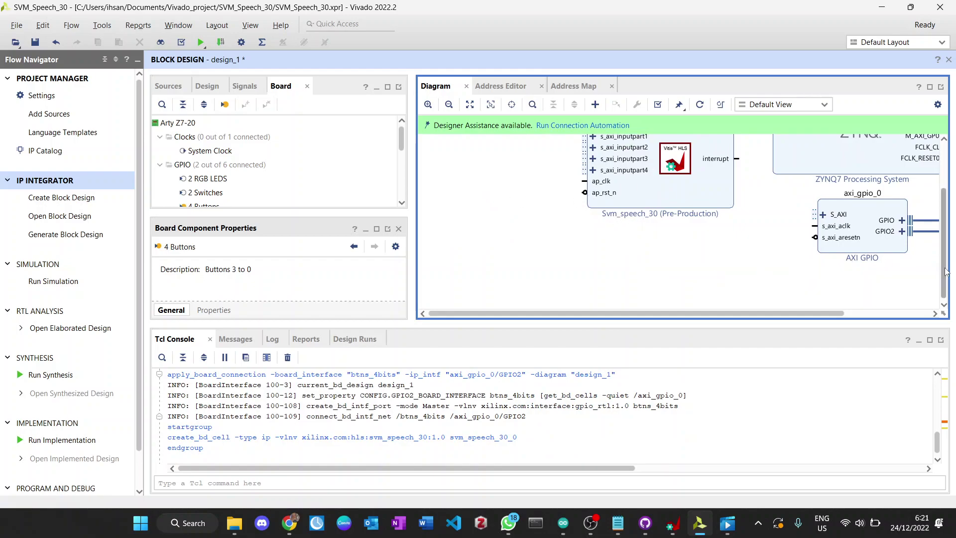
{"action": "scroll", "coordinate": [945, 271], "scroll_direction": "up", "scroll_amount": 2}
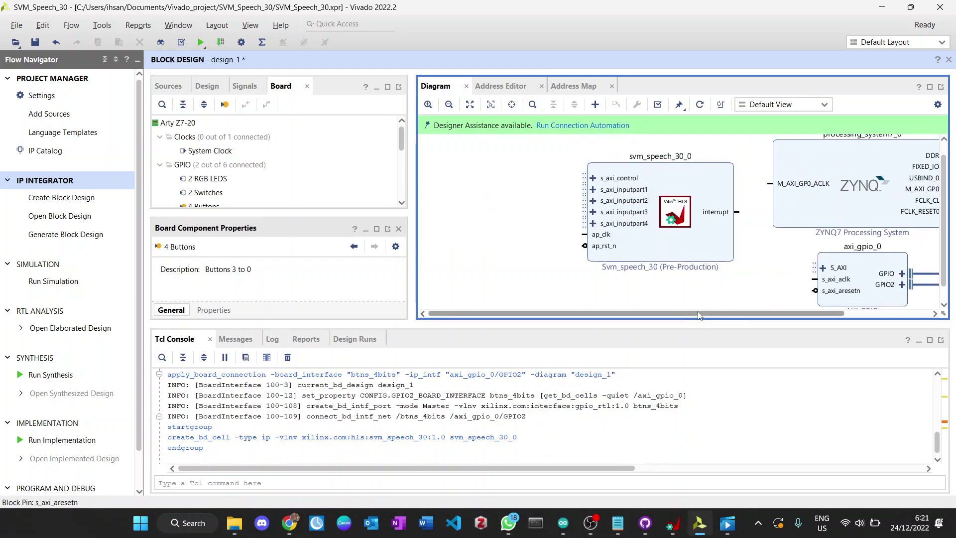
{"action": "left_click_drag", "start_coordinate": [698, 311], "coordinate": [747, 319]}
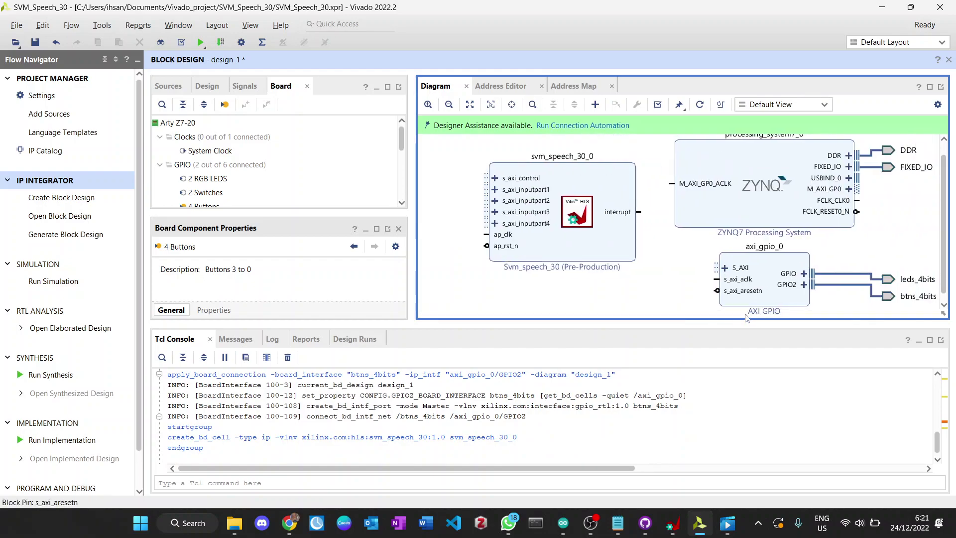
Enable the PL fabric clock FCLK_CLK1 on the ZYNQ7 Processing System with a requested frequency of 10 MHz.
{"action": "double_click", "coordinate": [751, 214]}
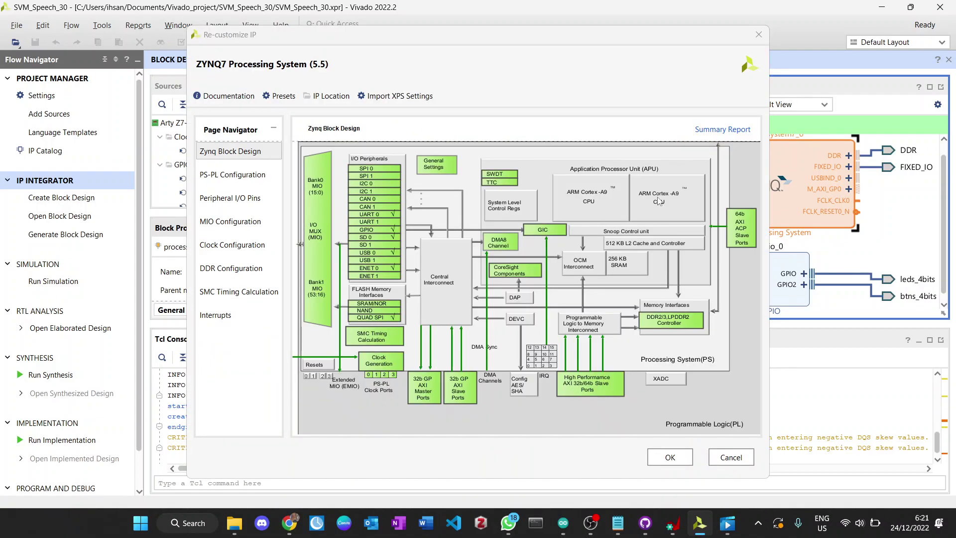
{"action": "left_click", "coordinate": [248, 245]}
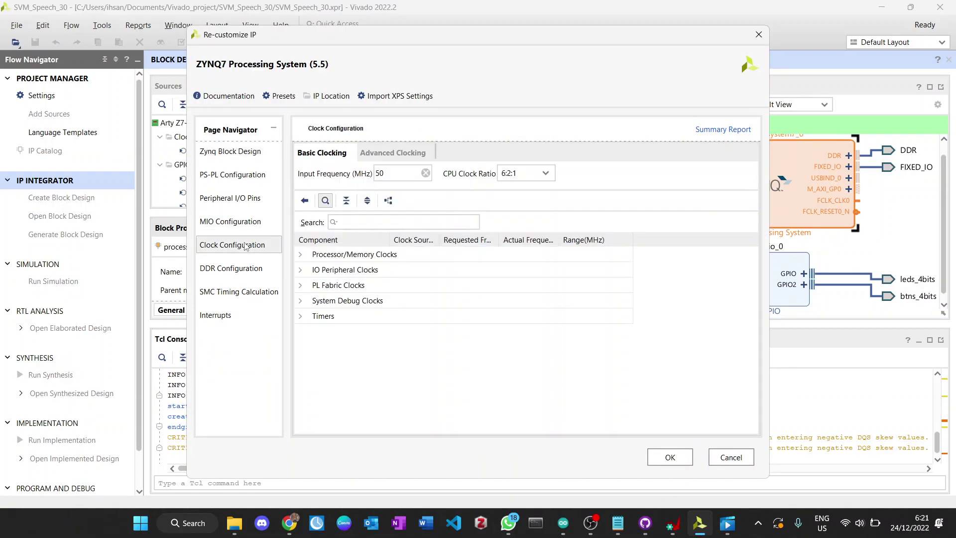
{"action": "left_click", "coordinate": [306, 288]}
{"action": "left_click", "coordinate": [301, 286]}
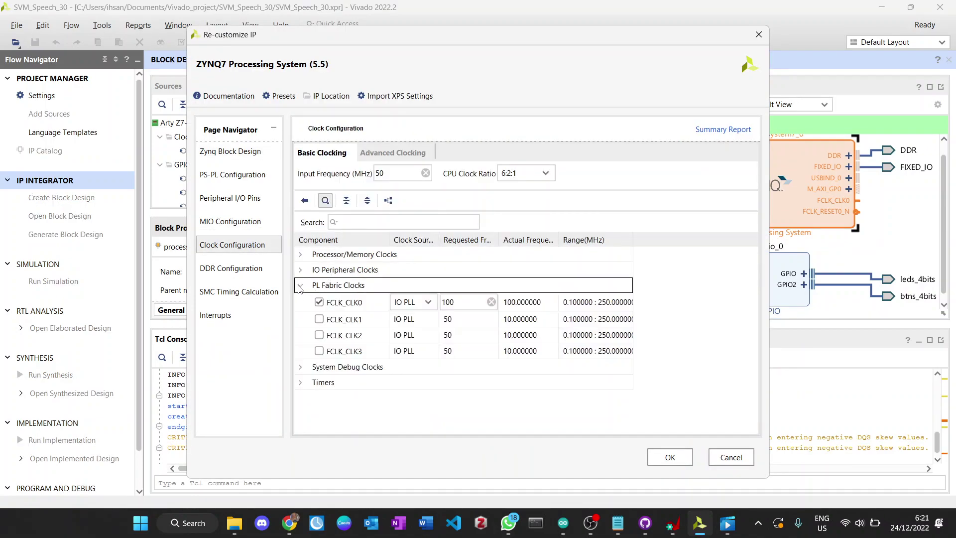
{"action": "left_click", "coordinate": [466, 304]}
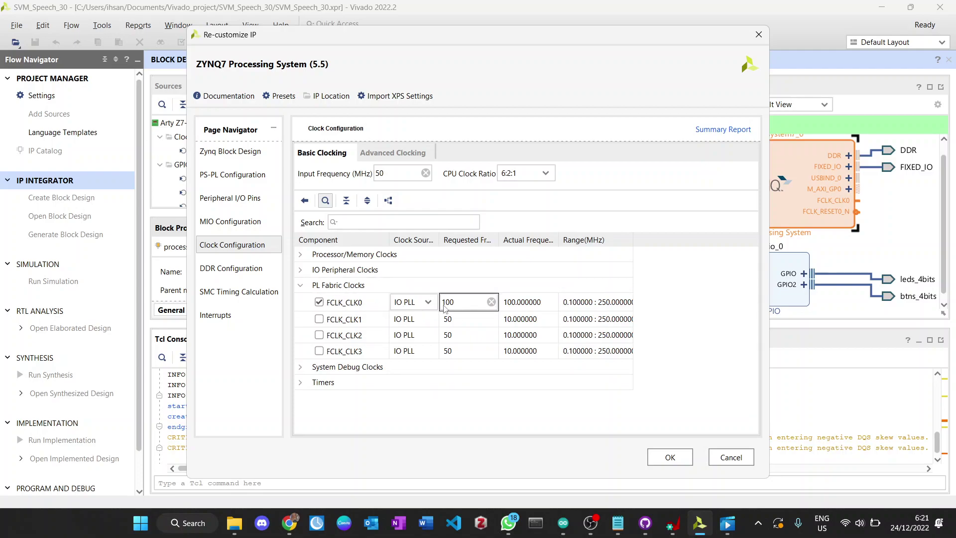
{"action": "left_click", "coordinate": [343, 320]}
{"action": "left_click", "coordinate": [319, 320]}
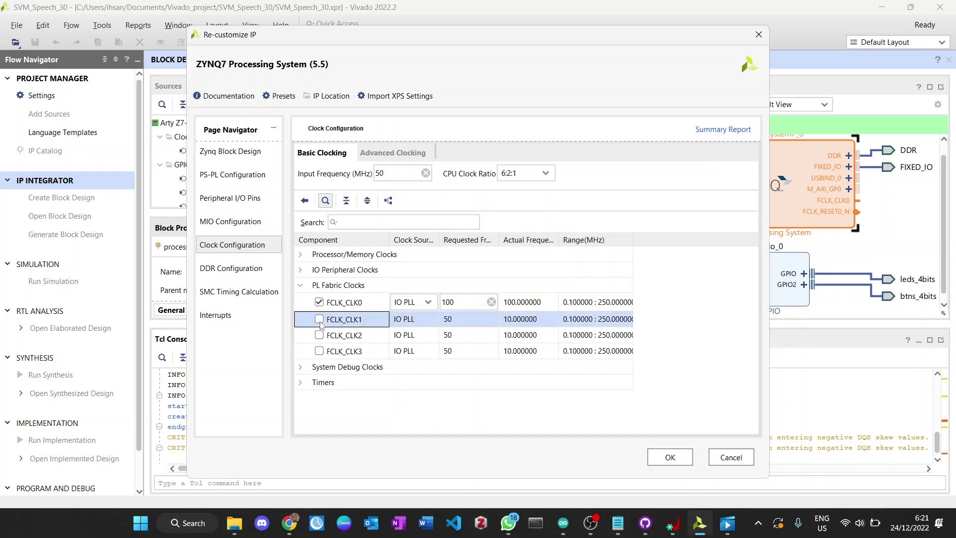
{"action": "left_click", "coordinate": [419, 320]}
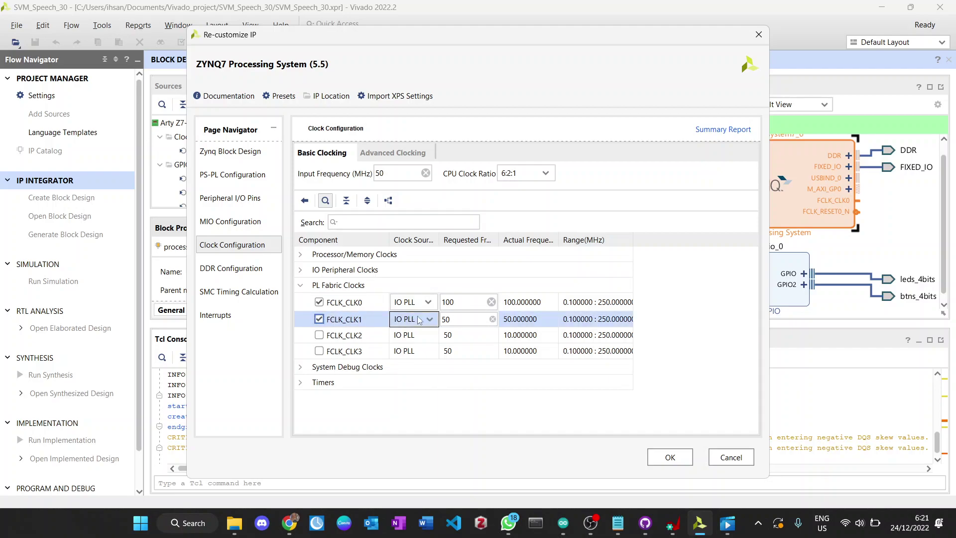
{"action": "left_click", "coordinate": [448, 322]}
{"action": "type", "text": "10"}
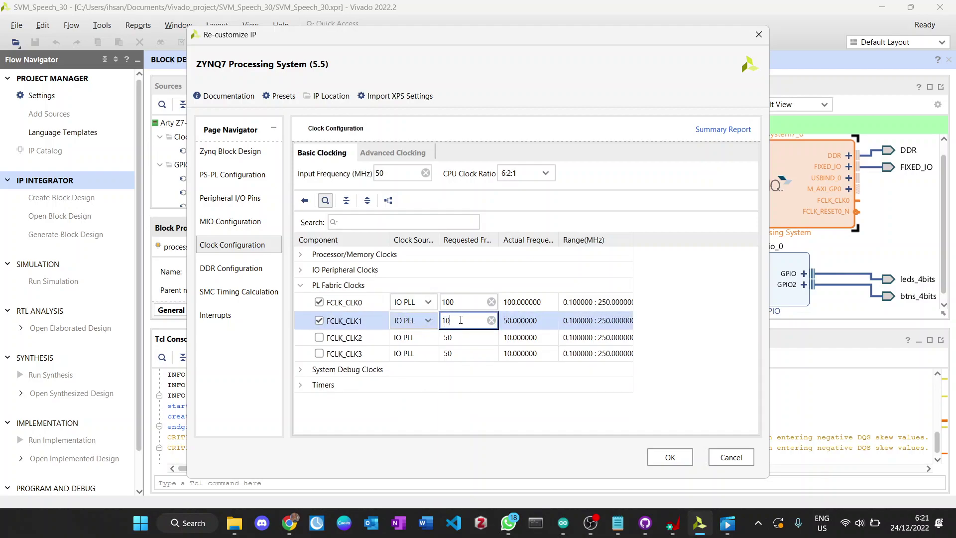
{"action": "left_click", "coordinate": [671, 457]}
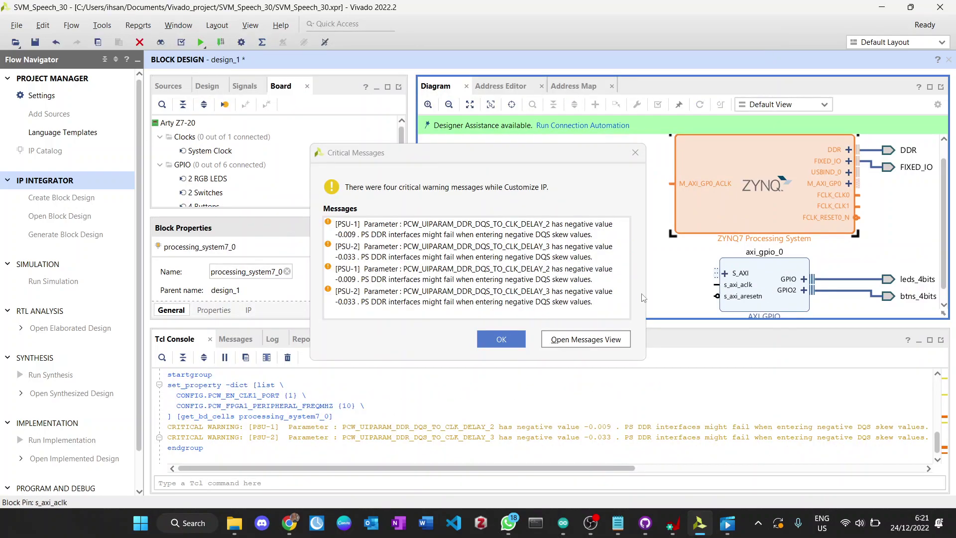
{"action": "left_click", "coordinate": [500, 340]}
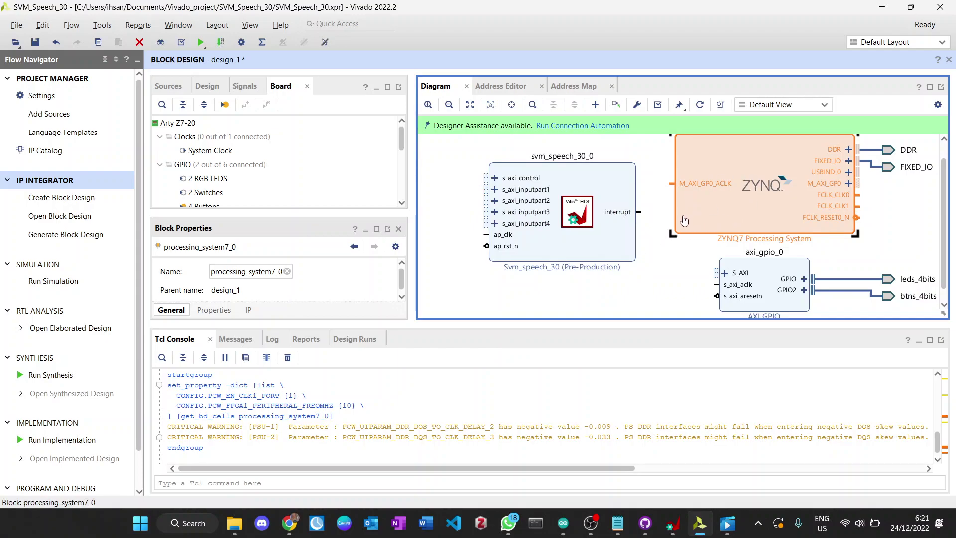
In connection automation, set the bridge, slave and master clock sources of axi_gpio_0's S_AXI interface to /processing_system7_0/FCLK_CLK0 (100 MHz).
{"action": "left_click", "coordinate": [607, 129]}
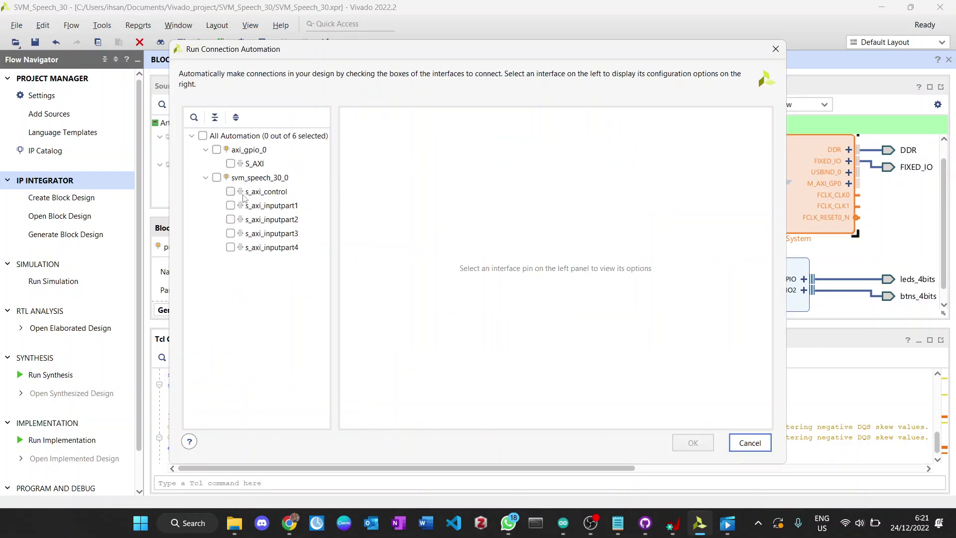
{"action": "left_click", "coordinate": [250, 150]}
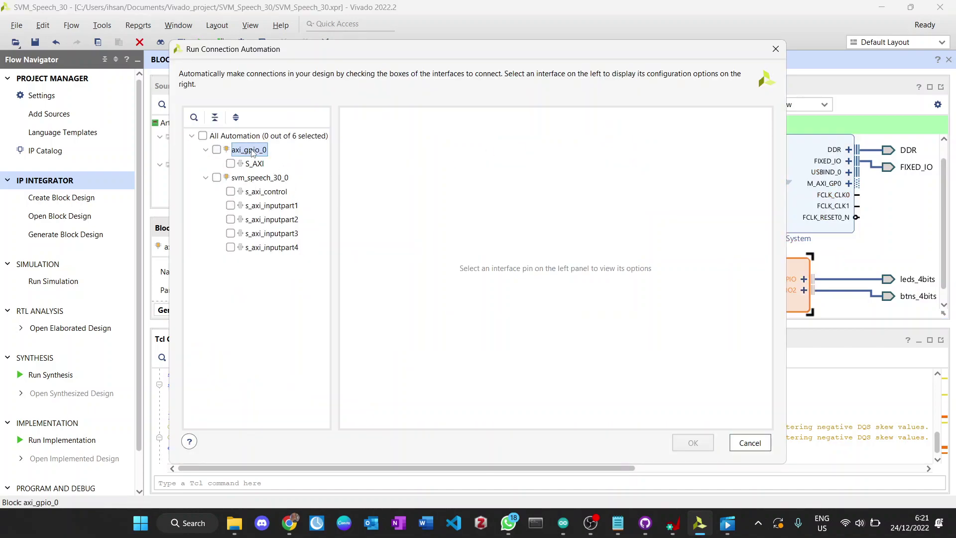
{"action": "left_click", "coordinate": [255, 164]}
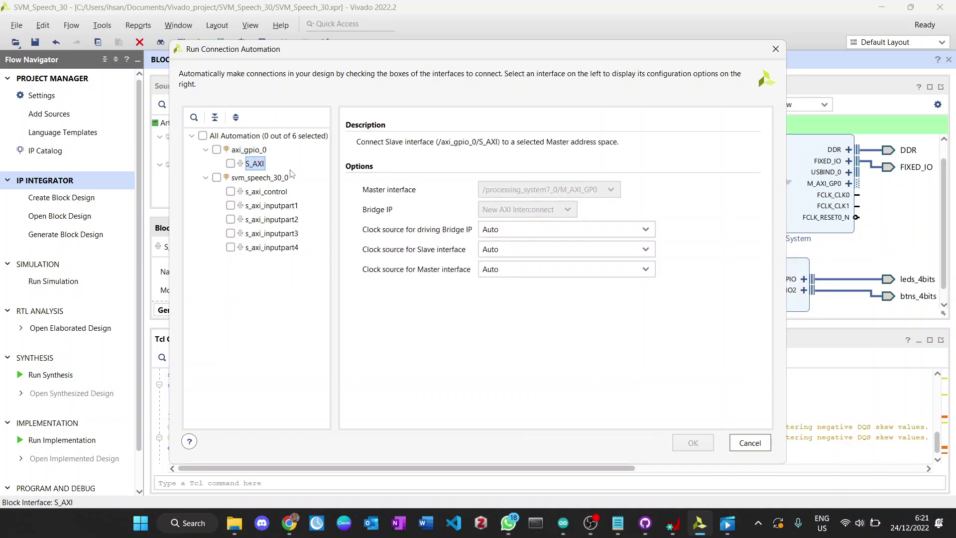
{"action": "left_click", "coordinate": [520, 230]}
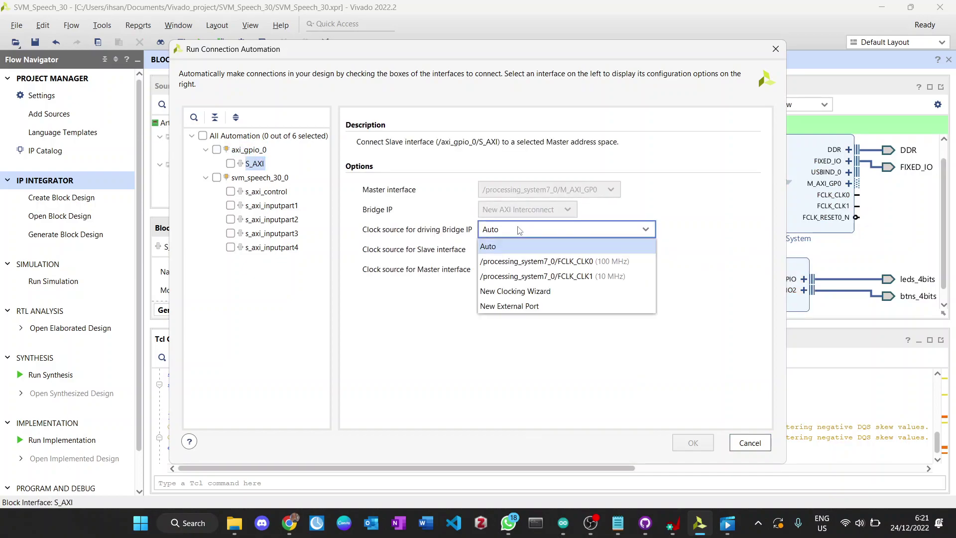
{"action": "left_click", "coordinate": [526, 261]}
{"action": "left_click", "coordinate": [529, 254]}
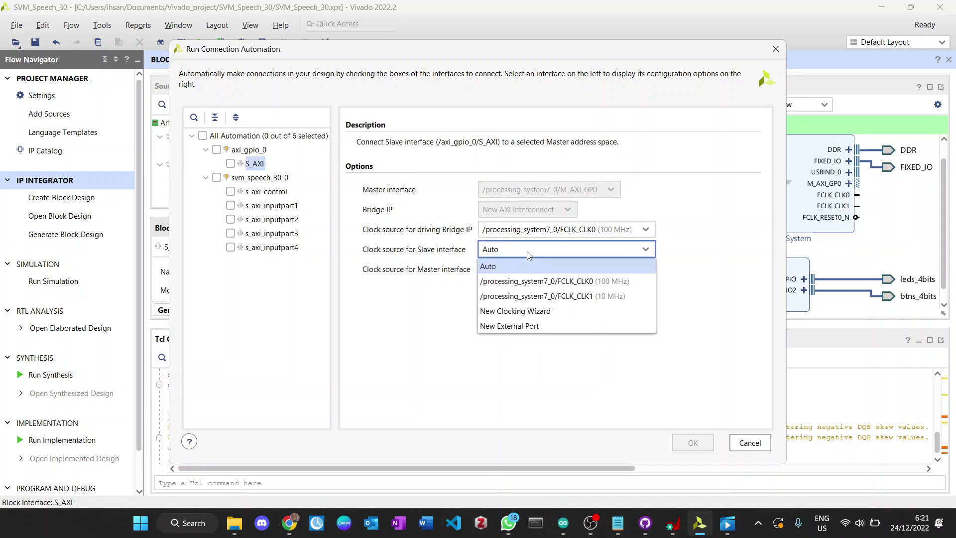
{"action": "left_click", "coordinate": [540, 281]}
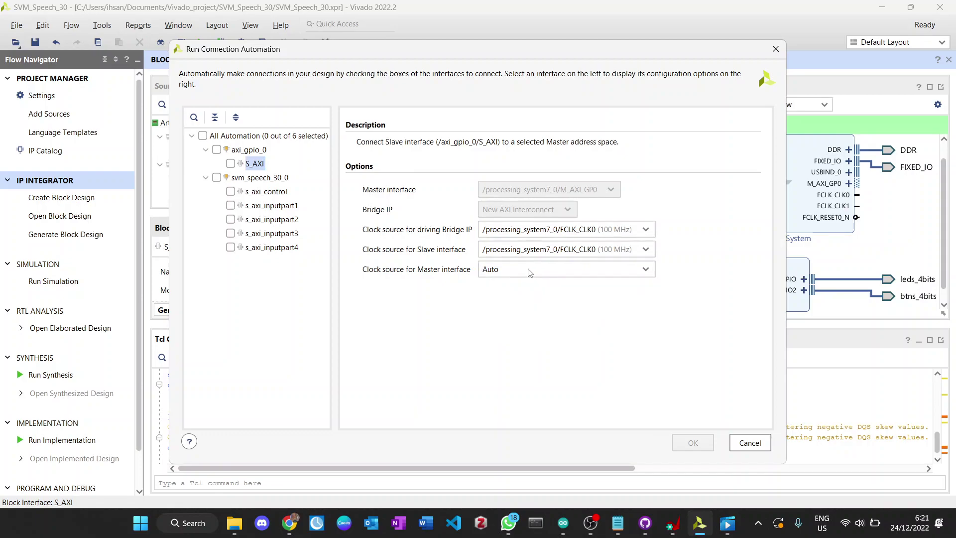
{"action": "left_click", "coordinate": [530, 270]}
{"action": "left_click", "coordinate": [533, 302]}
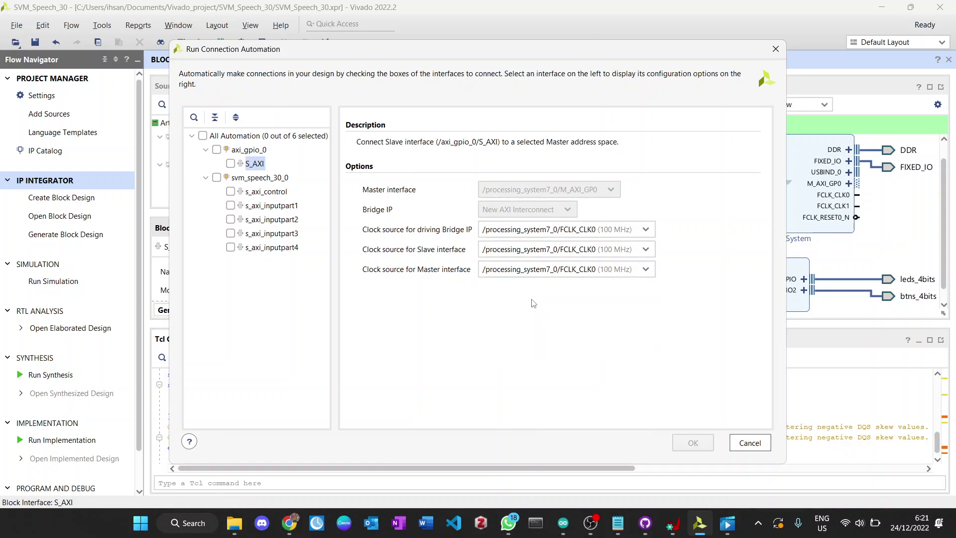
Set the bridge, slave and master clock sources of svm_speech_30_0's s_axi_control interface to /processing_system7_0/FCLK_CLK1 (10 MHz).
{"action": "left_click", "coordinate": [268, 193]}
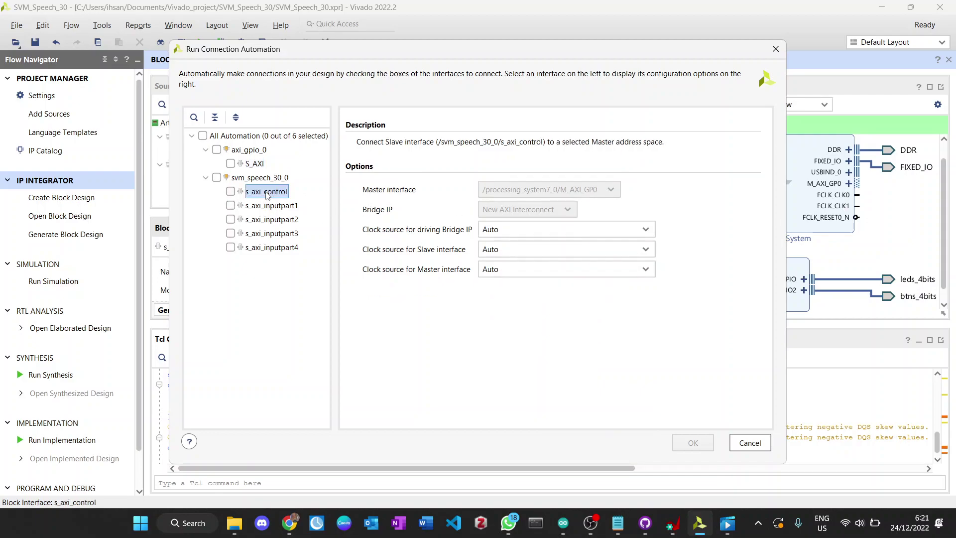
{"action": "left_click", "coordinate": [541, 231]}
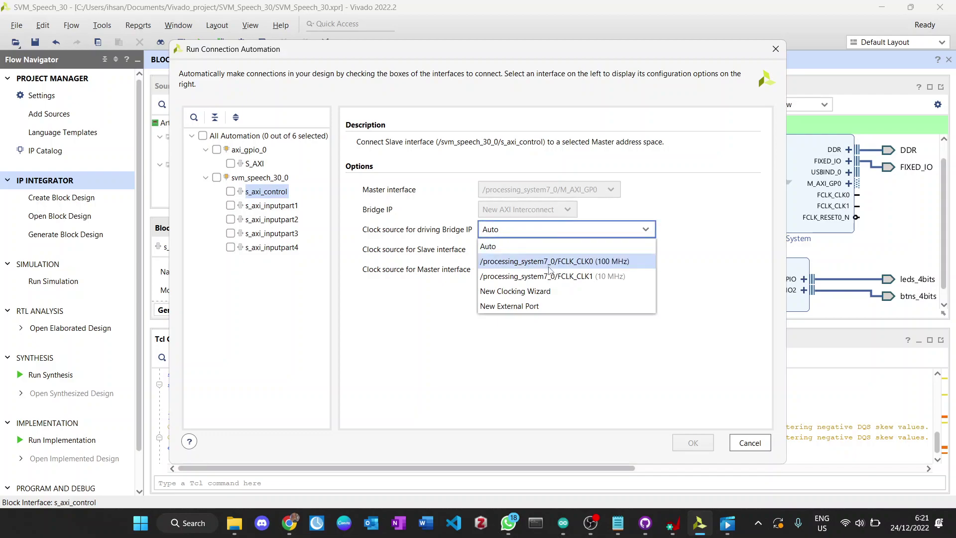
{"action": "left_click", "coordinate": [550, 276]}
{"action": "left_click", "coordinate": [545, 251]}
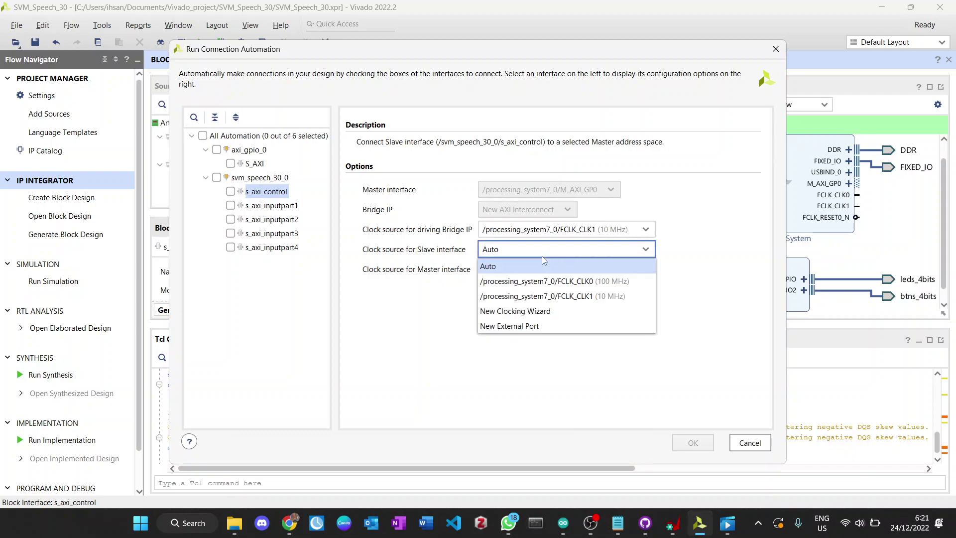
{"action": "left_click", "coordinate": [550, 295]}
{"action": "left_click", "coordinate": [543, 269]}
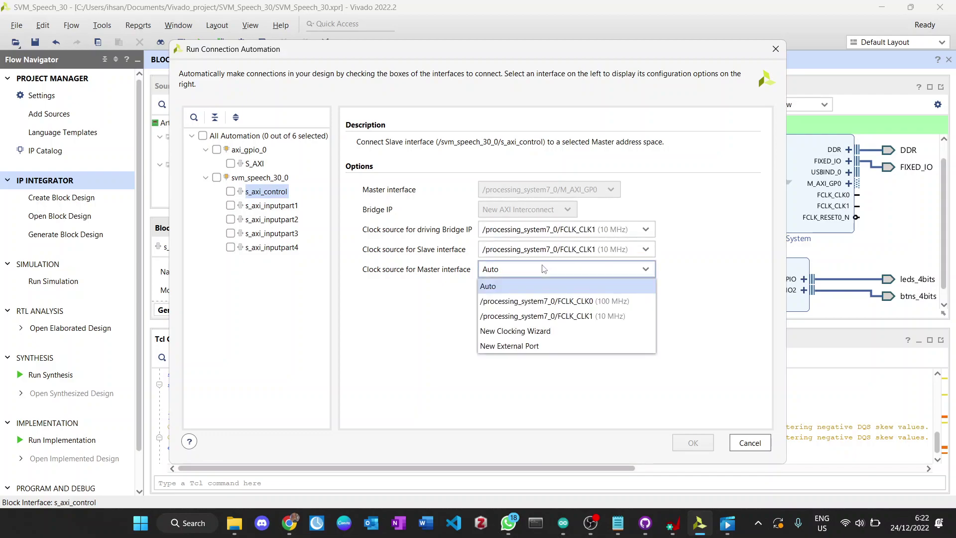
{"action": "left_click", "coordinate": [547, 314]}
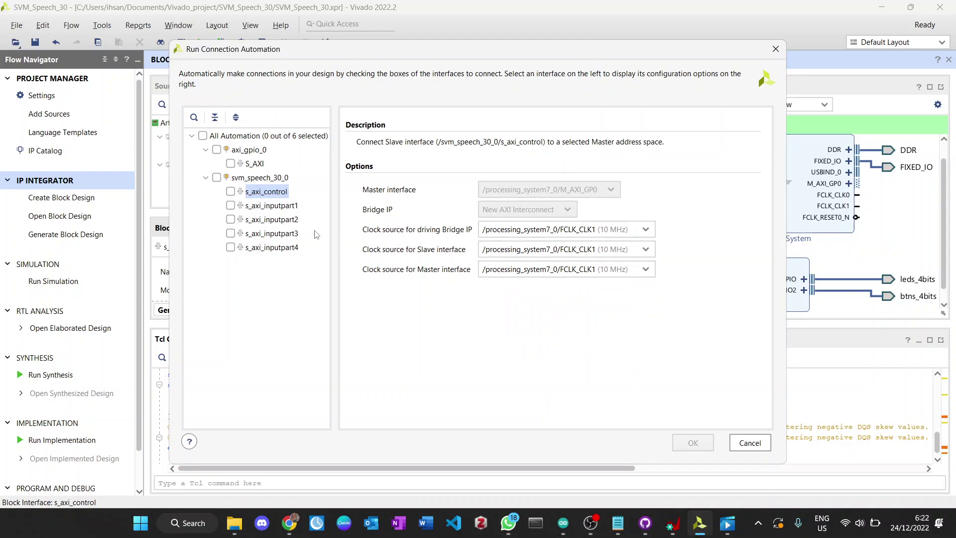
Set the bridge, slave and master clock sources of the s_axi_inputpart1 interface to /processing_system7_0/FCLK_CLK1 (10 MHz).
{"action": "left_click", "coordinate": [296, 207]}
{"action": "left_click", "coordinate": [510, 231]}
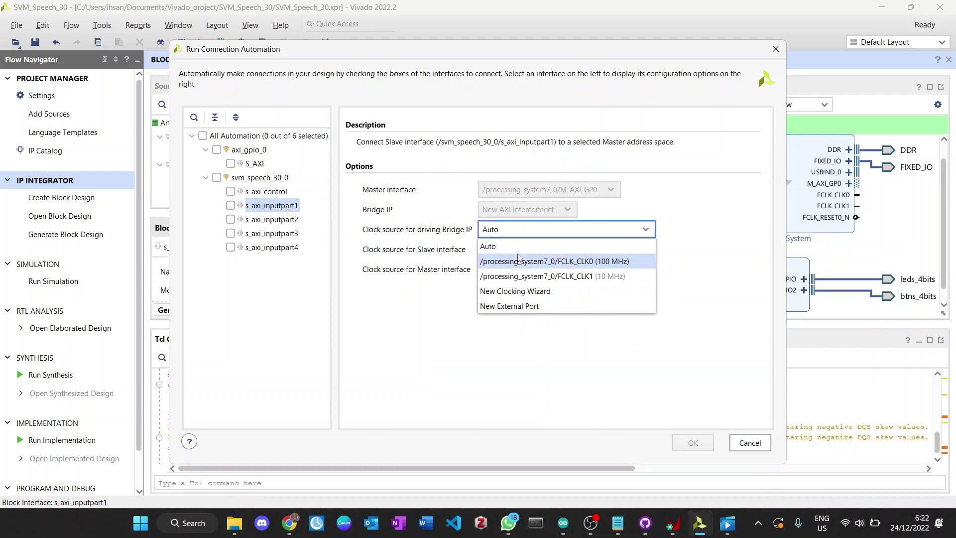
{"action": "left_click", "coordinate": [526, 274]}
{"action": "left_click", "coordinate": [527, 269]}
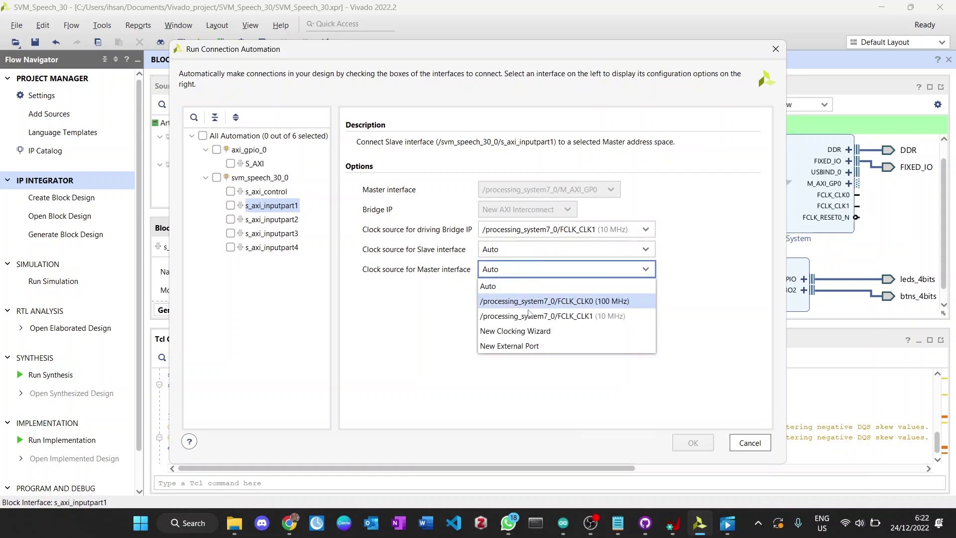
{"action": "left_click", "coordinate": [530, 316]}
{"action": "left_click", "coordinate": [519, 256]}
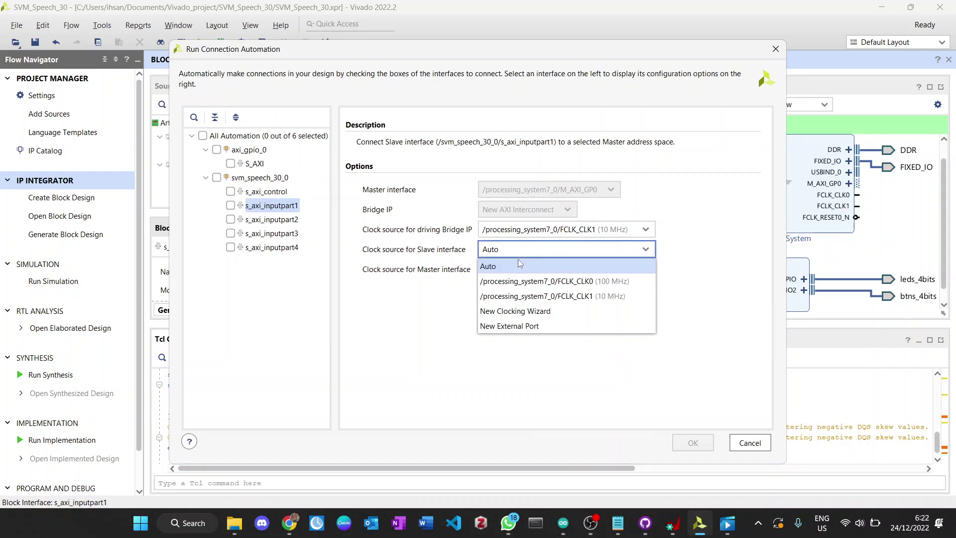
{"action": "left_click", "coordinate": [533, 295]}
Set the bridge, slave and master clock sources of the s_axi_inputpart2 interface to /processing_system7_0/FCLK_CLK1 (10 MHz).
{"action": "left_click", "coordinate": [285, 221]}
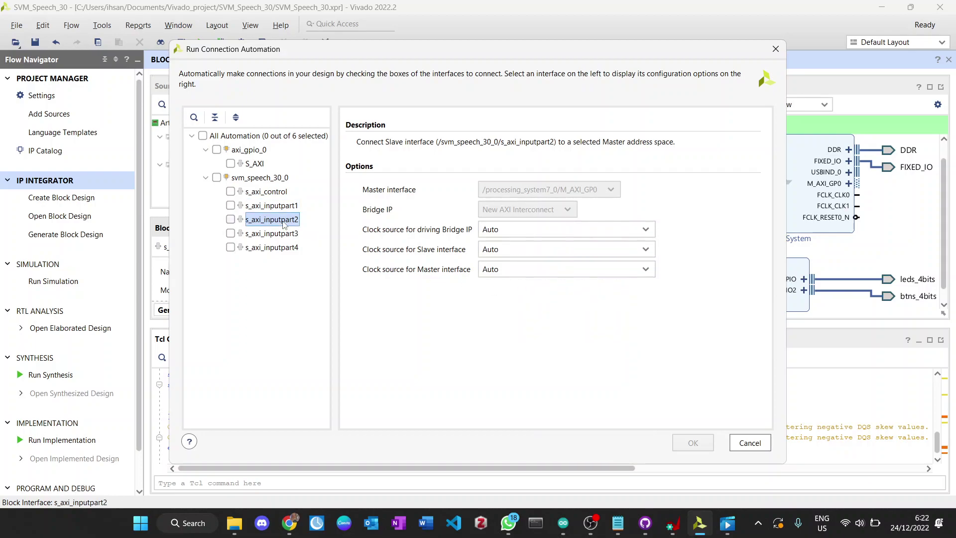
{"action": "left_click", "coordinate": [538, 231]}
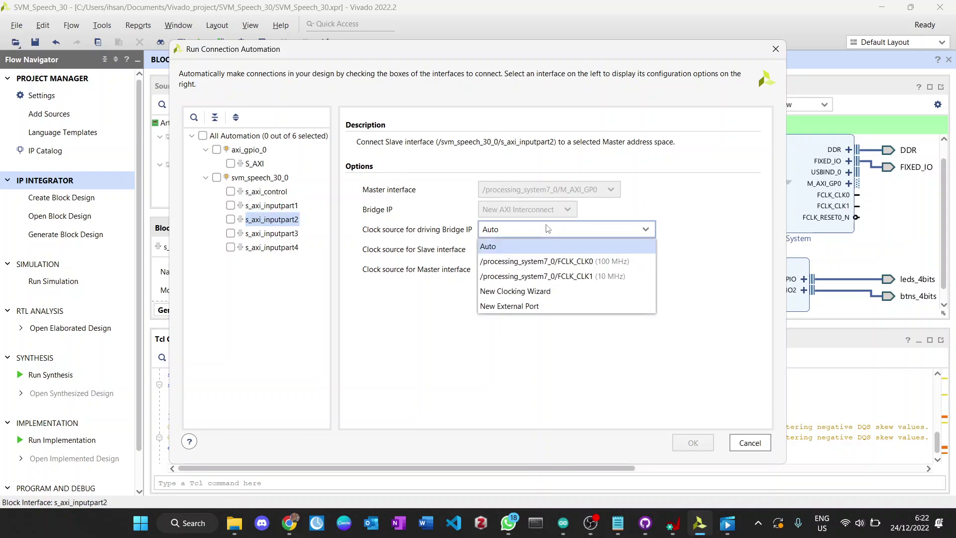
{"action": "left_click", "coordinate": [554, 278]}
{"action": "left_click", "coordinate": [526, 253]}
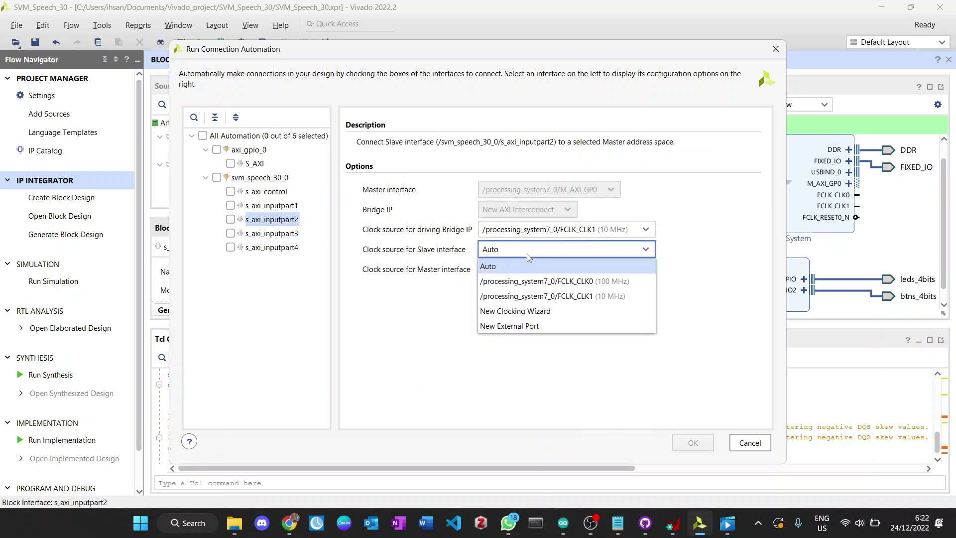
{"action": "left_click", "coordinate": [538, 297]}
{"action": "left_click", "coordinate": [522, 272]}
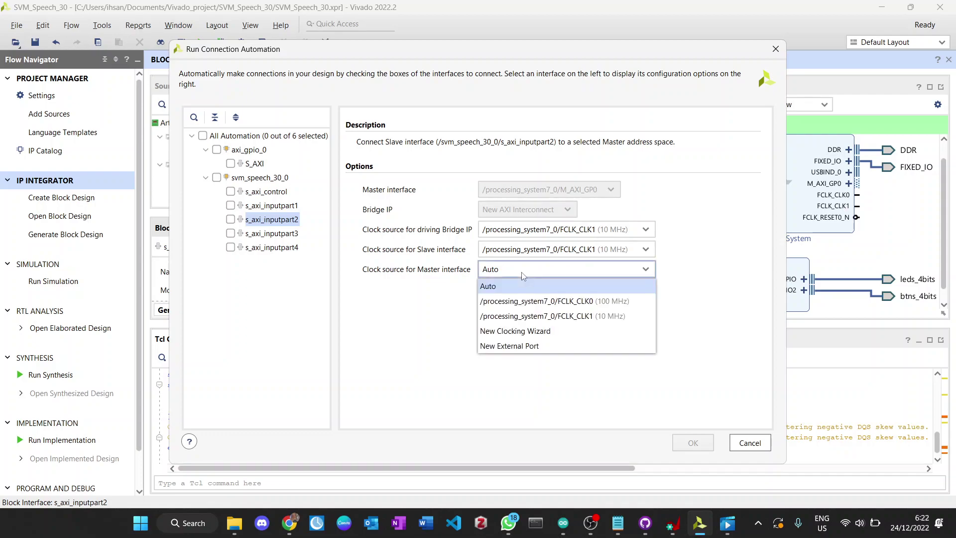
{"action": "left_click", "coordinate": [542, 315]}
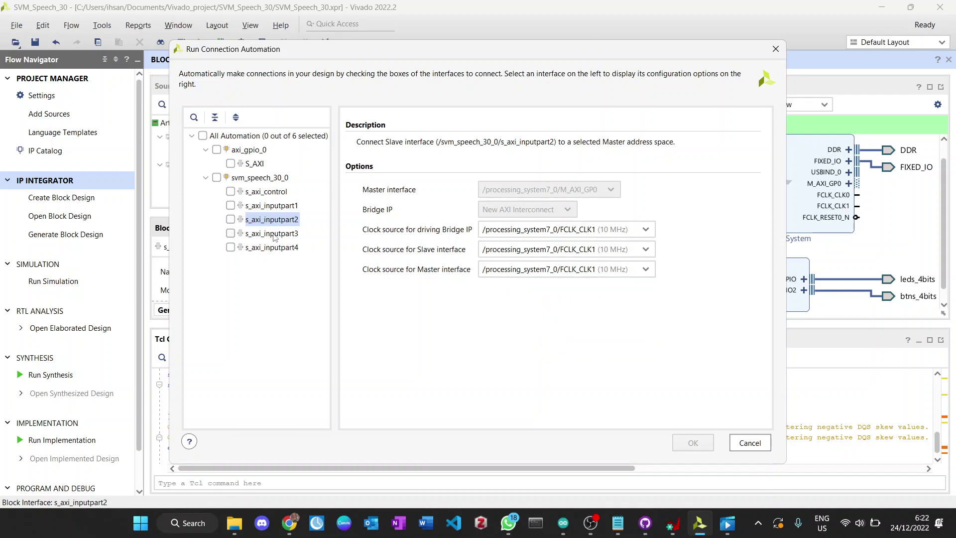
Set the bridge, slave and master clock sources of the s_axi_inputpart3 interface to /processing_system7_0/FCLK_CLK1 (10 MHz).
{"action": "left_click", "coordinate": [274, 234]}
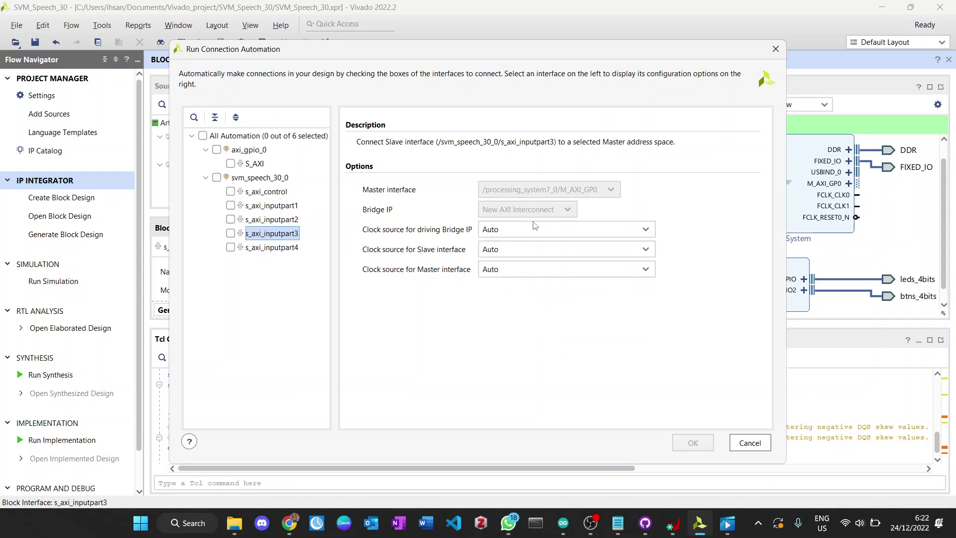
{"action": "left_click", "coordinate": [545, 233]}
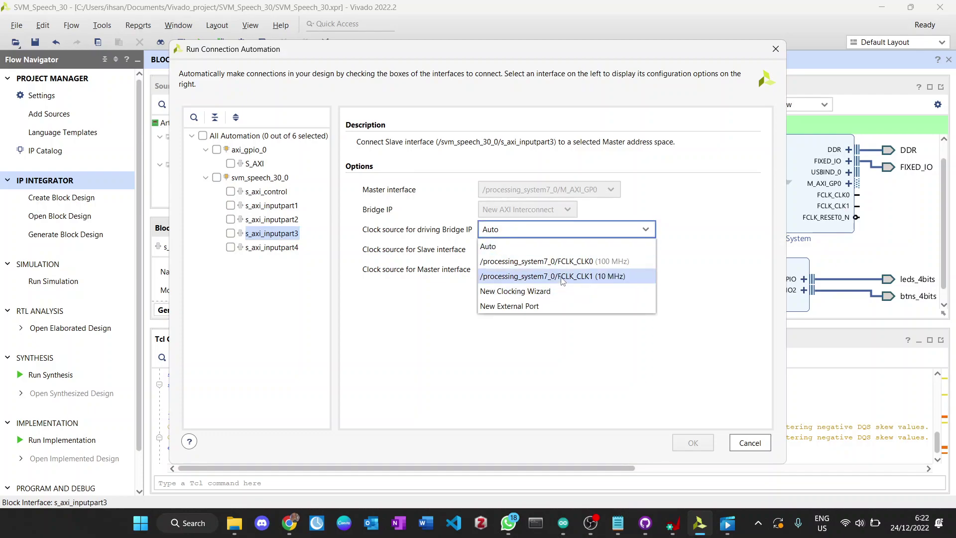
{"action": "left_click", "coordinate": [563, 277]}
{"action": "left_click", "coordinate": [556, 252]}
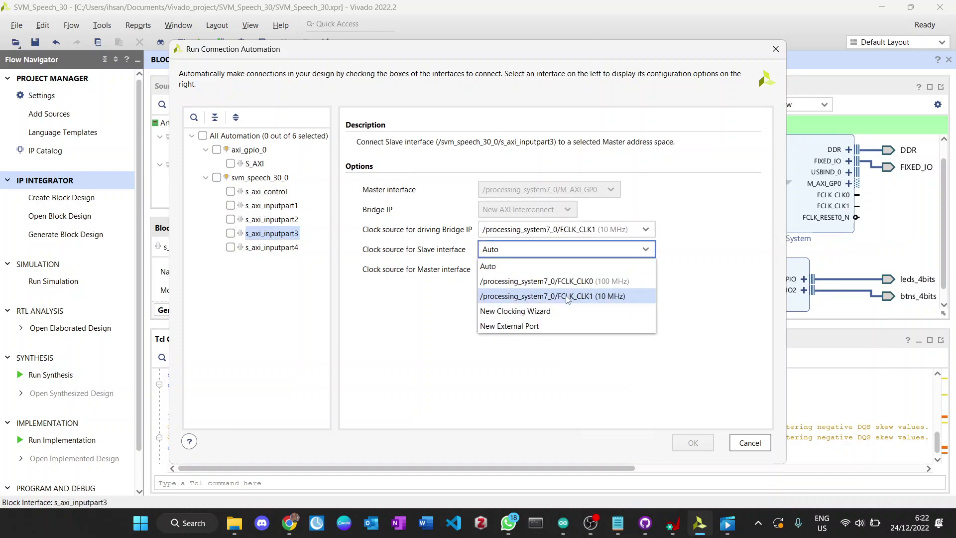
{"action": "left_click", "coordinate": [563, 281]}
{"action": "left_click", "coordinate": [549, 273]}
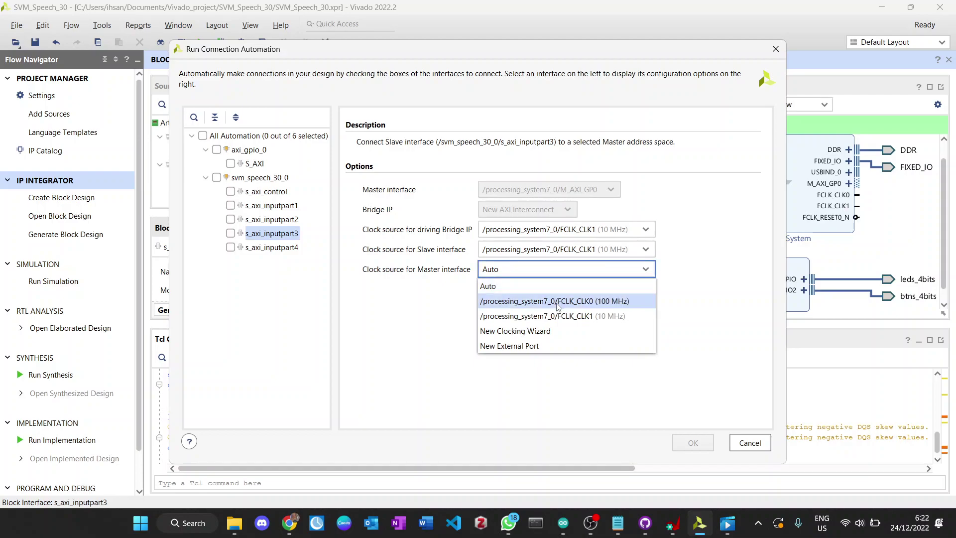
{"action": "left_click", "coordinate": [562, 315]}
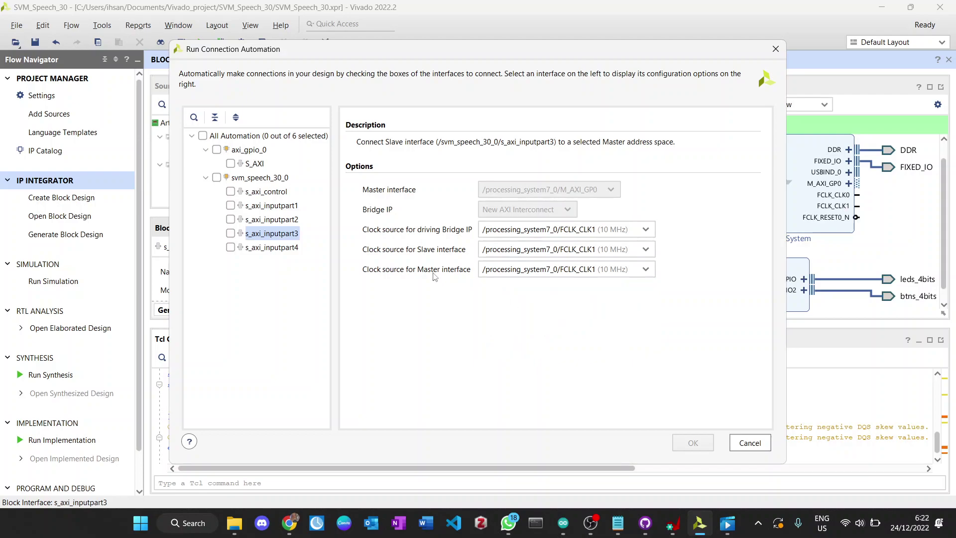
Set the bridge, slave and master clock sources of the s_axi_inputpart4 interface to /processing_system7_0/FCLK_CLK1 (10 MHz).
{"action": "left_click", "coordinate": [281, 249]}
{"action": "left_click", "coordinate": [534, 235]}
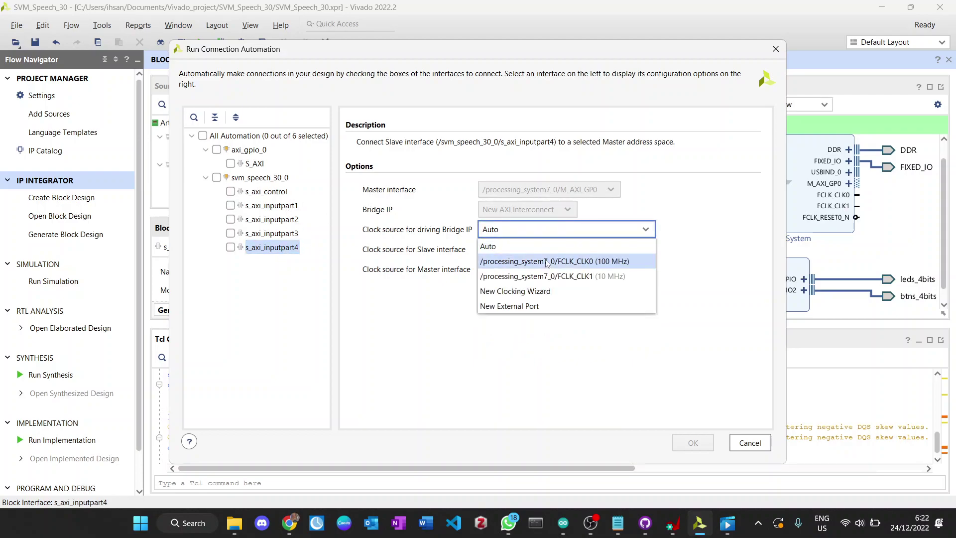
{"action": "left_click", "coordinate": [554, 274]}
{"action": "left_click", "coordinate": [544, 253]}
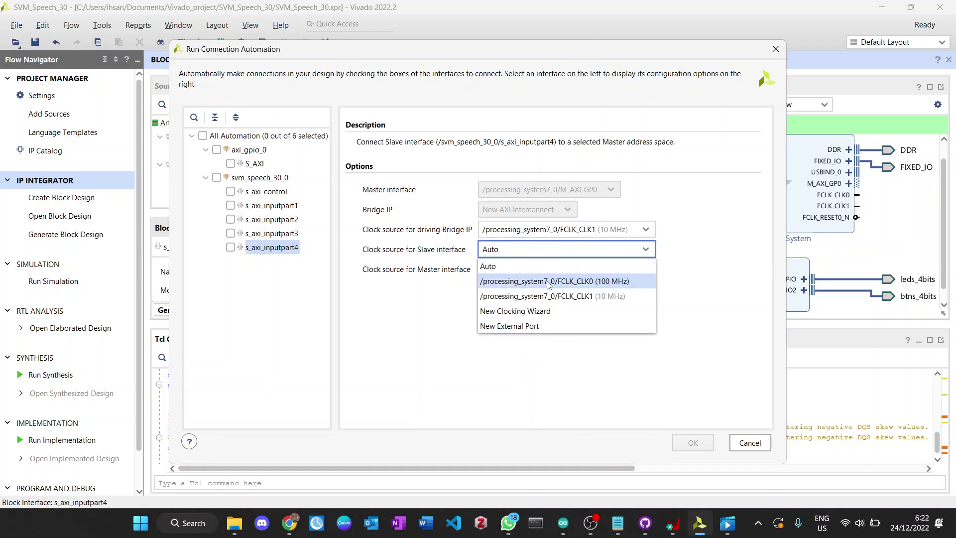
{"action": "left_click", "coordinate": [553, 296]}
{"action": "left_click", "coordinate": [545, 273]}
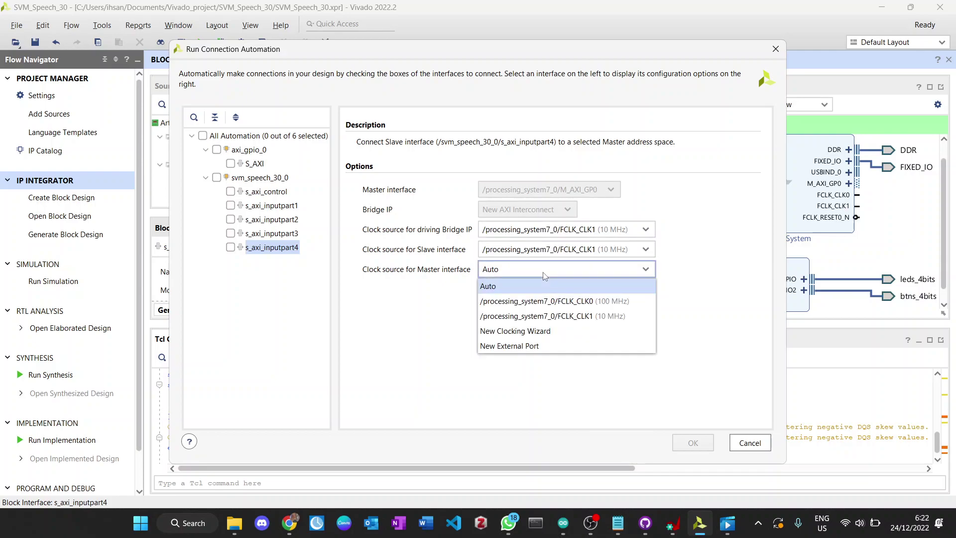
{"action": "left_click", "coordinate": [553, 316]}
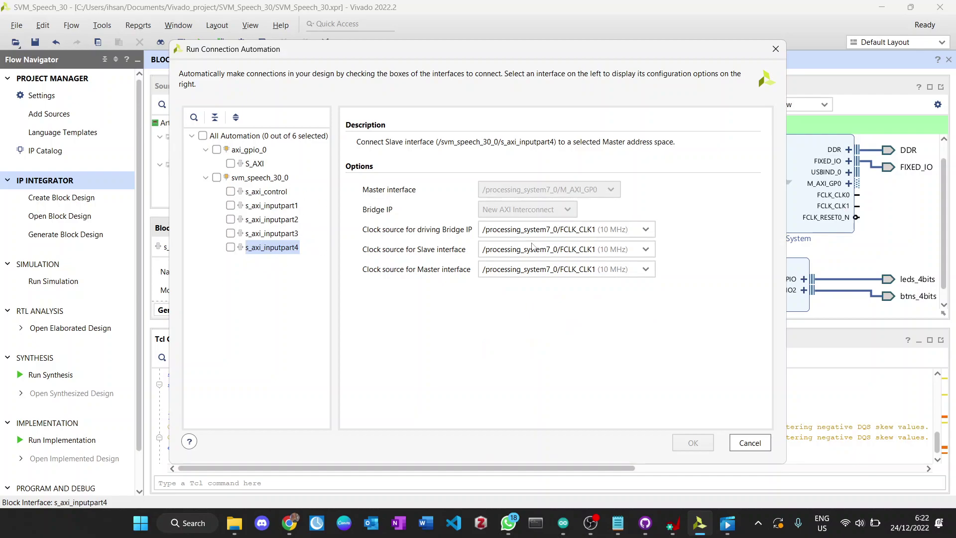
Include all axi_gpio_0 and svm_speech_30_0 interfaces in the connection automation, check the input part clock settings and run it.
{"action": "left_click", "coordinate": [203, 136]}
{"action": "left_click", "coordinate": [266, 204]}
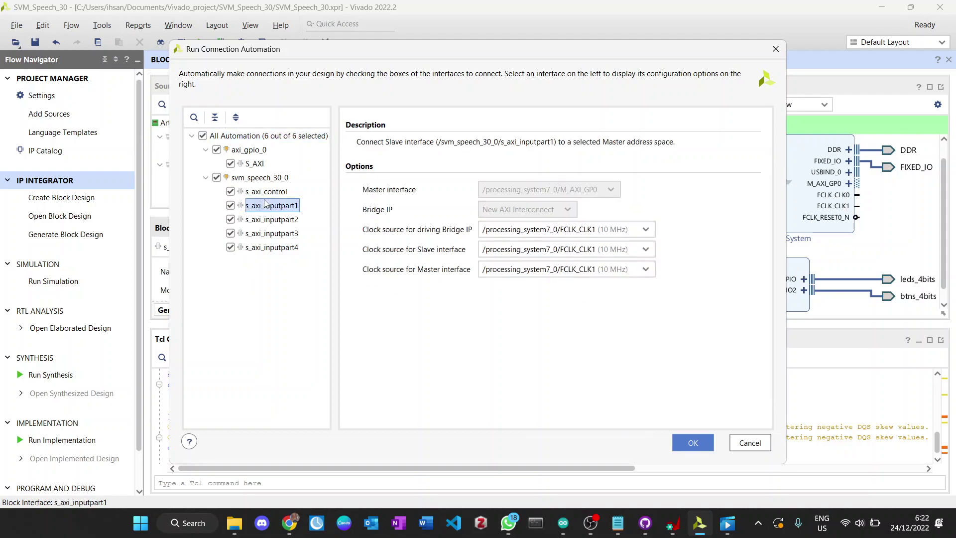
{"action": "left_click", "coordinate": [279, 222]}
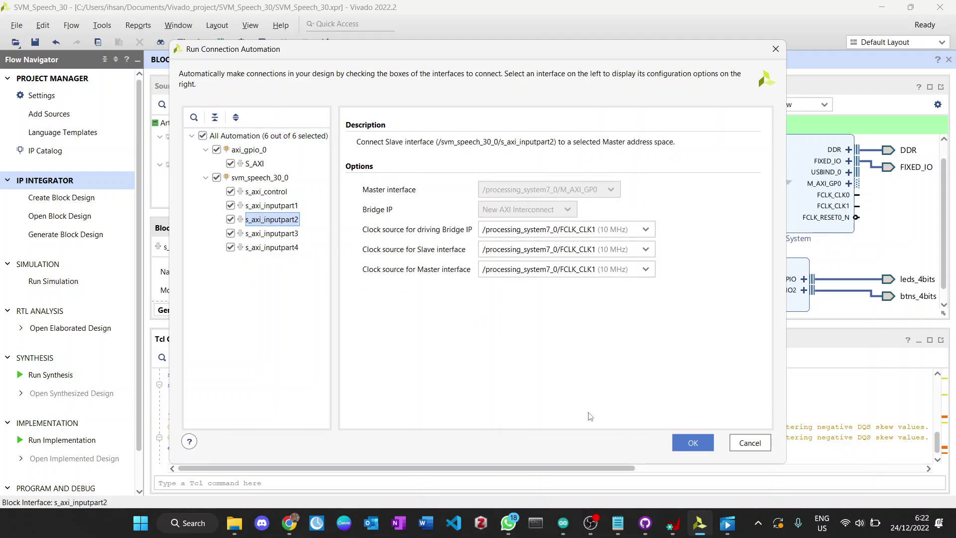
{"action": "left_click", "coordinate": [692, 443]}
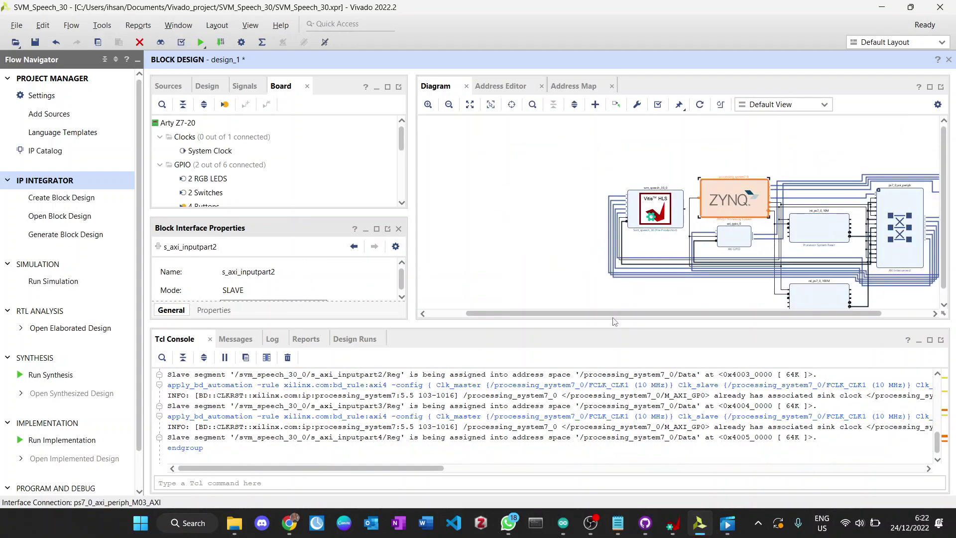
Enlarge the block diagram area in height and width and regenerate the block design's layout.
{"action": "left_click_drag", "start_coordinate": [614, 321], "coordinate": [611, 389]}
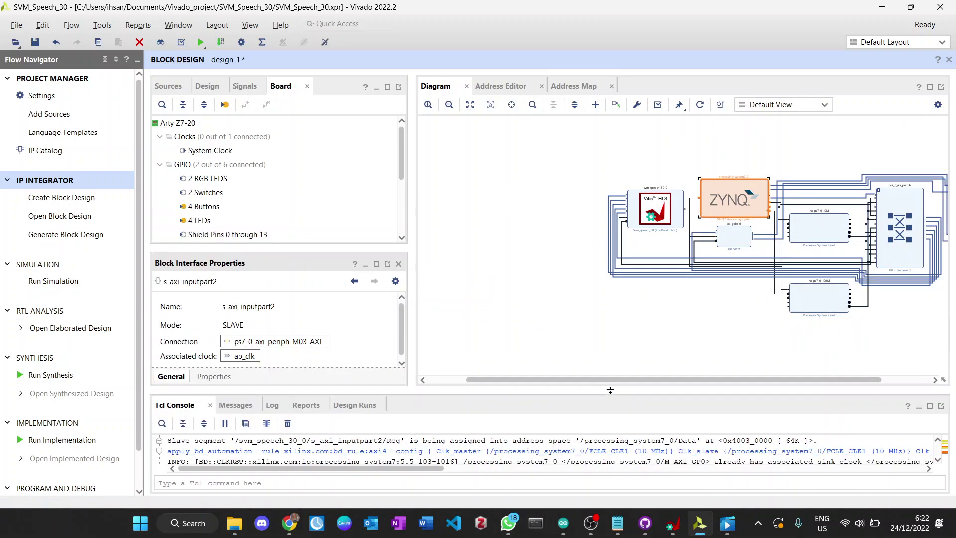
{"action": "left_click_drag", "start_coordinate": [412, 272], "coordinate": [324, 274]}
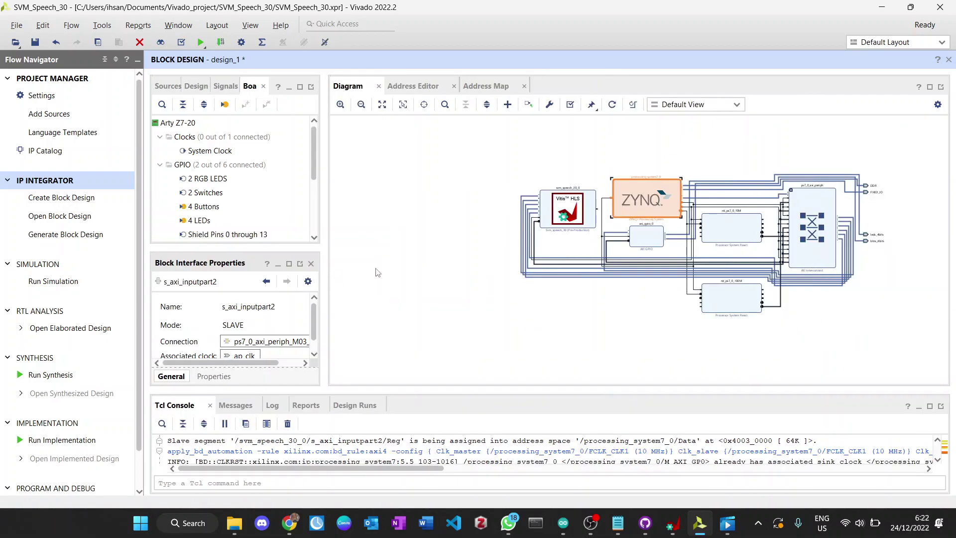
{"action": "left_click", "coordinate": [610, 111]}
{"action": "left_click", "coordinate": [529, 192]}
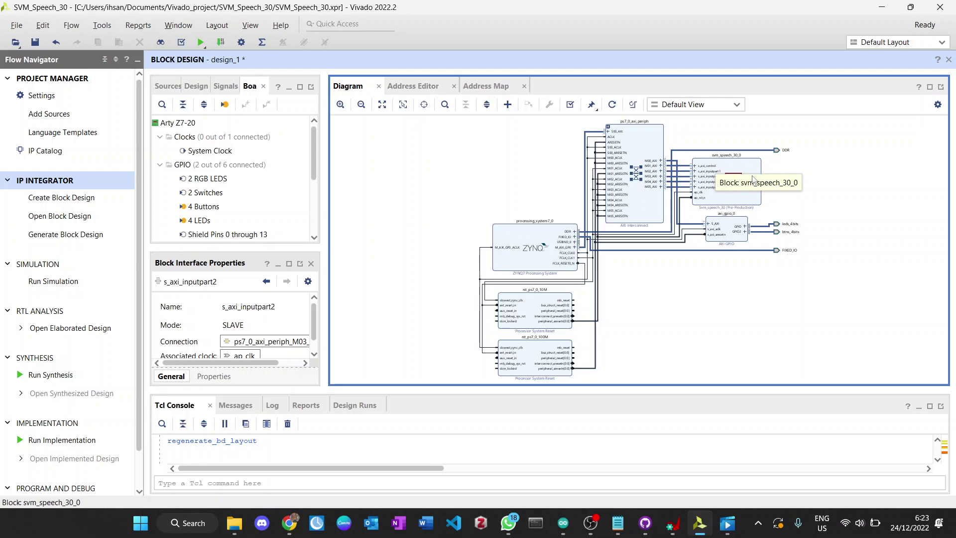
Examine the clock, reset and AXI connections between the Zynq system, the reset blocks, the interconnect, svm_speech_30_0 and axi_gpio_0.
{"action": "scroll", "coordinate": [594, 307], "scroll_direction": "up", "scroll_amount": 3}
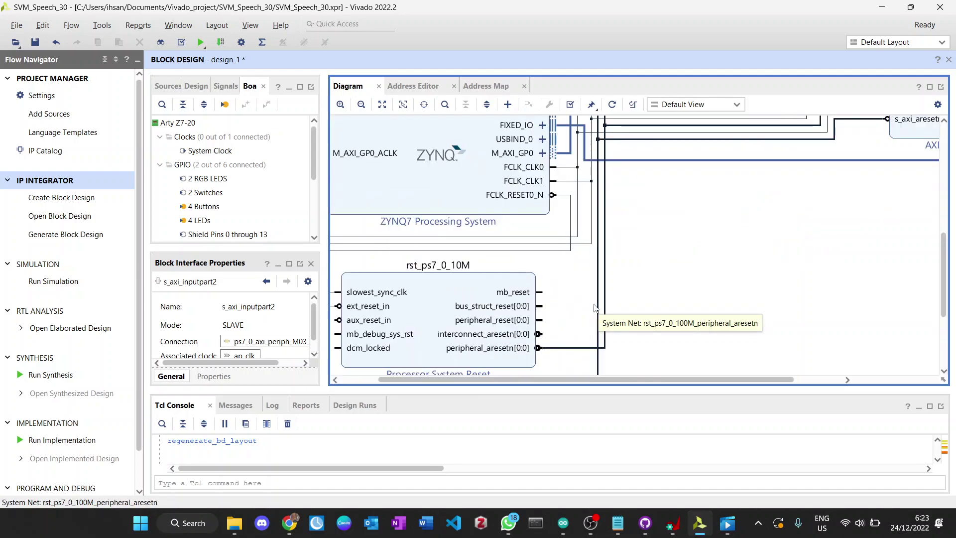
{"action": "scroll", "coordinate": [622, 284], "scroll_direction": "down", "scroll_amount": 3}
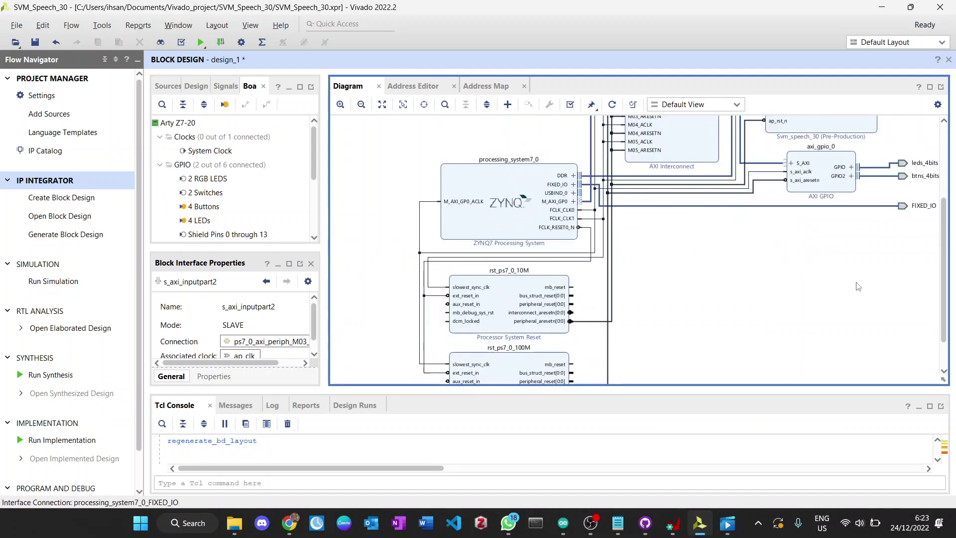
{"action": "scroll", "coordinate": [950, 272], "scroll_direction": "up", "scroll_amount": 1}
{"action": "scroll", "coordinate": [949, 271], "scroll_direction": "up", "scroll_amount": 3}
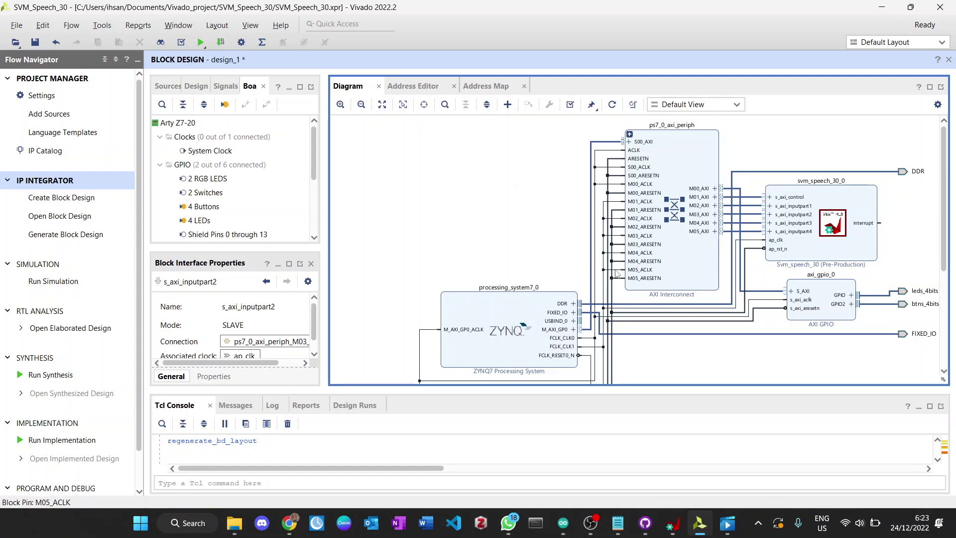
{"action": "left_click_drag", "start_coordinate": [943, 222], "coordinate": [943, 310]}
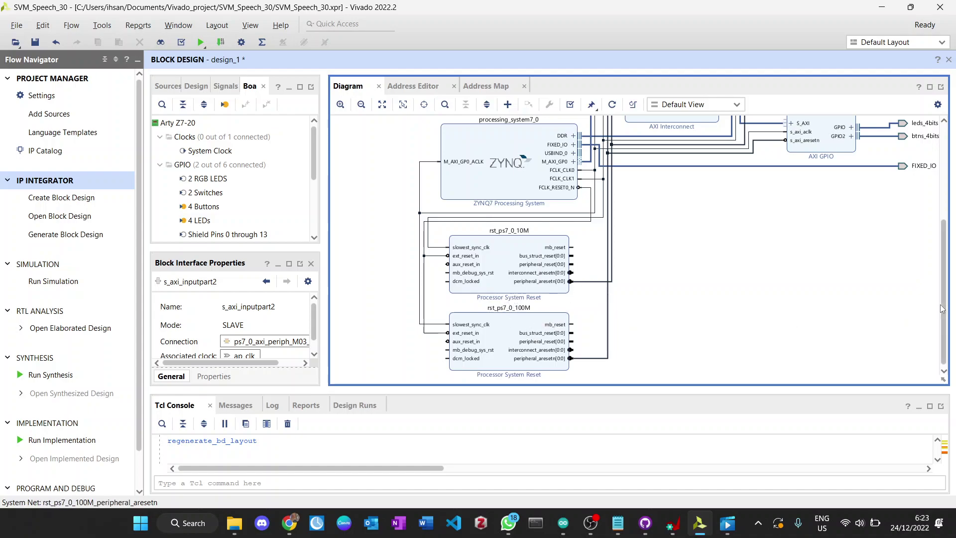
{"action": "left_click_drag", "start_coordinate": [944, 308], "coordinate": [954, 211]}
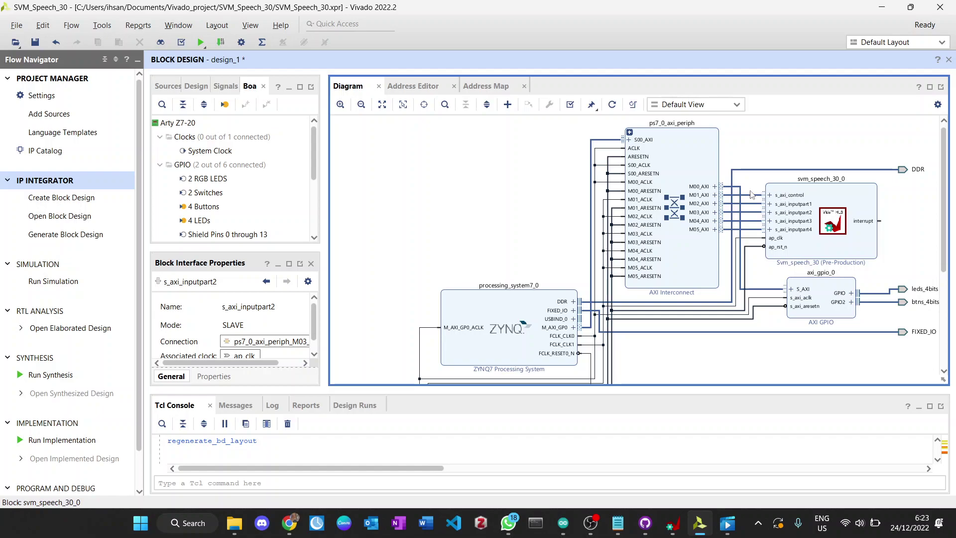
{"action": "scroll", "coordinate": [633, 230], "scroll_direction": "down", "scroll_amount": 2}
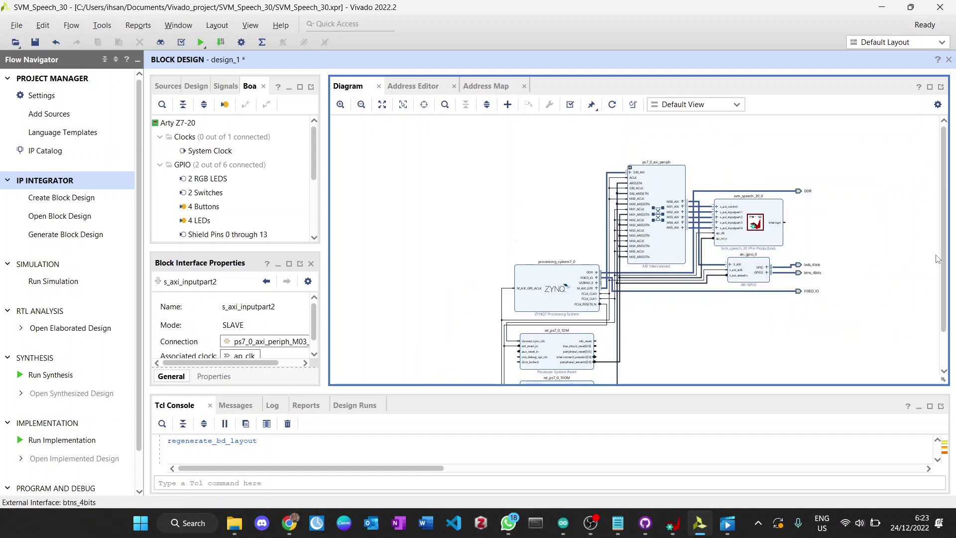
{"action": "scroll", "coordinate": [946, 287], "scroll_direction": "down", "scroll_amount": 1}
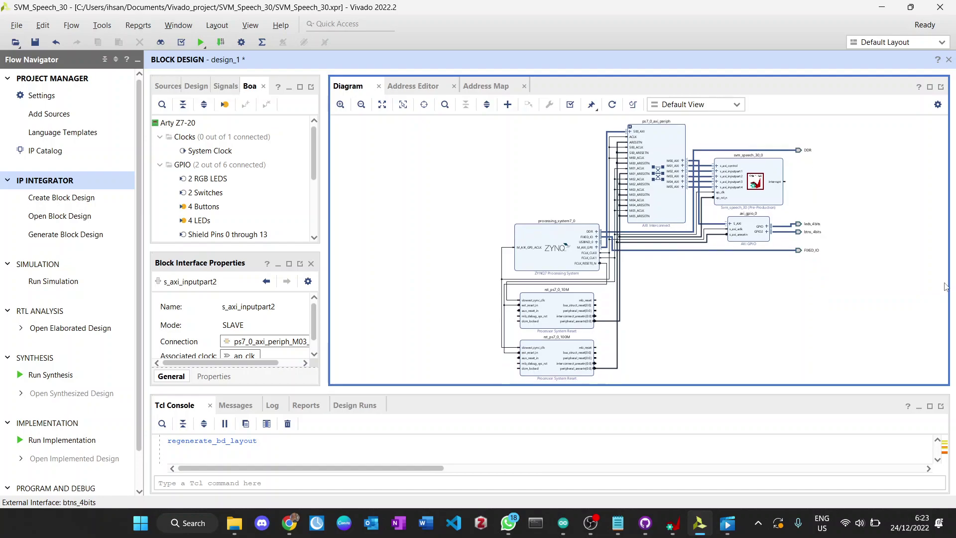
Search the IP catalog for "adc" and add an XADC Wizard block to the block design.
{"action": "left_click", "coordinate": [507, 104]}
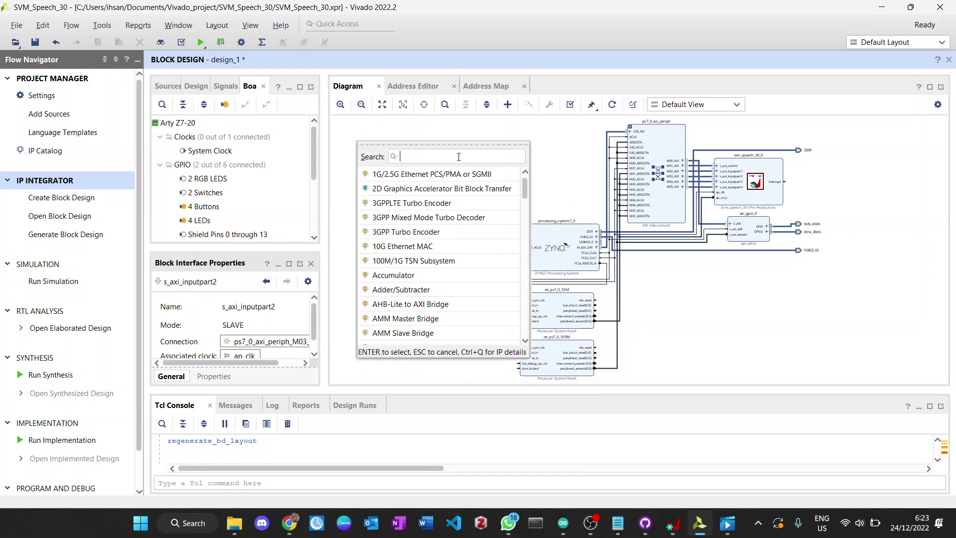
{"action": "type", "text": "adc"}
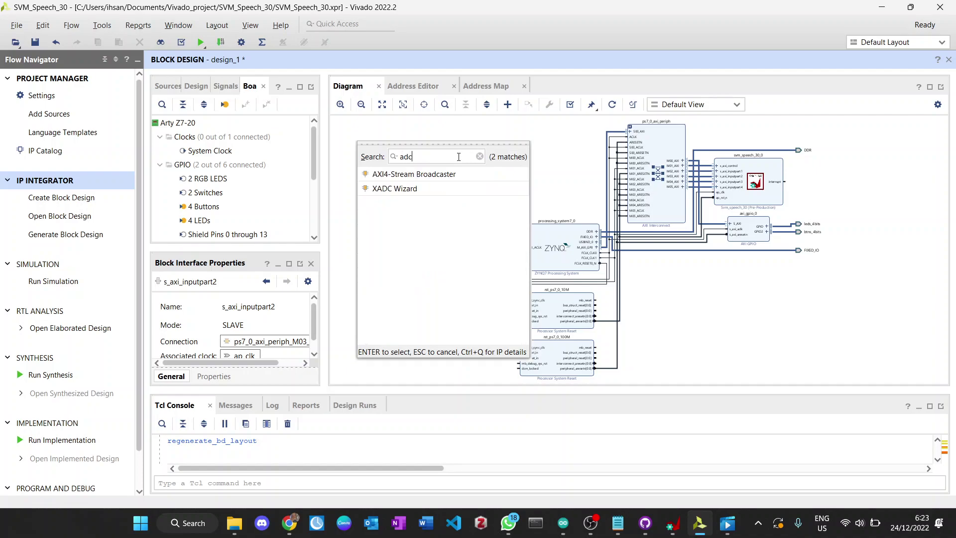
{"action": "double_click", "coordinate": [395, 188]}
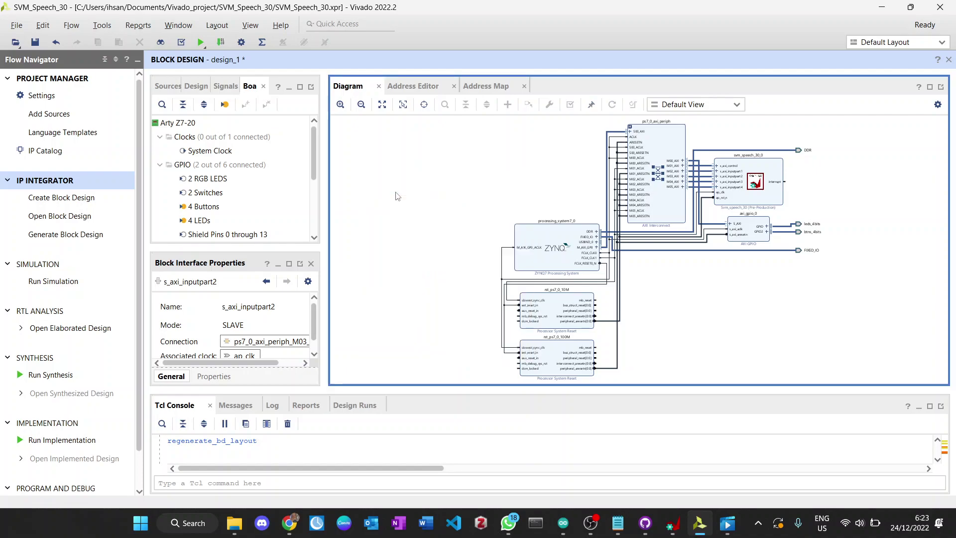
Open the XADC Wizard block for customization and set its ADC conversion rate to 100 KSPS, keeping the DCLK frequency at 100 MHz.
{"action": "scroll", "coordinate": [506, 160], "scroll_direction": "up", "scroll_amount": 5}
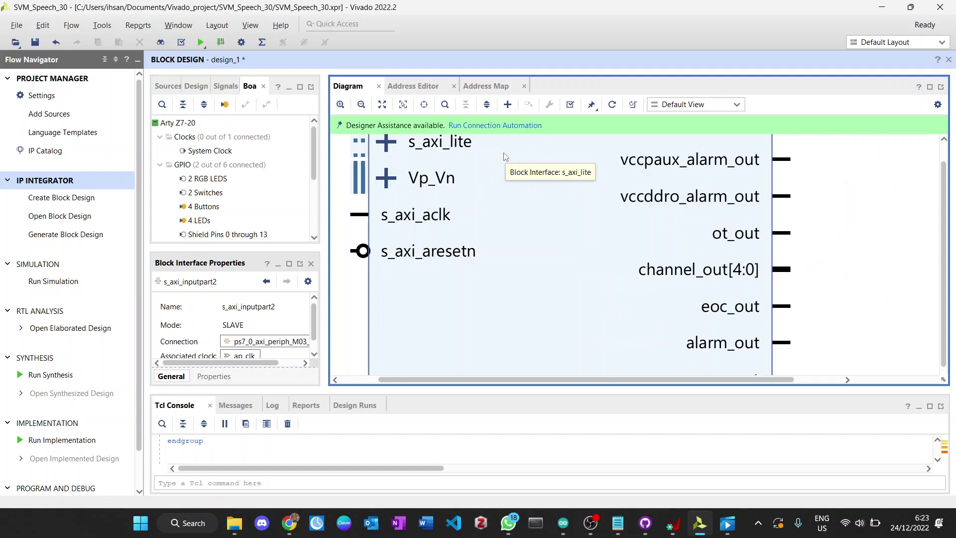
{"action": "double_click", "coordinate": [545, 267]}
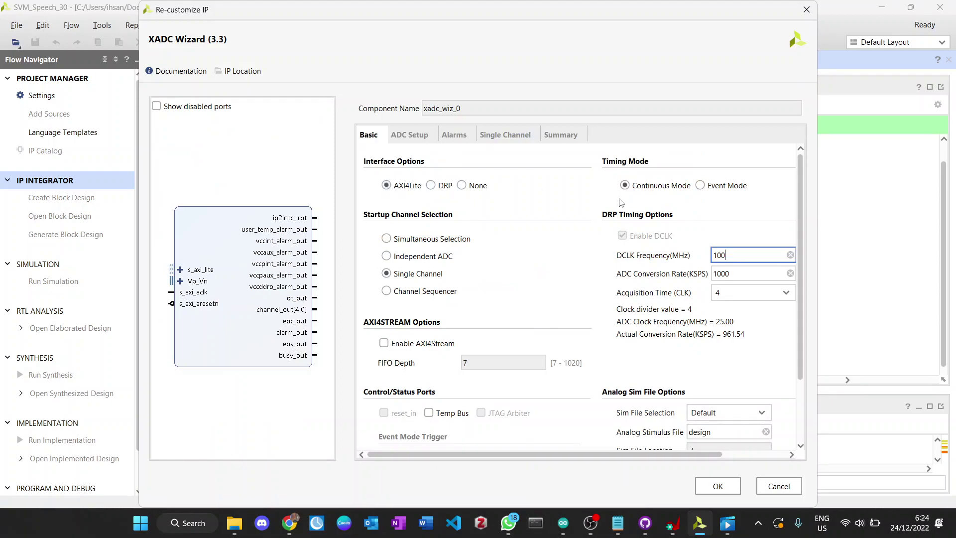
{"action": "double_click", "coordinate": [731, 274]}
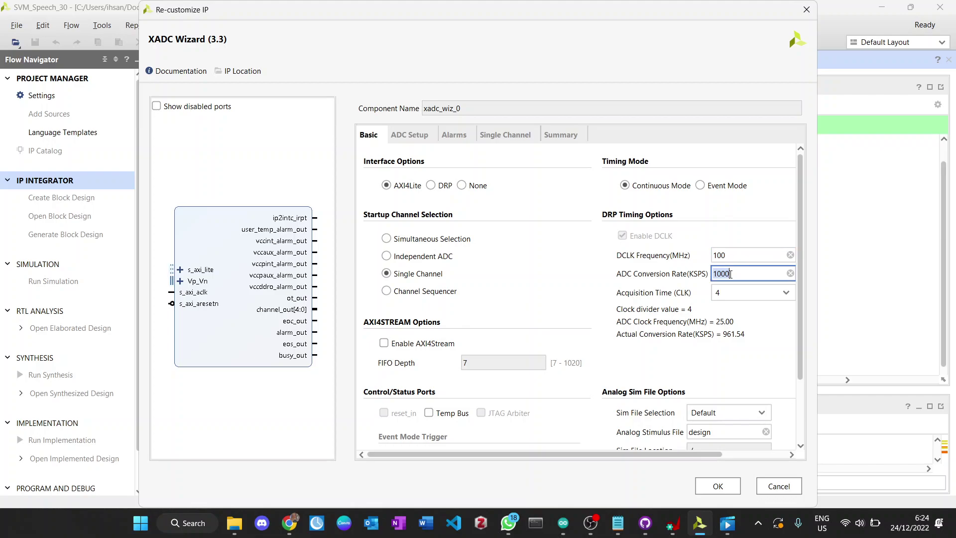
{"action": "type", "text": "1"}
{"action": "left_click", "coordinate": [746, 253]}
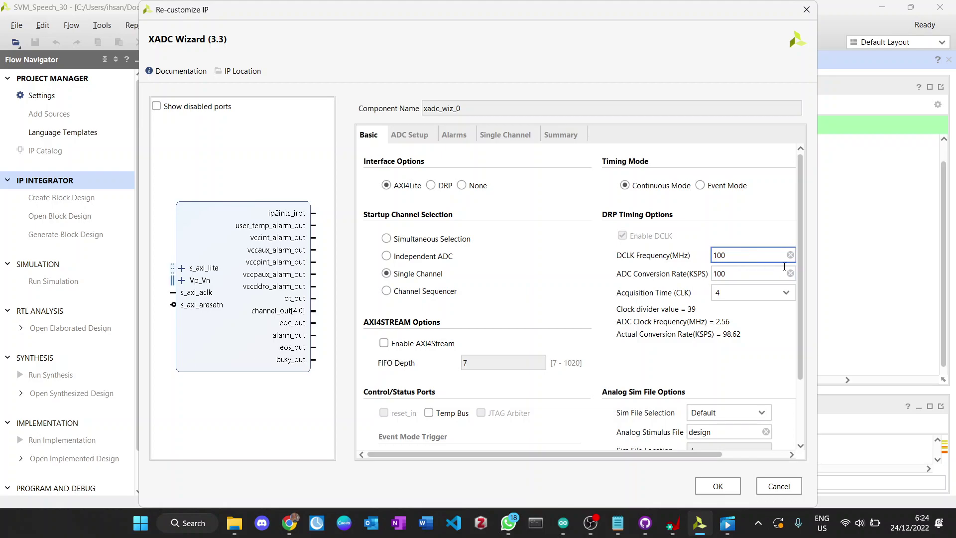
{"action": "left_click_drag", "start_coordinate": [798, 258], "coordinate": [799, 319]}
{"action": "scroll", "coordinate": [544, 208], "scroll_direction": "up", "scroll_amount": 3}
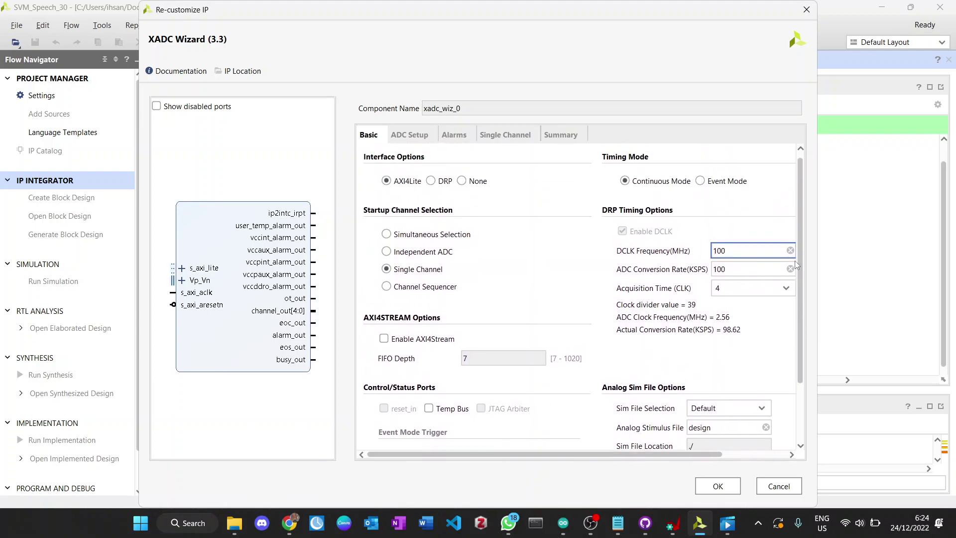
Disable the over temperature, user temperature, VCCINT, VCCAUX, VCCPint, VCCPaux and VCCDdro alarms of the XADC Wizard.
{"action": "left_click", "coordinate": [409, 134]}
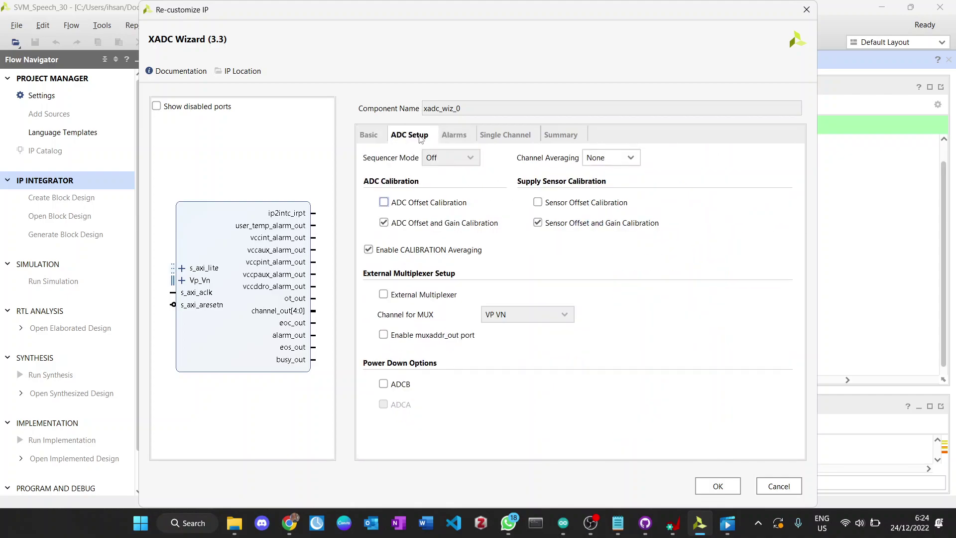
{"action": "left_click", "coordinate": [459, 137]}
{"action": "left_click", "coordinate": [417, 159]}
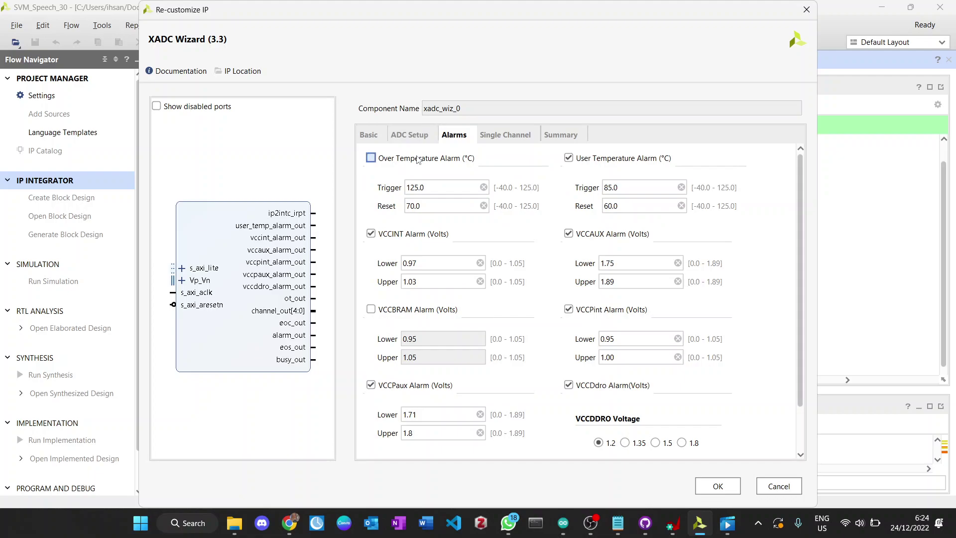
{"action": "left_click", "coordinate": [568, 157]}
{"action": "left_click", "coordinate": [568, 233]}
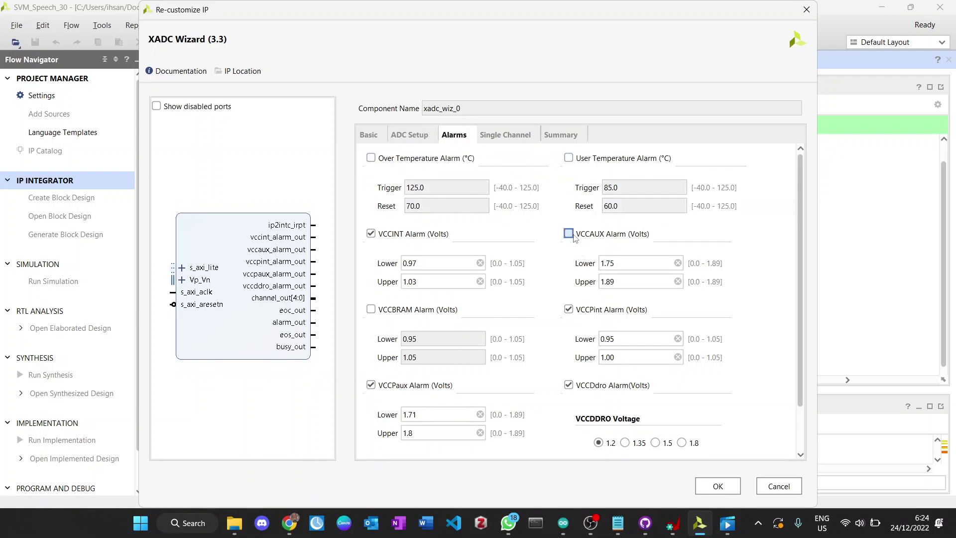
{"action": "left_click", "coordinate": [371, 234]}
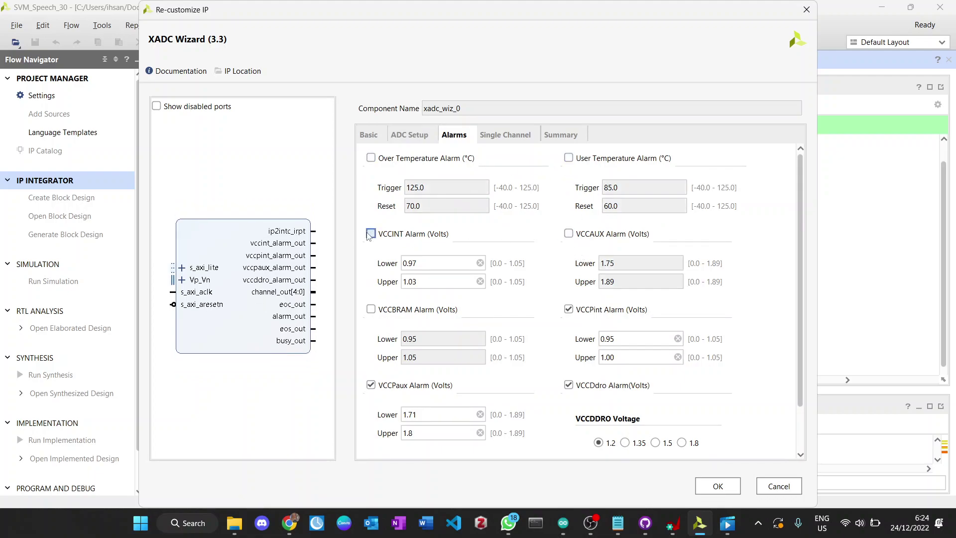
{"action": "left_click", "coordinate": [568, 309]}
{"action": "left_click", "coordinate": [568, 385]}
{"action": "left_click", "coordinate": [371, 385]}
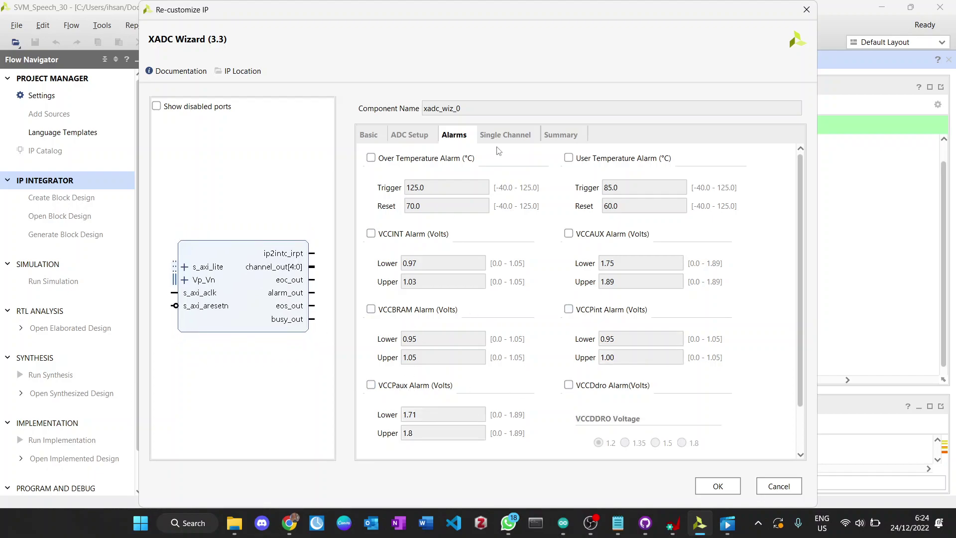
Select VAUXP1 VAUXN1 as the XADC's single channel, review the summary and basic settings, and apply the customization.
{"action": "left_click", "coordinate": [506, 136]}
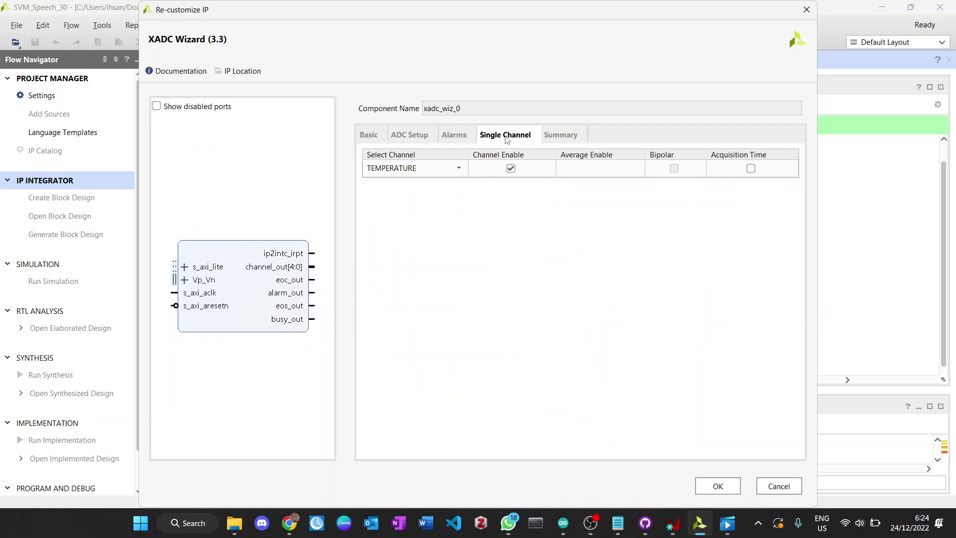
{"action": "left_click", "coordinate": [446, 169]}
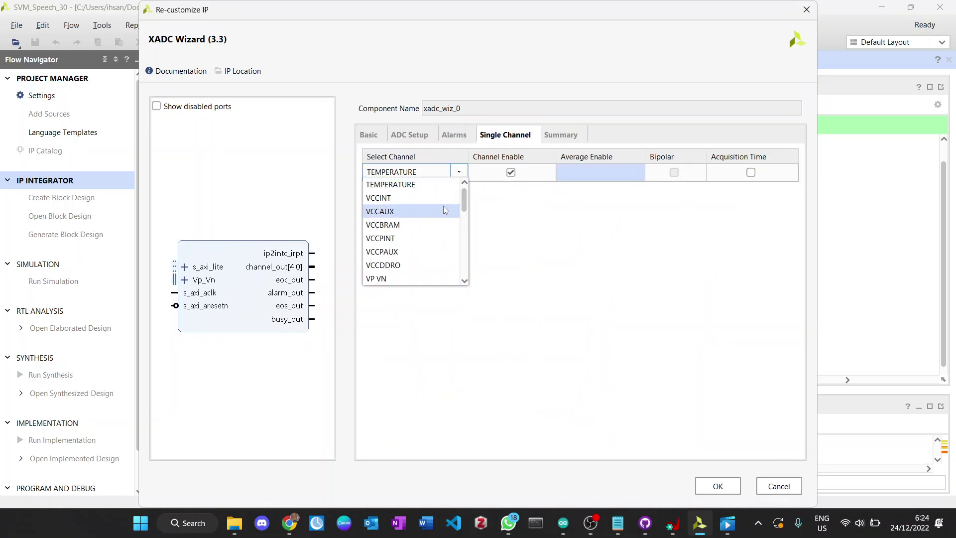
{"action": "scroll", "coordinate": [451, 225], "scroll_direction": "down", "scroll_amount": 4}
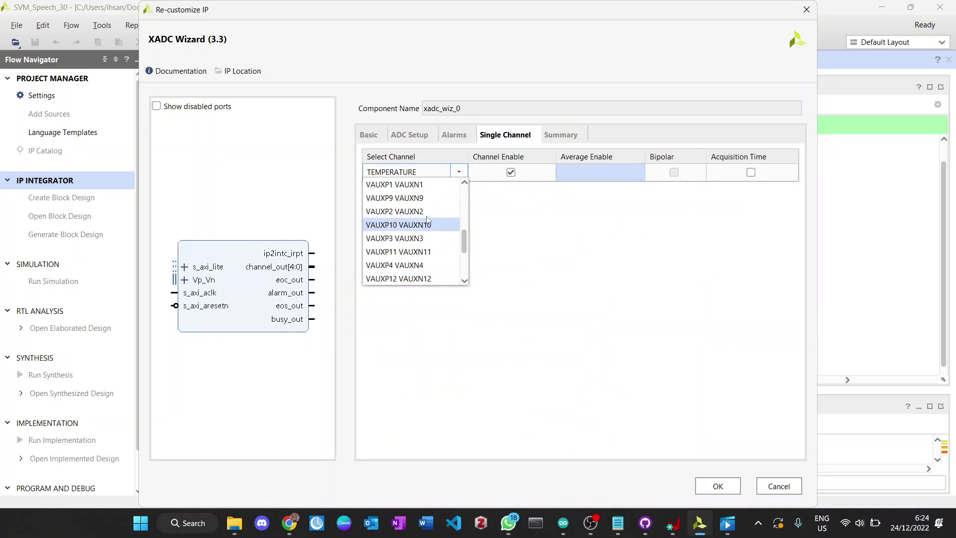
{"action": "left_click", "coordinate": [399, 185]}
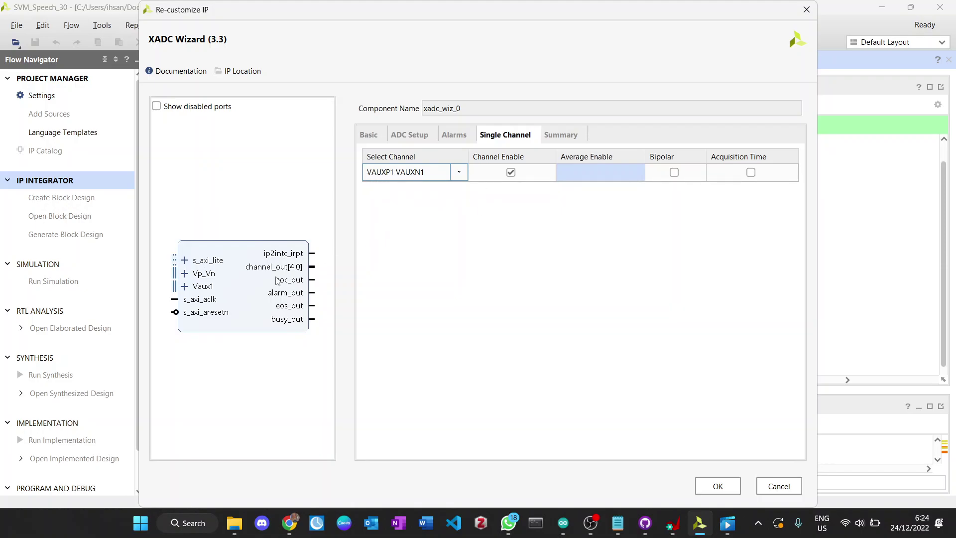
{"action": "left_click", "coordinate": [557, 137]}
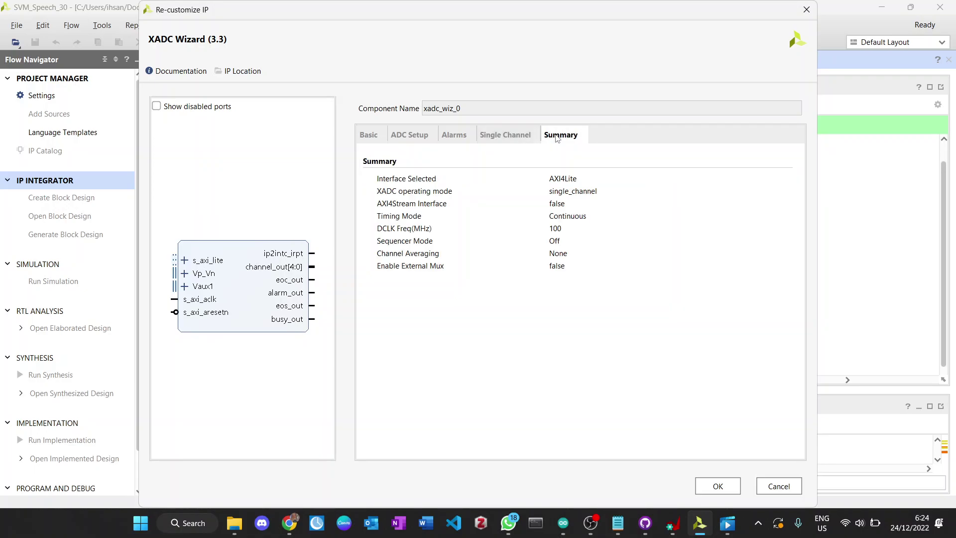
{"action": "left_click", "coordinate": [369, 138]}
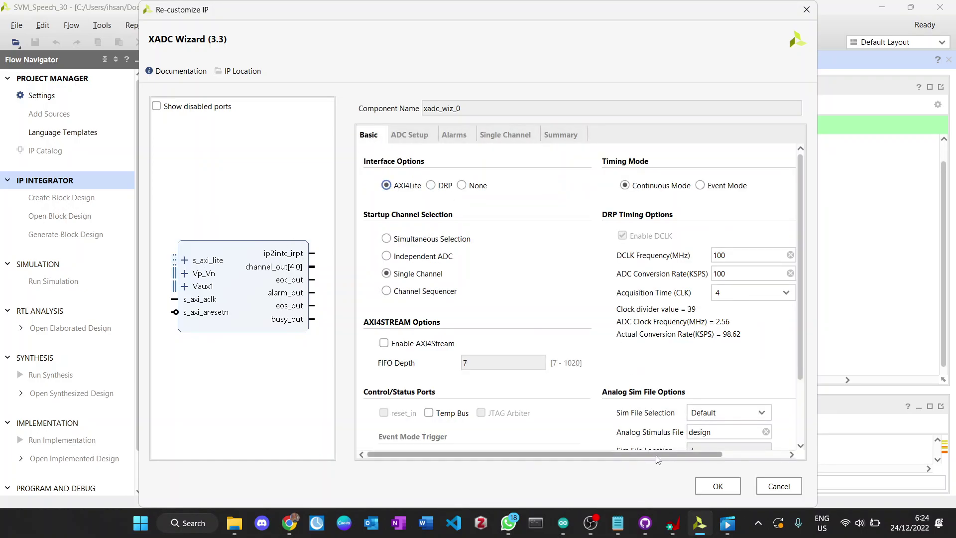
{"action": "left_click", "coordinate": [718, 486]}
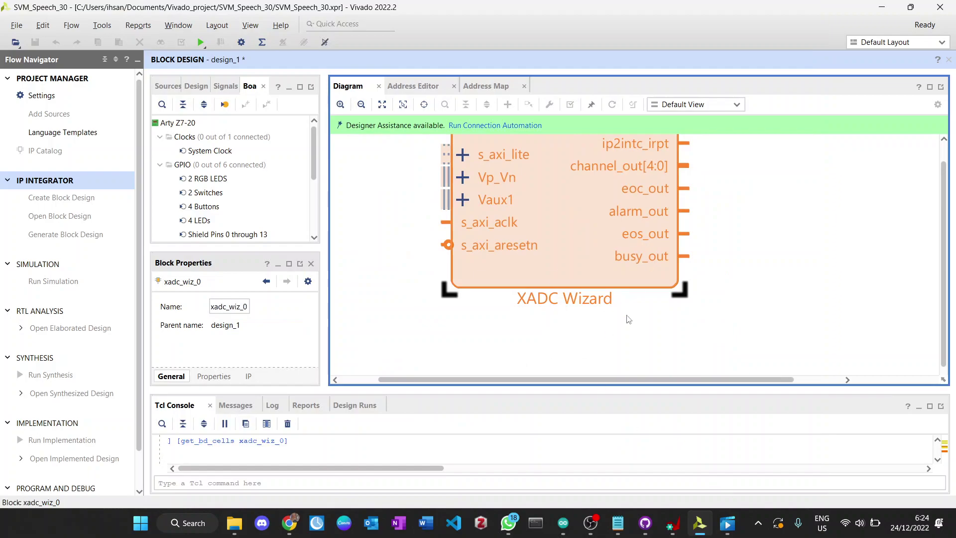
Expand the Vaux1 interface of xadc_wiz_0 and make its vauxn1 and vauxp1 pins external.
{"action": "mouse_move", "coordinate": [943, 287]}
{"action": "left_mouse_down"}
{"action": "mouse_move", "coordinate": [943, 270]}
{"action": "mouse_move", "coordinate": [943, 298]}
{"action": "left_mouse_up"}
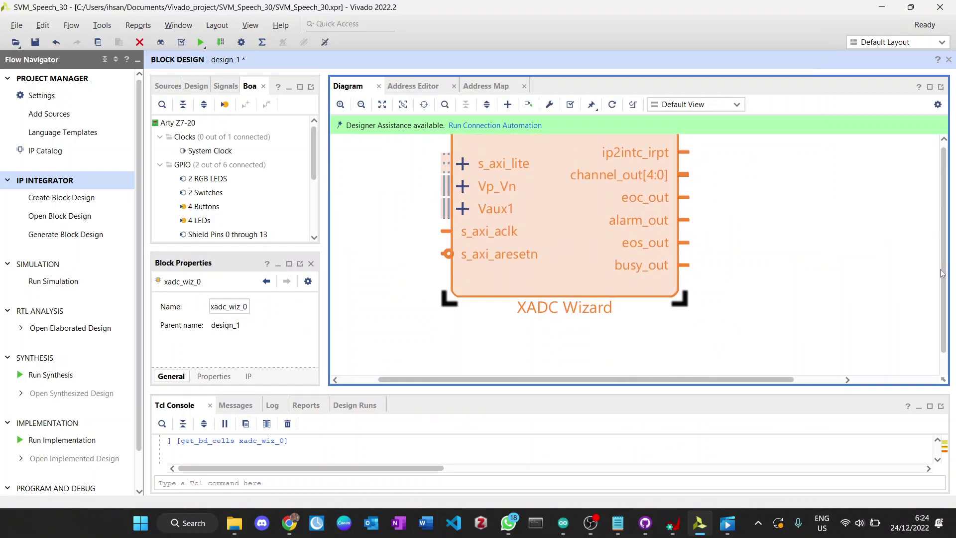
{"action": "left_click_drag", "start_coordinate": [704, 382], "coordinate": [678, 383]}
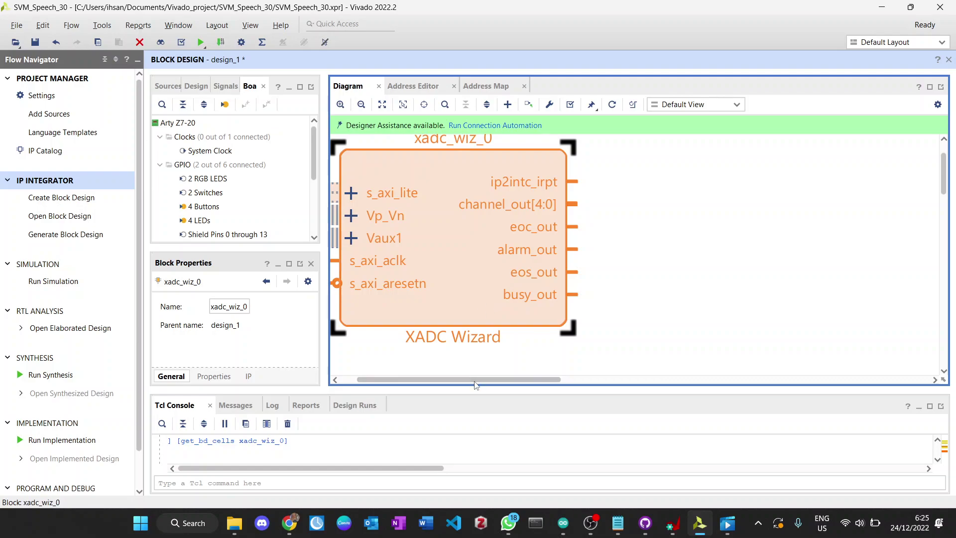
{"action": "left_click_drag", "start_coordinate": [456, 379], "coordinate": [440, 379]}
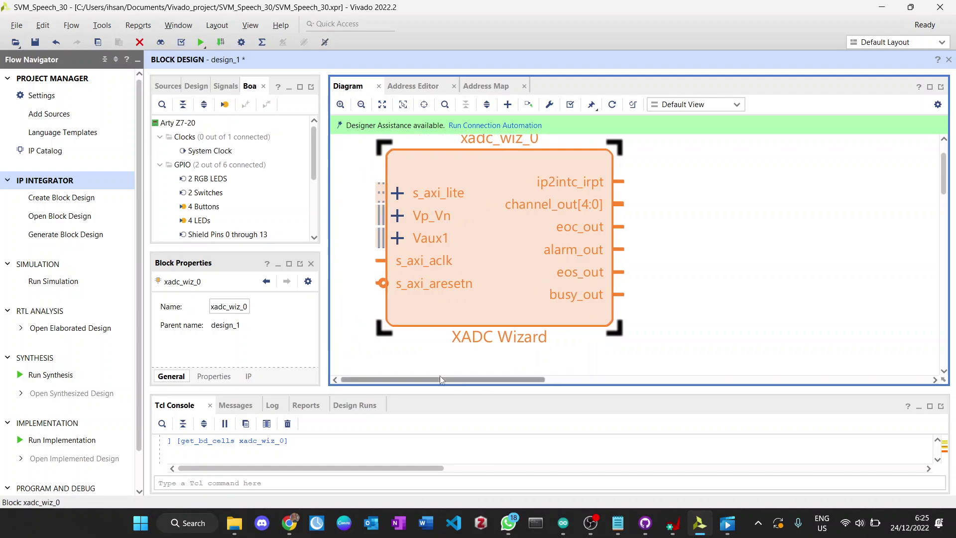
{"action": "left_click", "coordinate": [397, 237]}
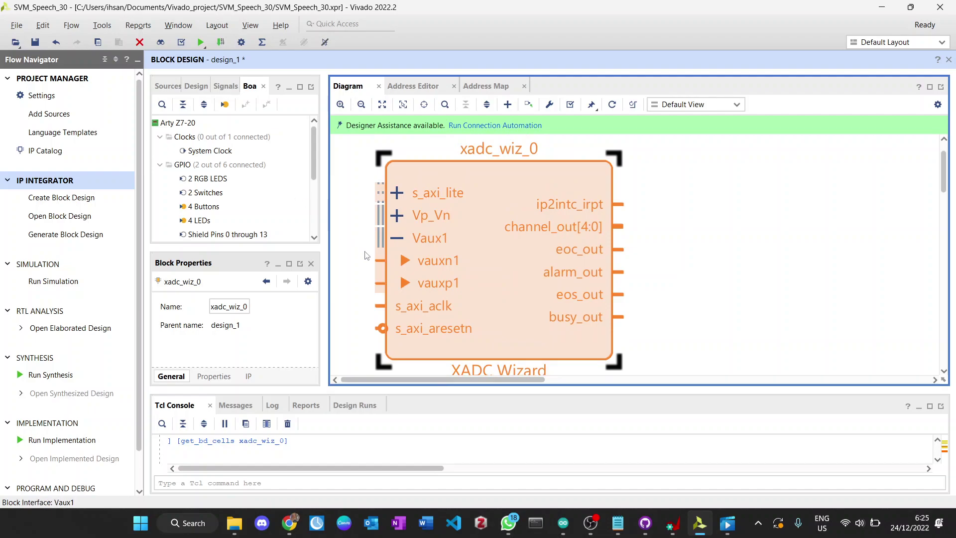
{"action": "left_click", "coordinate": [405, 261]}
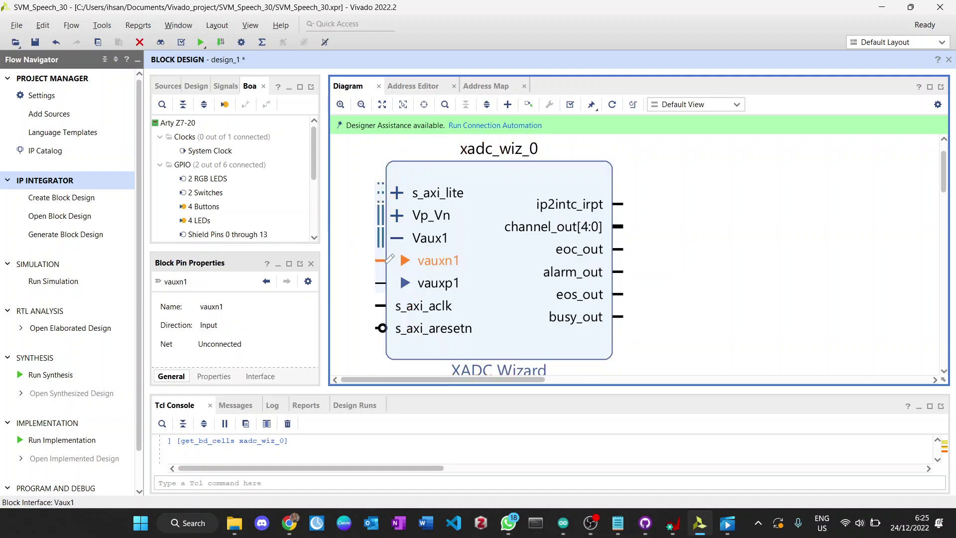
{"action": "right_click", "coordinate": [403, 267]}
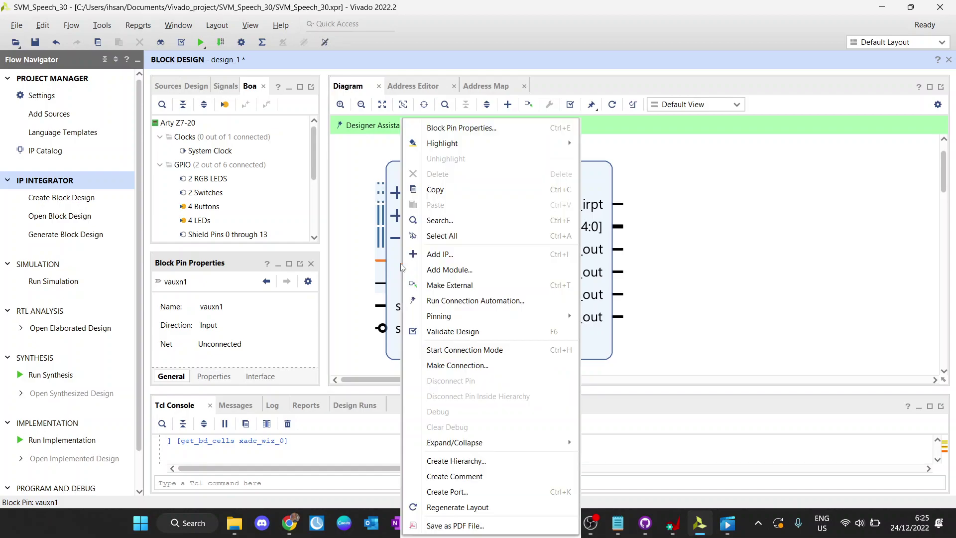
{"action": "left_click", "coordinate": [468, 286]}
{"action": "left_click", "coordinate": [404, 285]}
{"action": "right_click", "coordinate": [404, 286]}
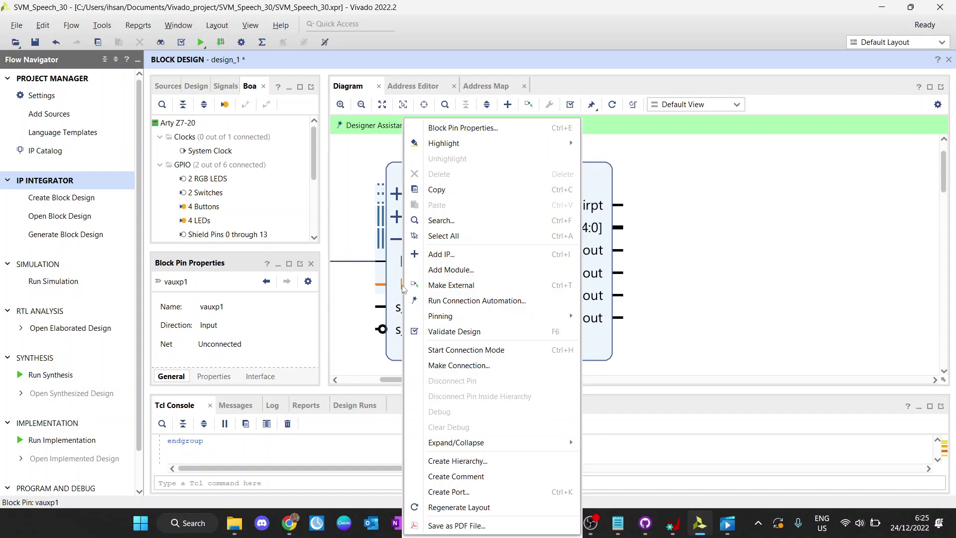
{"action": "left_click", "coordinate": [442, 286]}
{"action": "left_click_drag", "start_coordinate": [447, 380], "coordinate": [409, 382]}
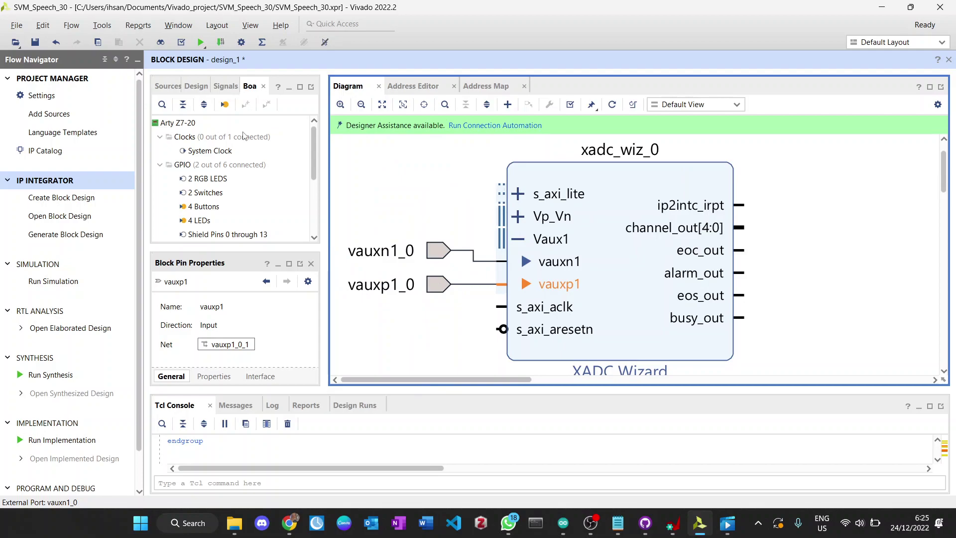
Start adding existing constraint files to the active constraint set constrs_1 of the project.
{"action": "left_click", "coordinate": [163, 86]}
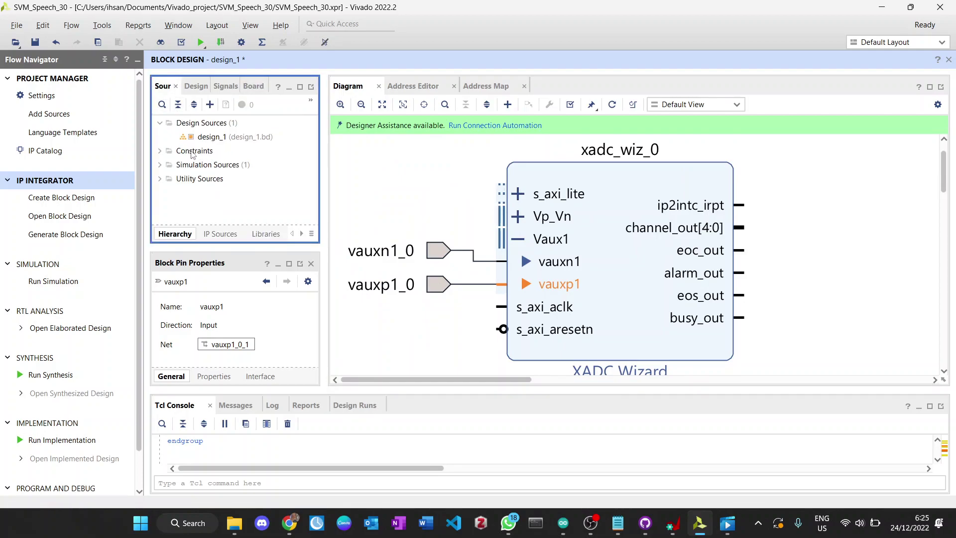
{"action": "left_click", "coordinate": [160, 151]}
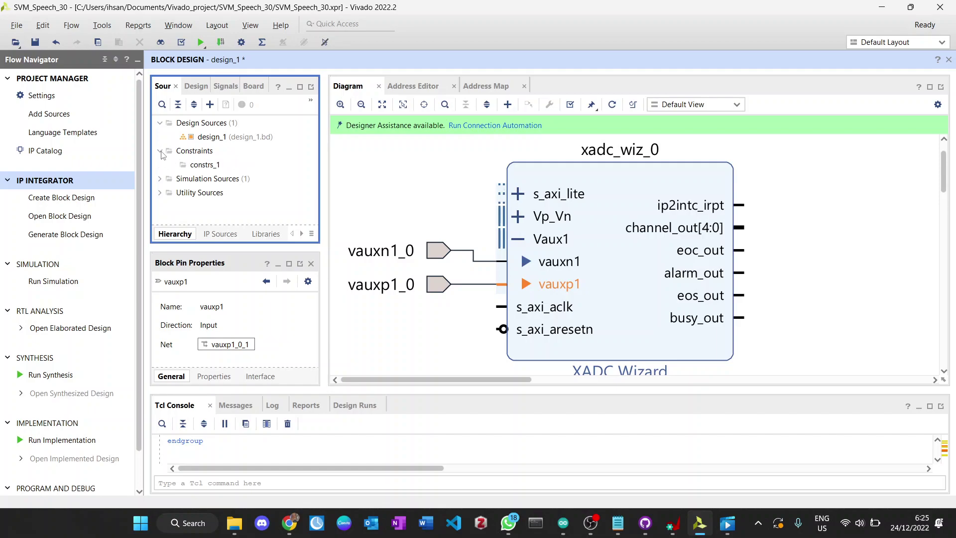
{"action": "right_click", "coordinate": [189, 157]}
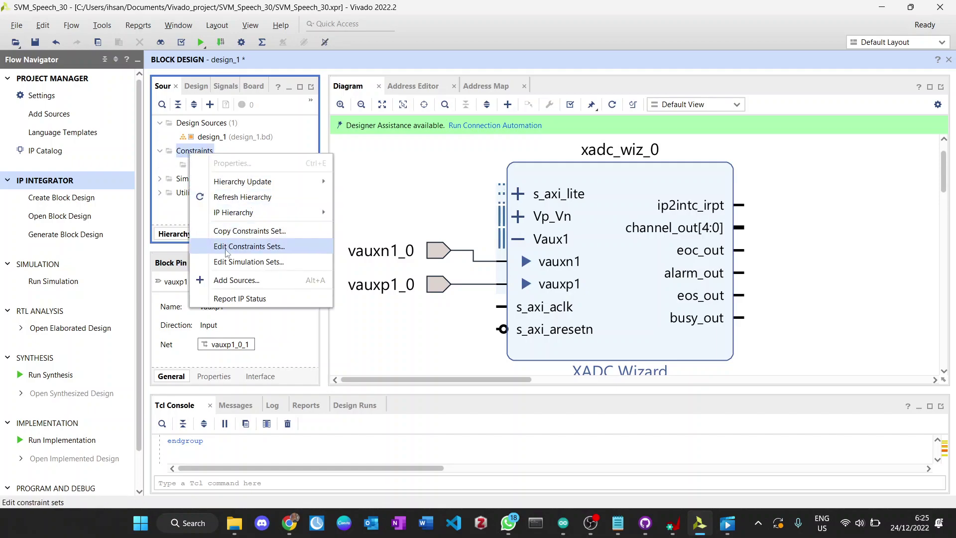
{"action": "left_click", "coordinate": [239, 280]}
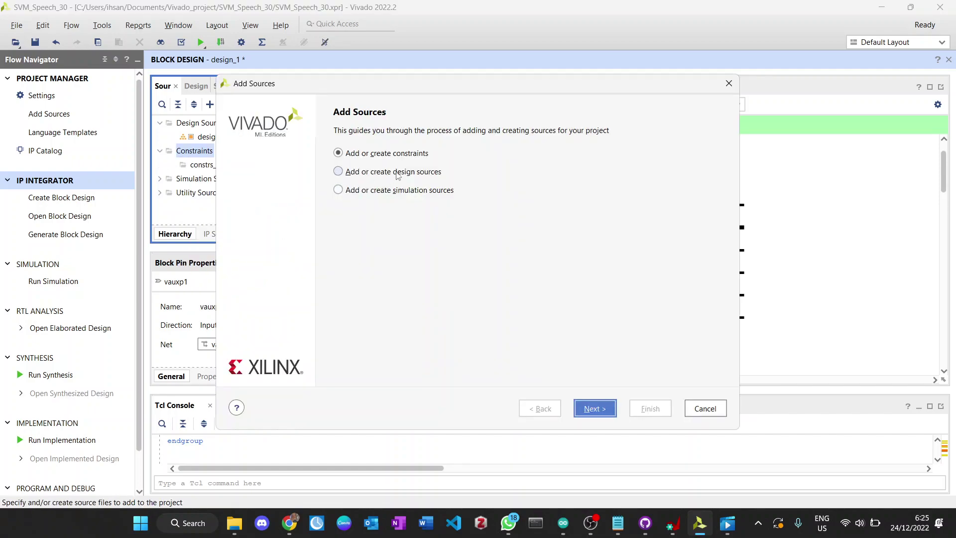
{"action": "left_click", "coordinate": [616, 411]}
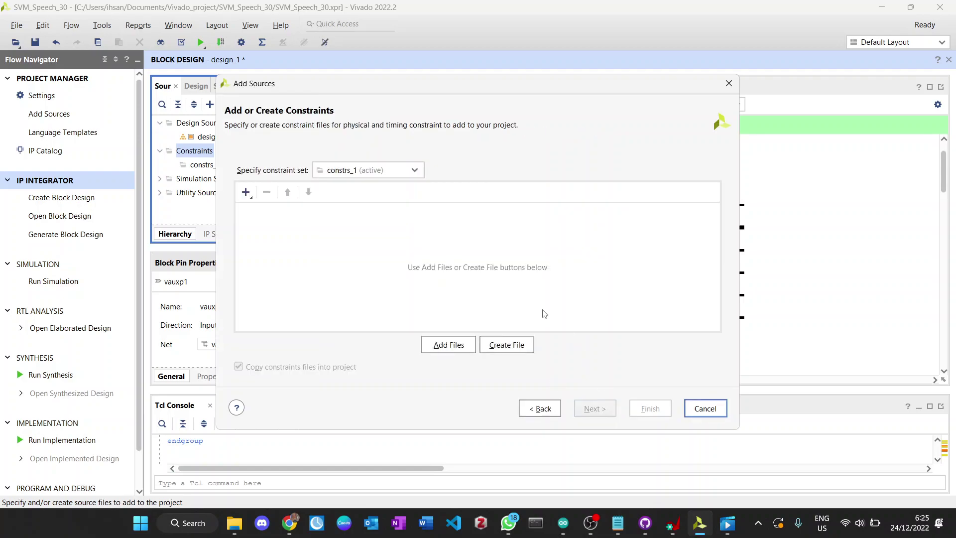
{"action": "left_click", "coordinate": [450, 345]}
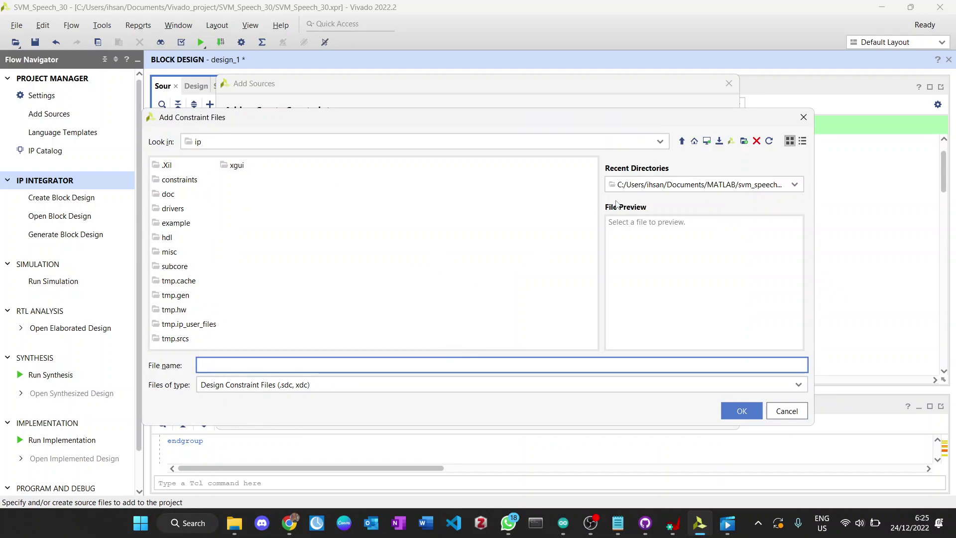
Browse from the ip folder up to Documents and into the Vivado_project folder for the constraint file.
{"action": "left_click", "coordinate": [681, 141]}
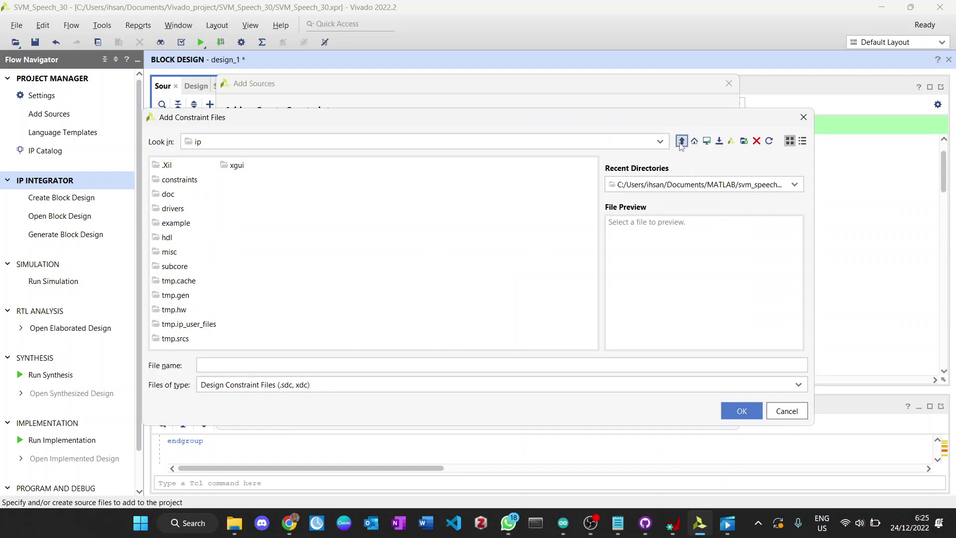
{"action": "left_click", "coordinate": [681, 141]}
{"action": "left_click", "coordinate": [682, 141]}
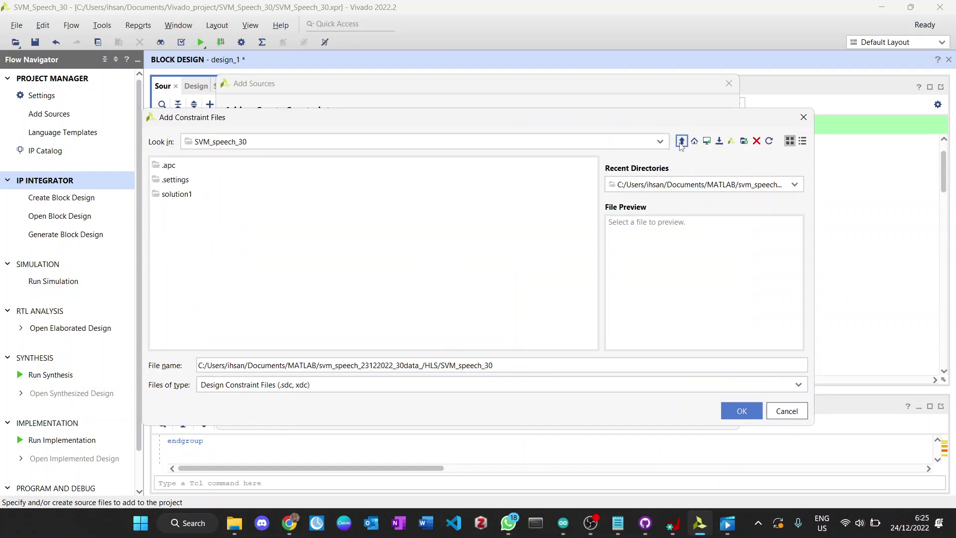
{"action": "left_click", "coordinate": [681, 142]}
{"action": "left_click", "coordinate": [681, 141]}
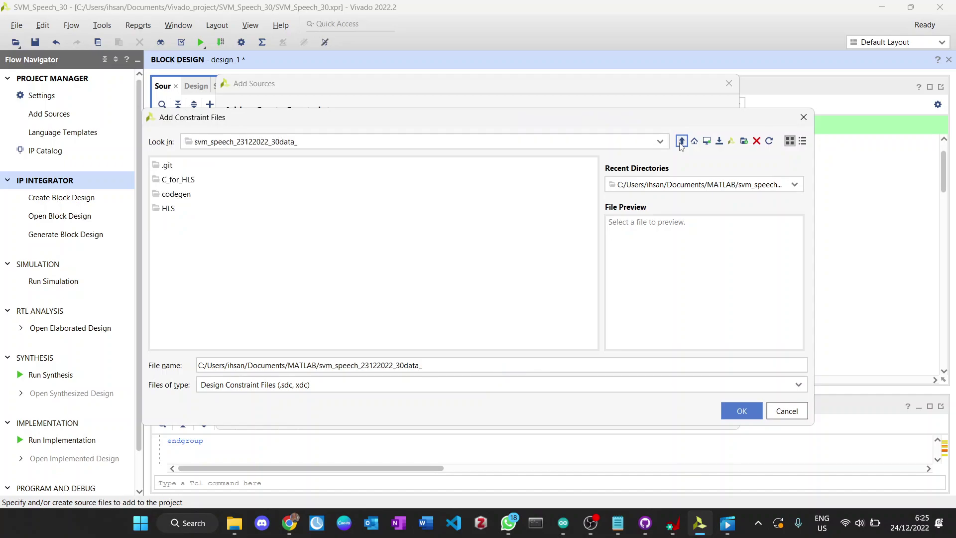
{"action": "left_click", "coordinate": [681, 141]}
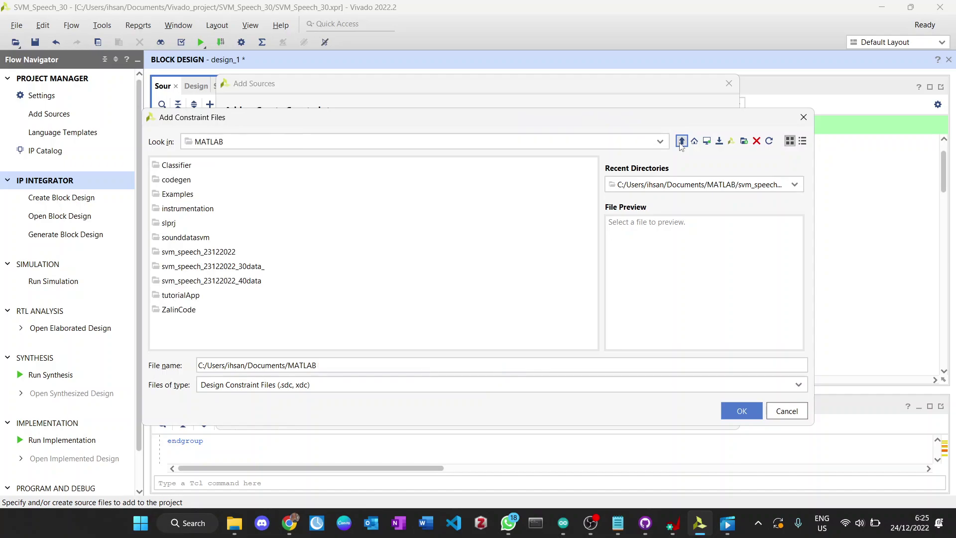
{"action": "left_click", "coordinate": [681, 142]}
{"action": "left_click", "coordinate": [347, 294]}
{"action": "key", "text": "v"}
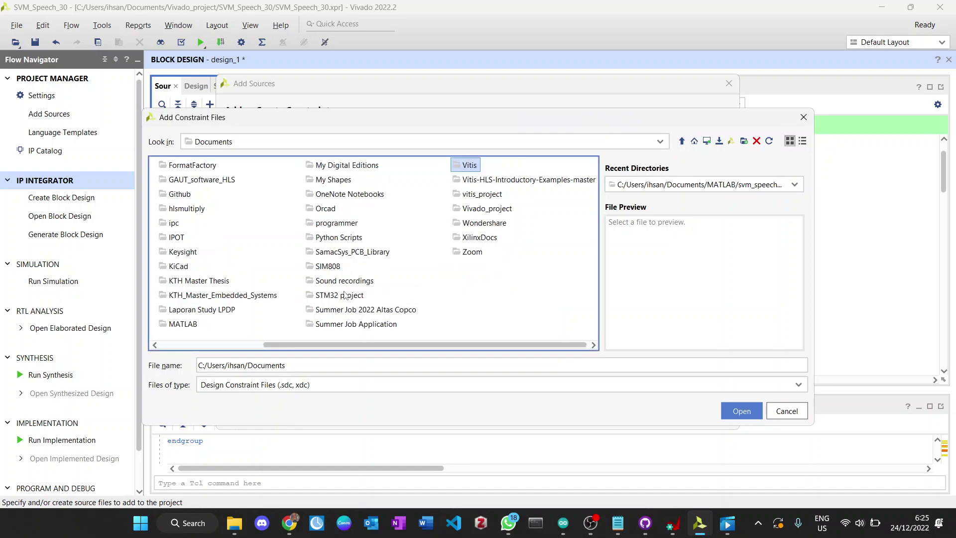
{"action": "key", "text": "v"}
{"action": "key", "text": "v"}
{"action": "key", "text": "v"}
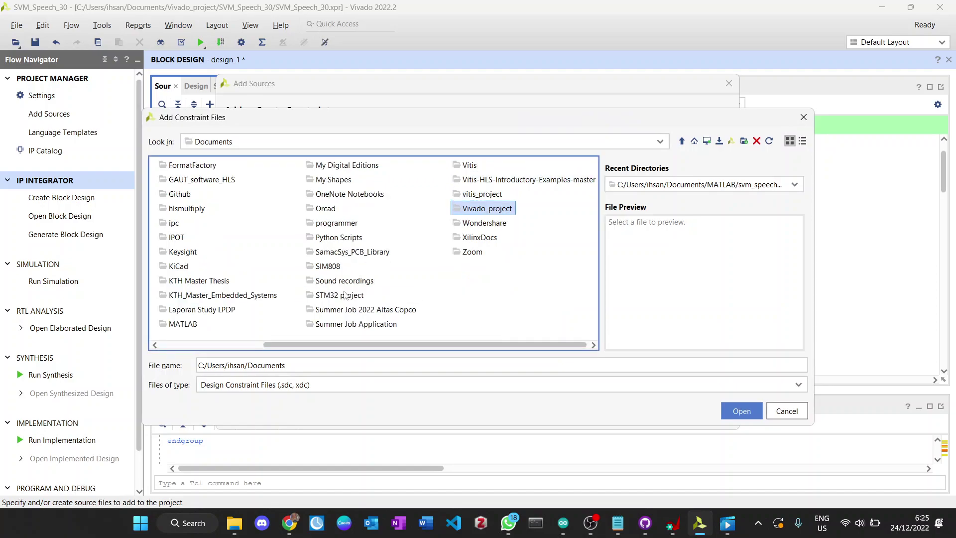
{"action": "key", "text": "Return"}
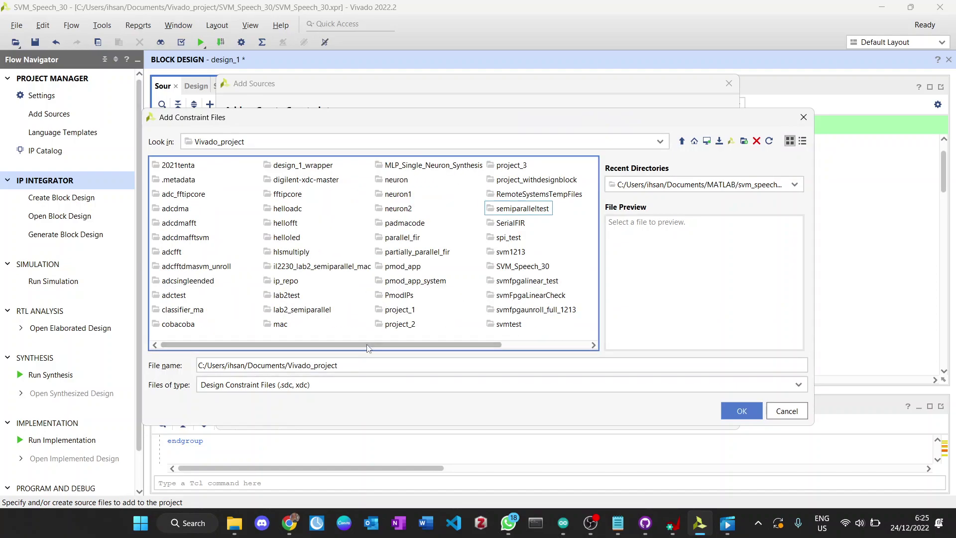
Add Arty-Z7-20-Master.xdc to the project constraints, keeping the option to copy constraints files into the project.
{"action": "scroll", "coordinate": [504, 339], "scroll_direction": "right", "scroll_amount": 2}
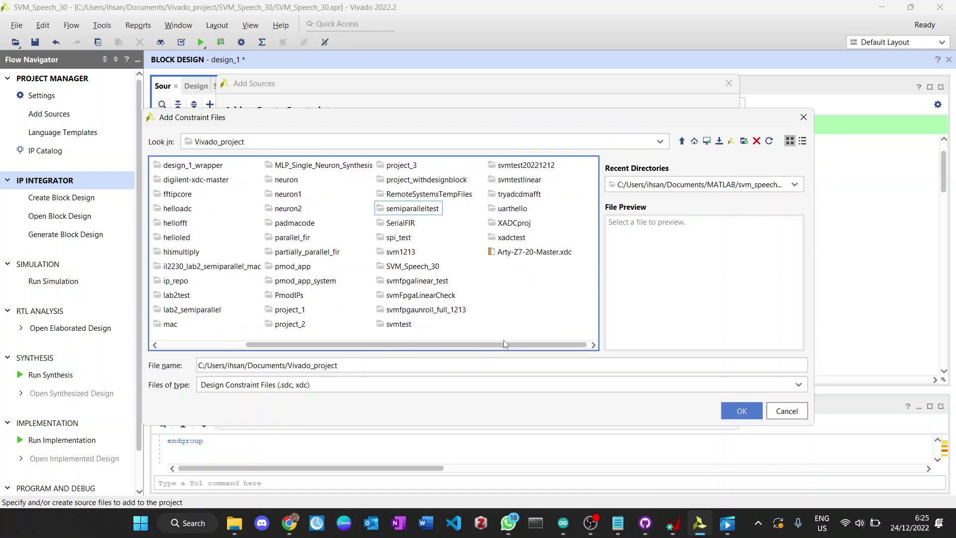
{"action": "left_click", "coordinate": [520, 254]}
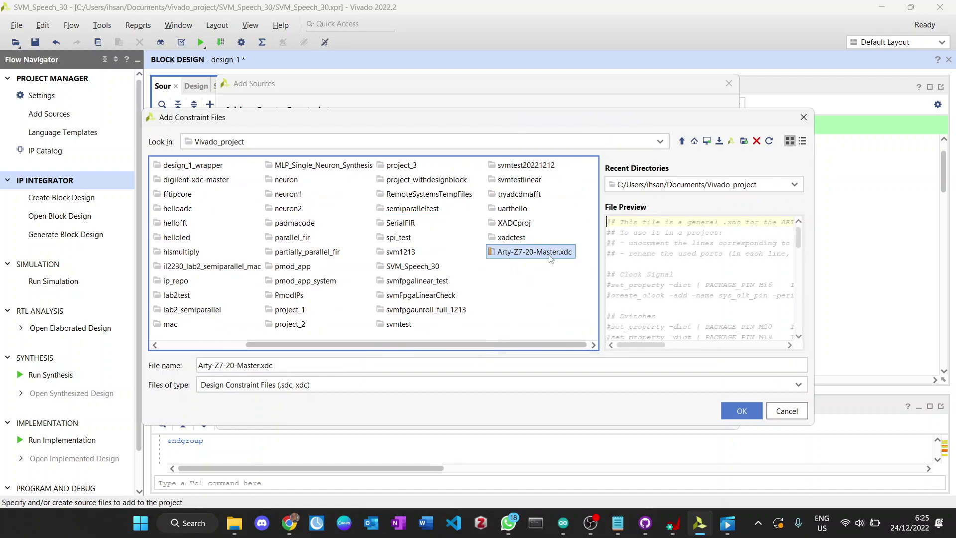
{"action": "left_click", "coordinate": [742, 411]}
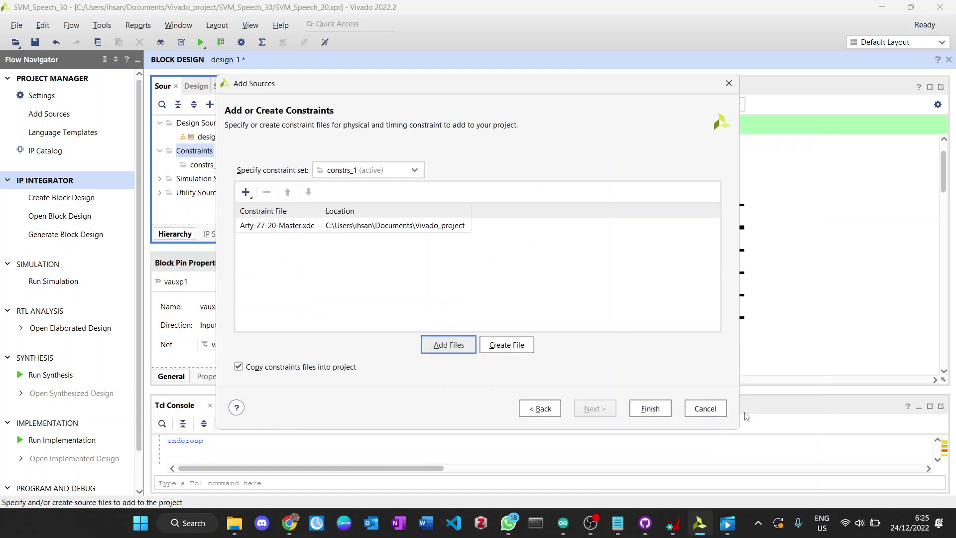
{"action": "left_click", "coordinate": [650, 408]}
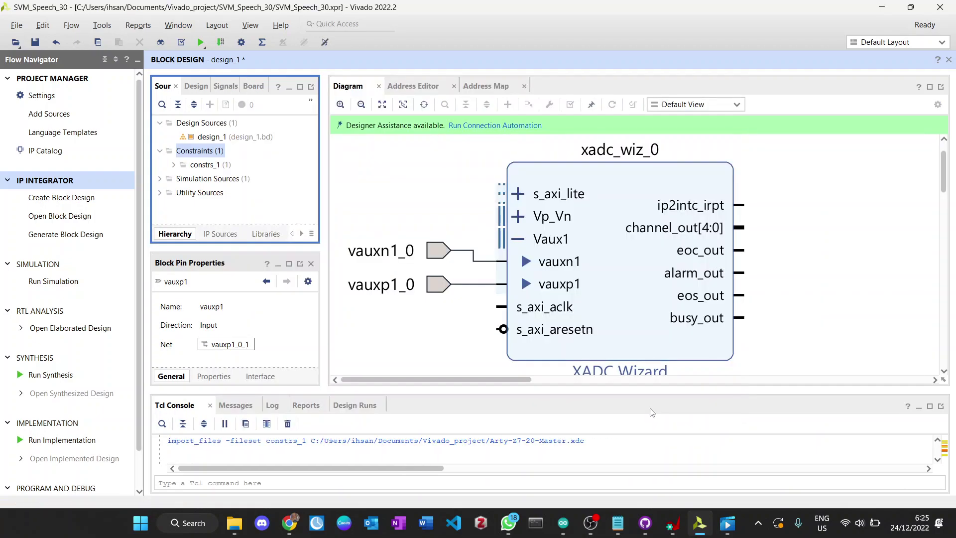
Open Arty-Z7-20-Master.xdc from constrs_1 and locate the ChipKit outer analog header's single-ended analog input constraints.
{"action": "left_click", "coordinate": [173, 164]}
{"action": "double_click", "coordinate": [217, 179]}
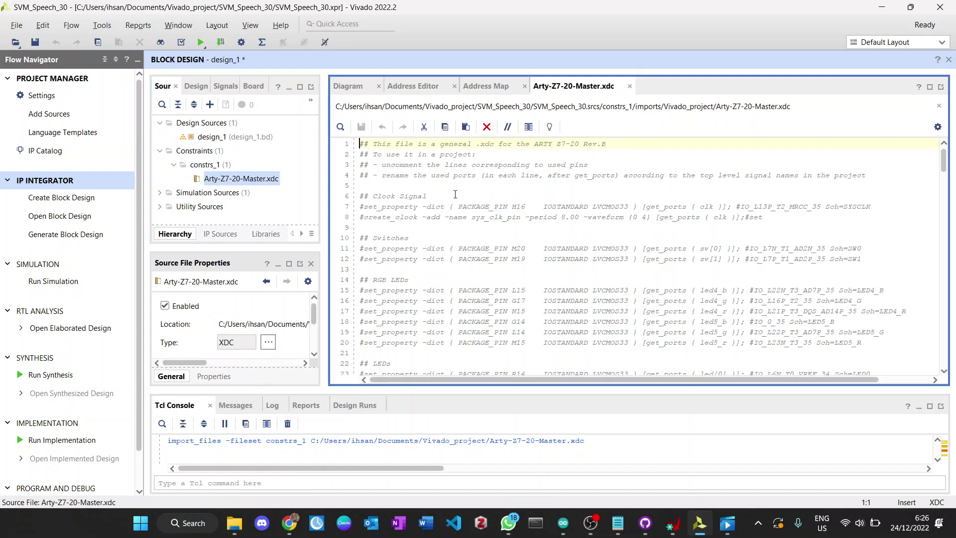
{"action": "scroll", "coordinate": [502, 227], "scroll_direction": "down", "scroll_amount": 15}
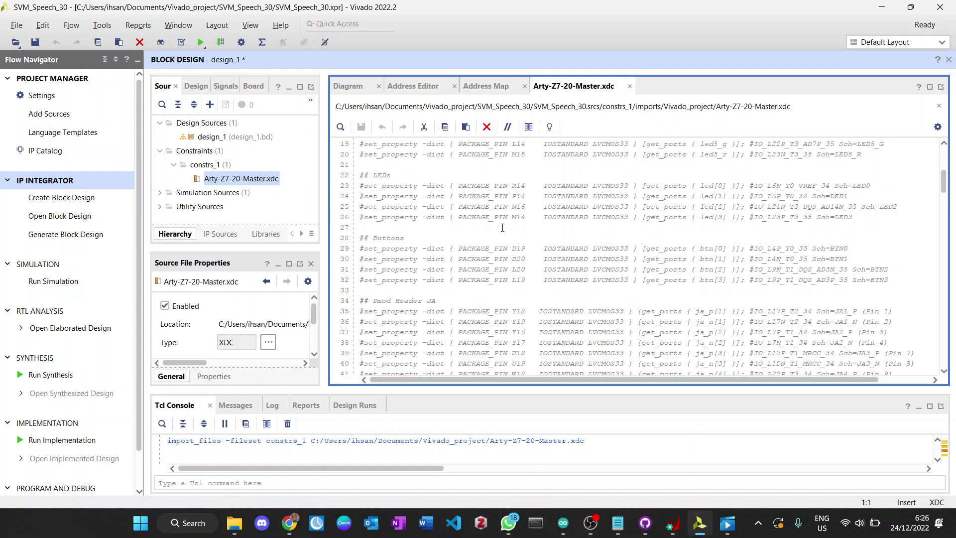
{"action": "scroll", "coordinate": [502, 227], "scroll_direction": "down", "scroll_amount": 13}
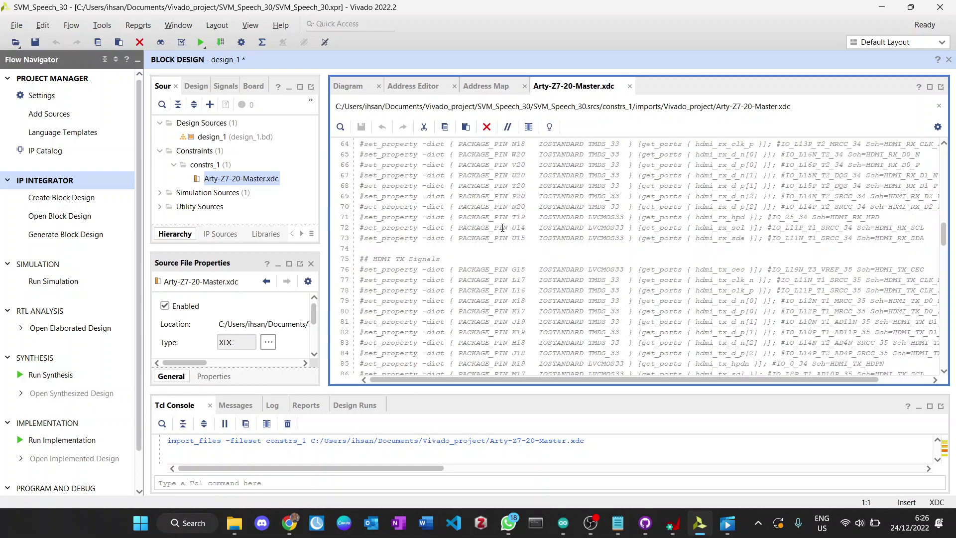
{"action": "scroll", "coordinate": [502, 228], "scroll_direction": "down", "scroll_amount": 10}
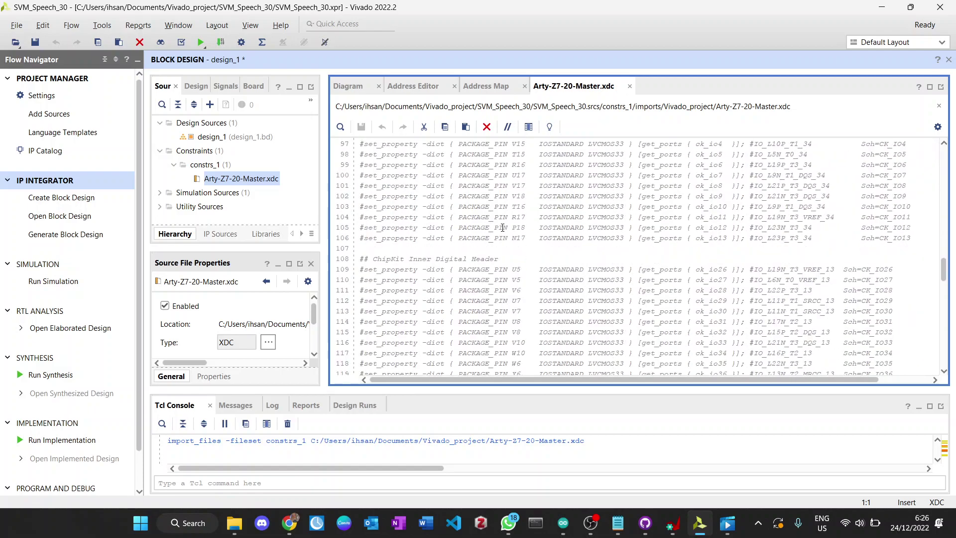
{"action": "scroll", "coordinate": [502, 227], "scroll_direction": "down", "scroll_amount": 9}
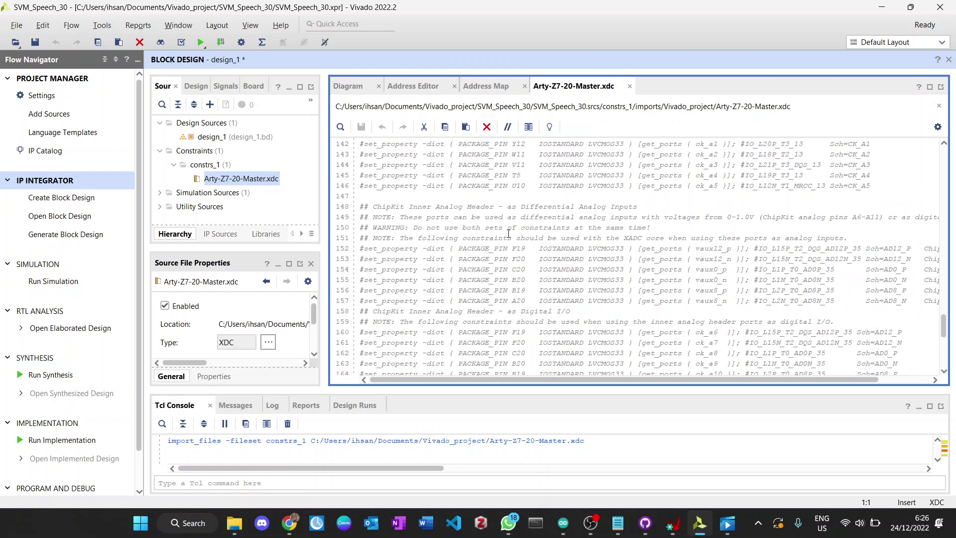
{"action": "scroll", "coordinate": [501, 269], "scroll_direction": "down", "scroll_amount": 3}
{"action": "scroll", "coordinate": [518, 247], "scroll_direction": "up", "scroll_amount": 6}
{"action": "scroll", "coordinate": [518, 248], "scroll_direction": "up", "scroll_amount": 5}
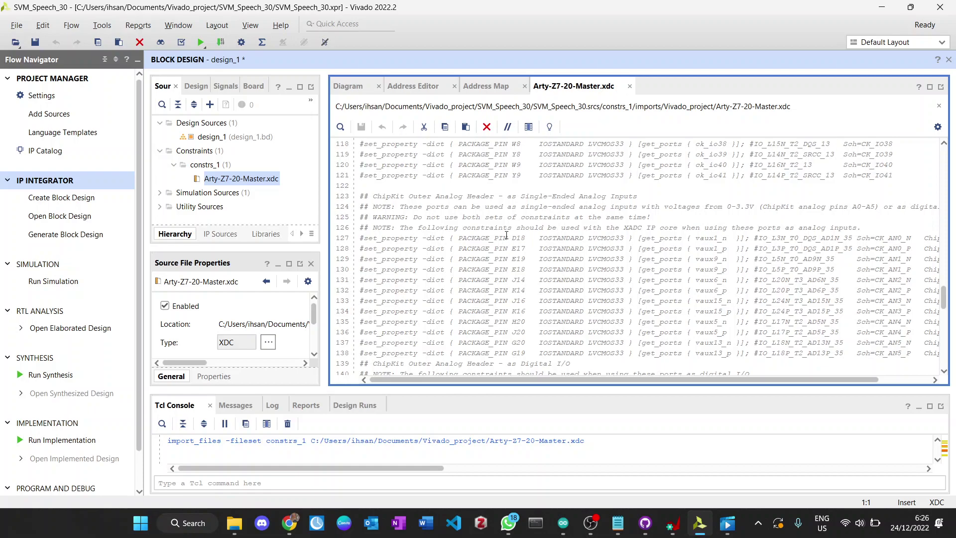
Uncomment the vaux1_n (pin D18) and vaux1_p (pin E17) constraints, check their ChipKit pin, select the name vaux1_n and save the file.
{"action": "left_click", "coordinate": [365, 241]}
{"action": "key", "text": "BackSpace"}
{"action": "key", "text": "Down"}
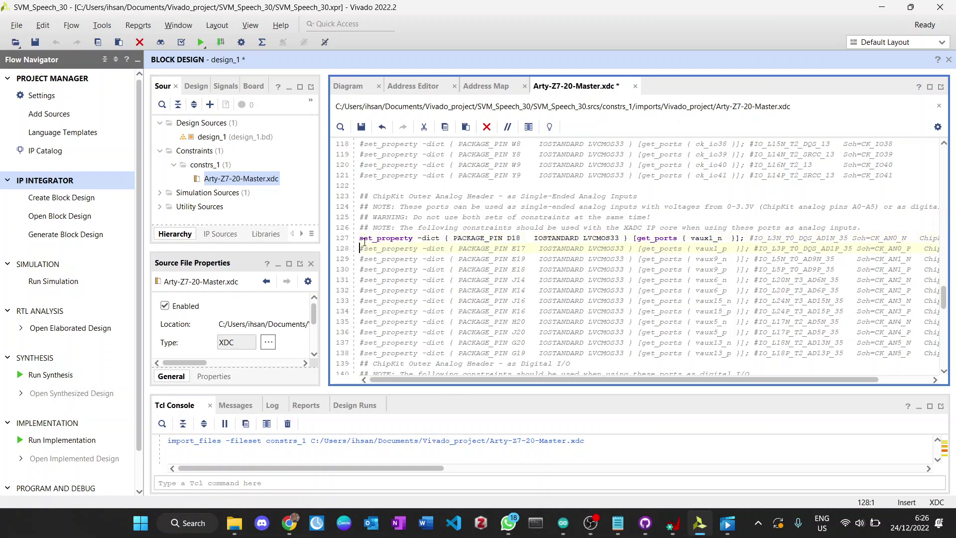
{"action": "key", "text": "BackSpace"}
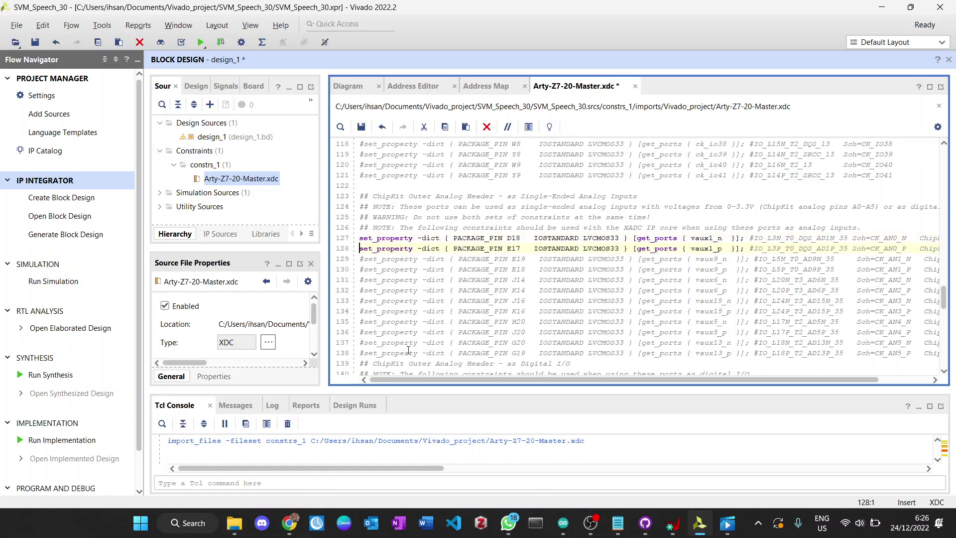
{"action": "left_click_drag", "start_coordinate": [427, 379], "coordinate": [478, 383]}
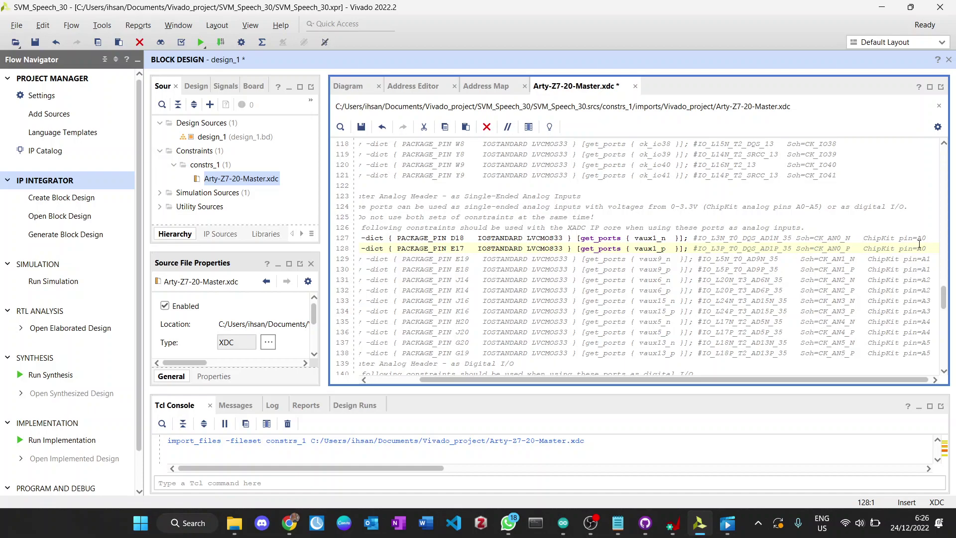
{"action": "double_click", "coordinate": [655, 239]}
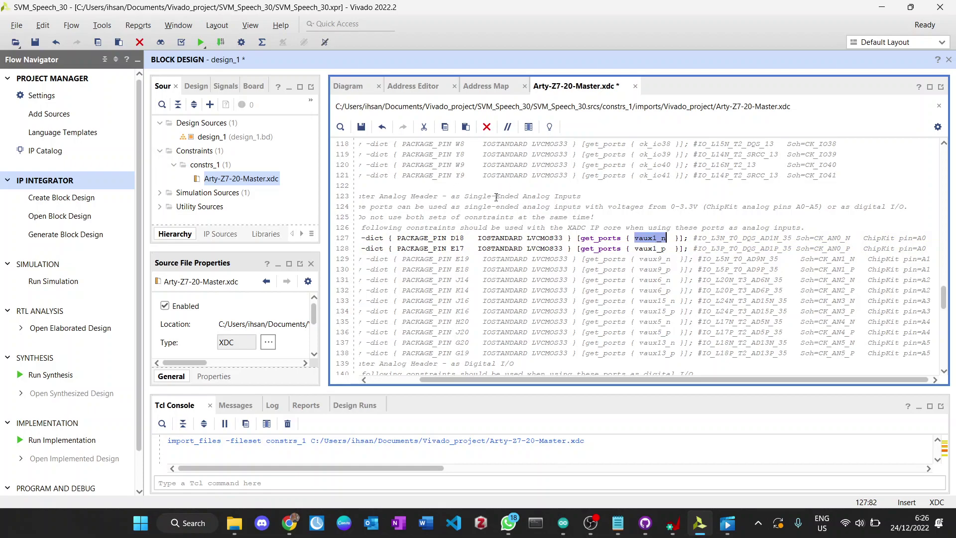
{"action": "key", "text": "ctrl+s"}
Rename the external port vauxn1_0 in the block diagram as vaux1_n.
{"action": "left_click", "coordinate": [348, 86]}
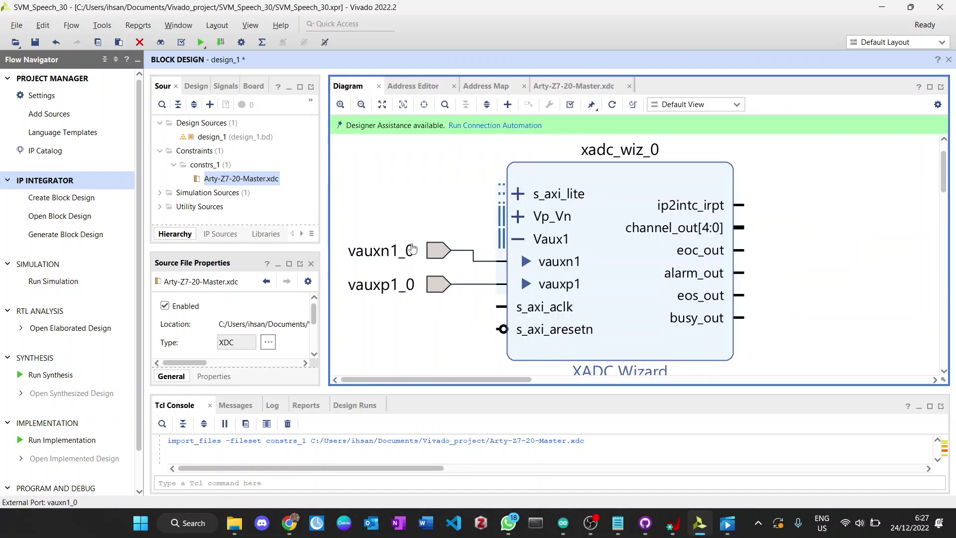
{"action": "left_click", "coordinate": [391, 251]}
{"action": "left_click", "coordinate": [220, 307]}
{"action": "double_click", "coordinate": [220, 307]}
{"action": "type", "text": "vaux1_n"}
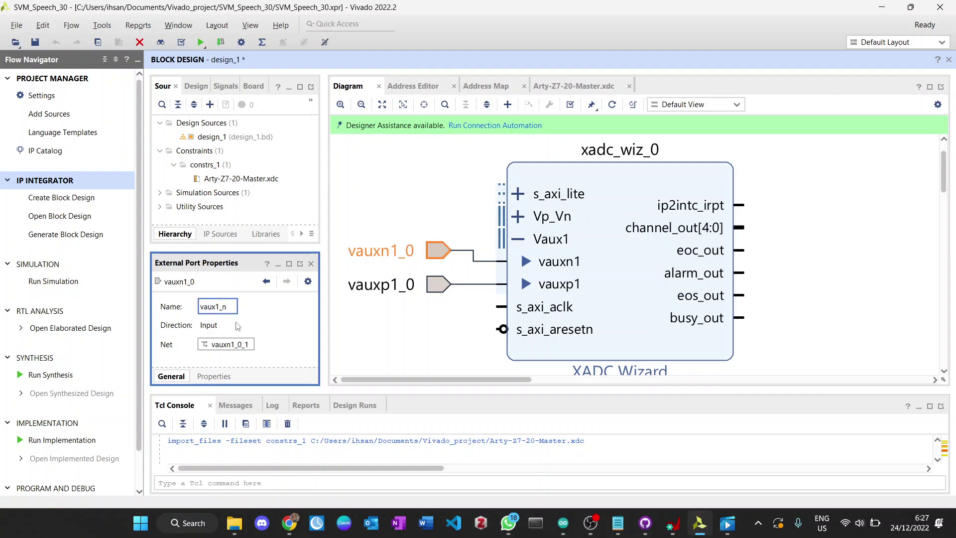
{"action": "left_click", "coordinate": [377, 314]}
Rename the external port vauxp1_0 in the block diagram as vaux1_p.
{"action": "left_click", "coordinate": [388, 297]}
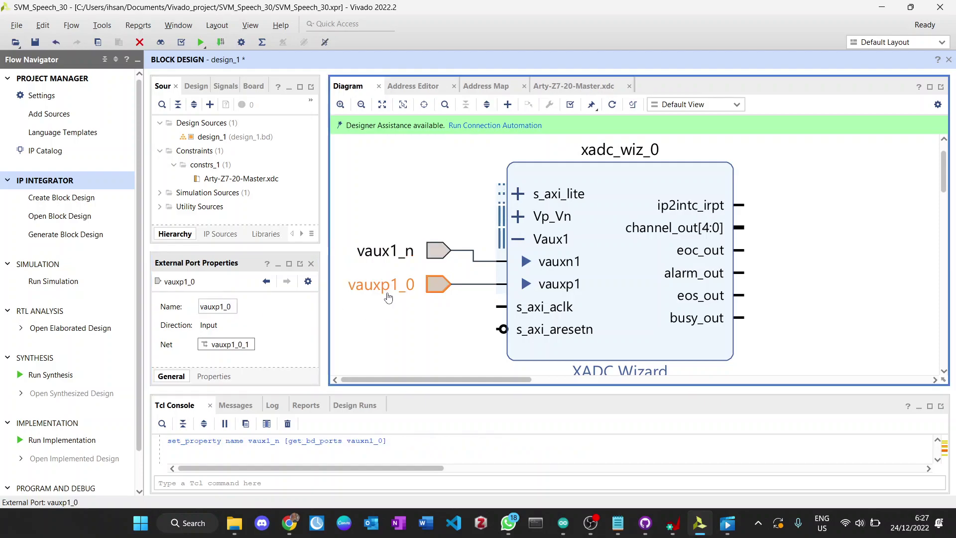
{"action": "double_click", "coordinate": [229, 306]}
{"action": "type", "text": "vaux1_"}
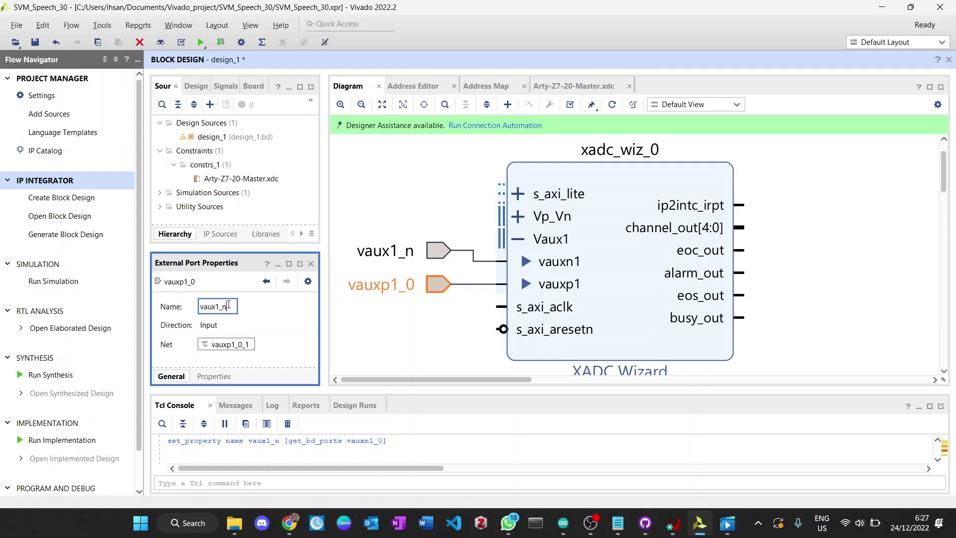
{"action": "type", "text": "p"}
{"action": "left_click", "coordinate": [408, 330]}
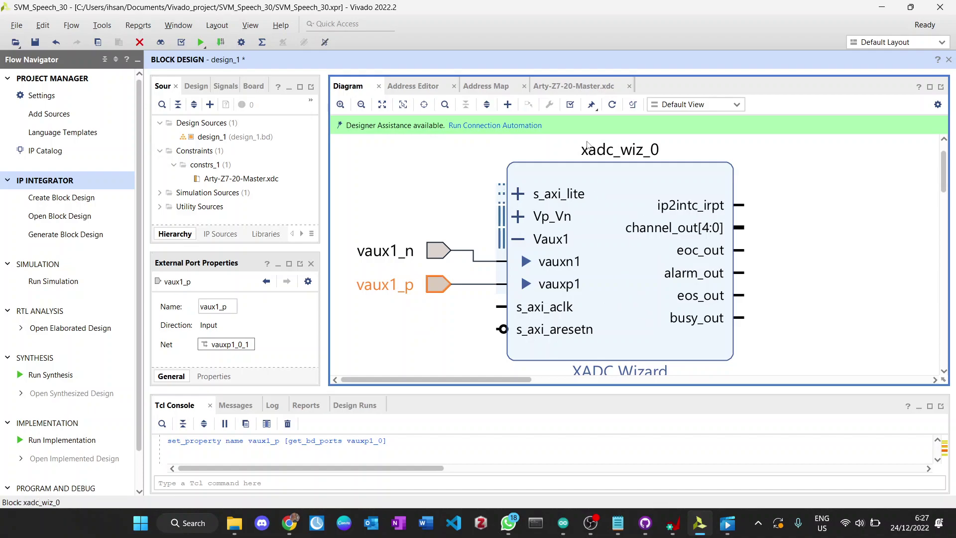
Connect the XADC Wizard's s_axi_lite by connection automation with /processing_system7_0/FCLK_CLK0 (100 MHz) as slave clock source, and regenerate the diagram layout.
{"action": "left_click", "coordinate": [500, 127]}
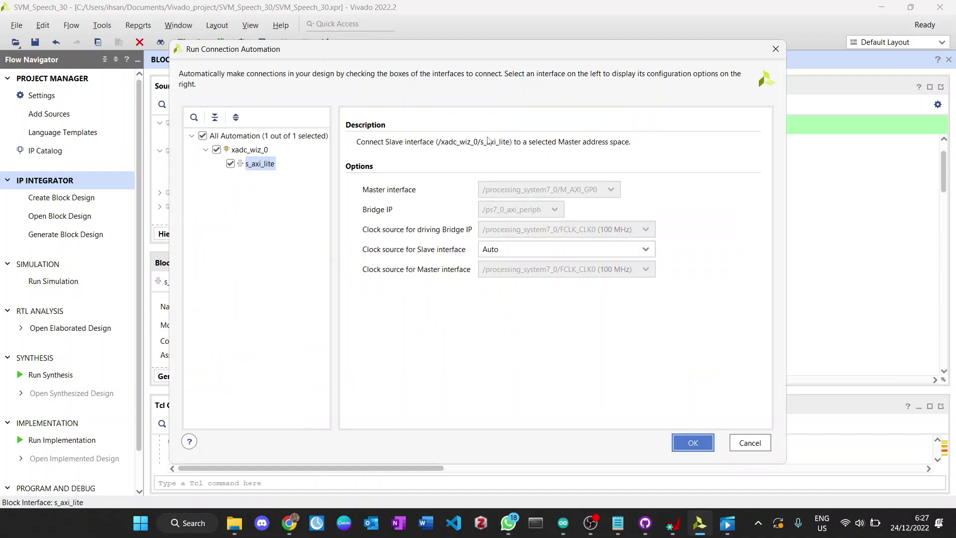
{"action": "left_click", "coordinate": [570, 250]}
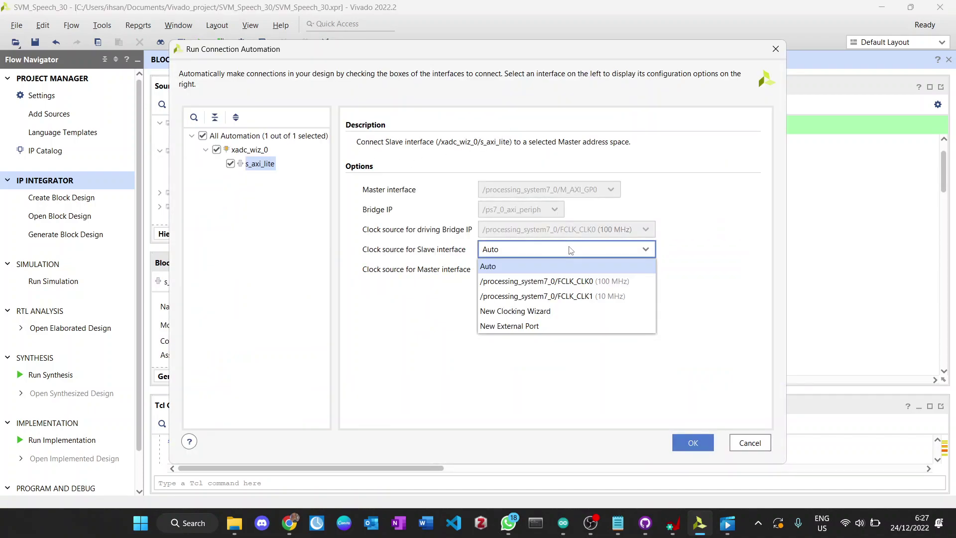
{"action": "left_click", "coordinate": [583, 282]}
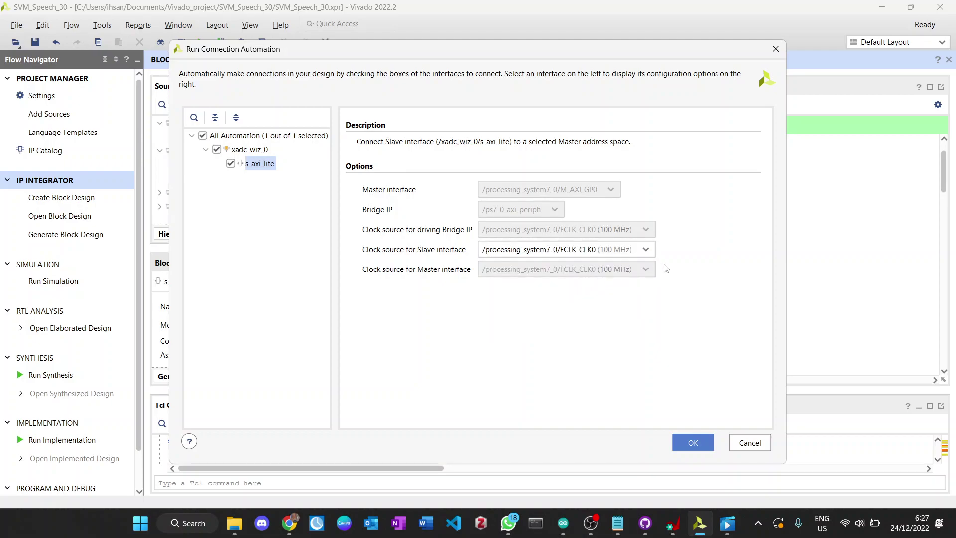
{"action": "left_click", "coordinate": [692, 444]}
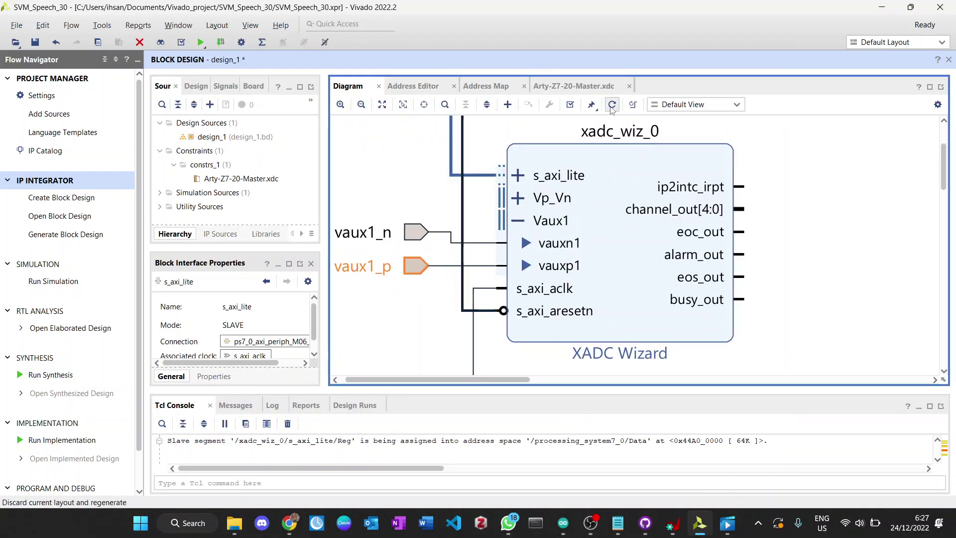
{"action": "left_click", "coordinate": [612, 105]}
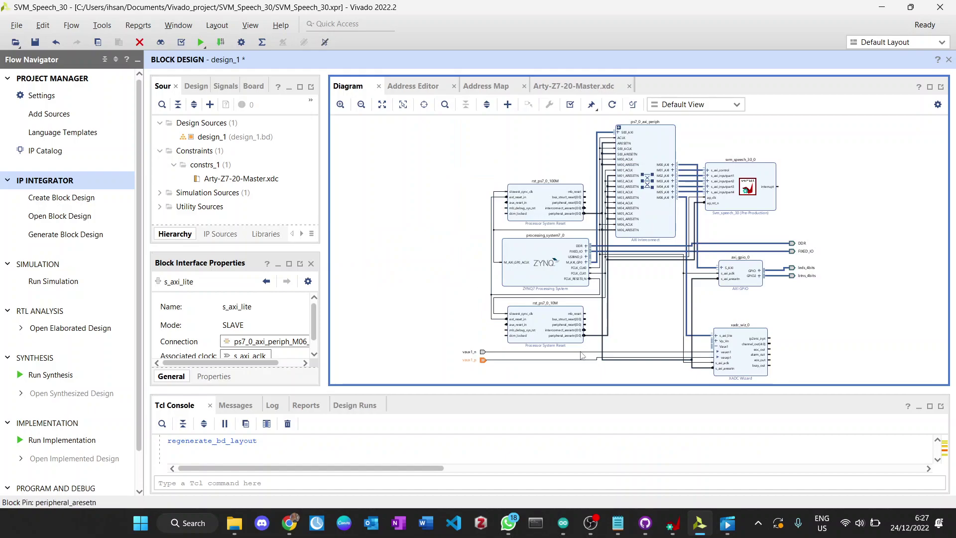
{"action": "left_click", "coordinate": [652, 310]}
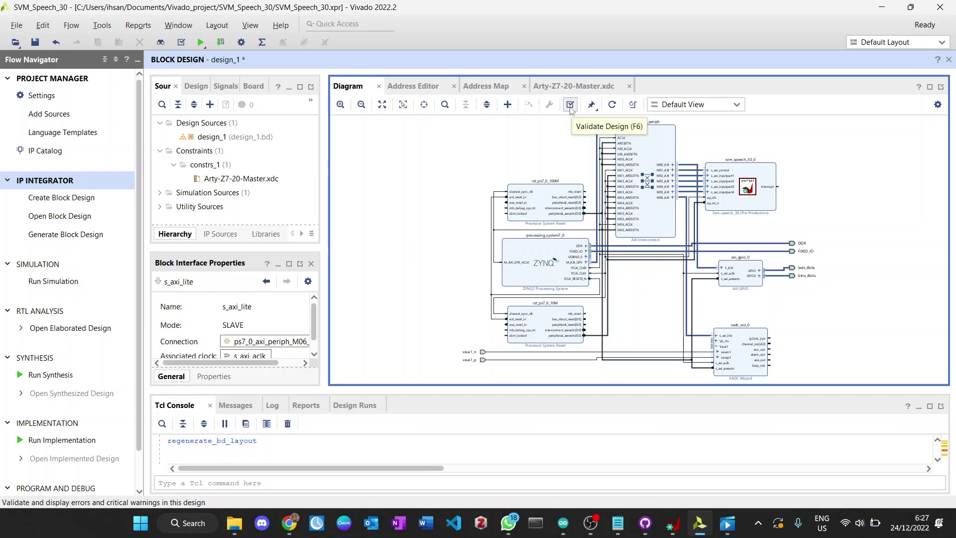
Search the IP list for fft and add a Fast Fourier Transform block to the design.
{"action": "left_click", "coordinate": [508, 105]}
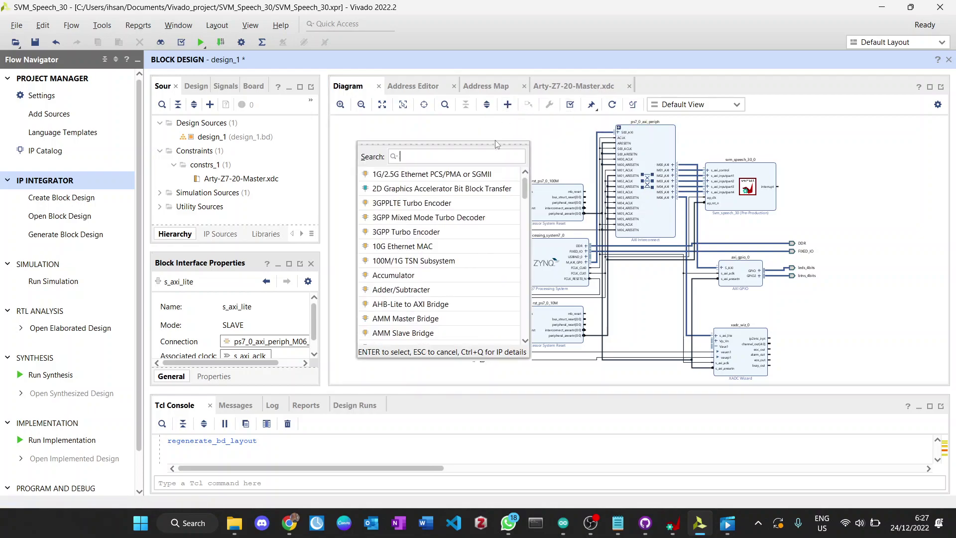
{"action": "type", "text": "fft"}
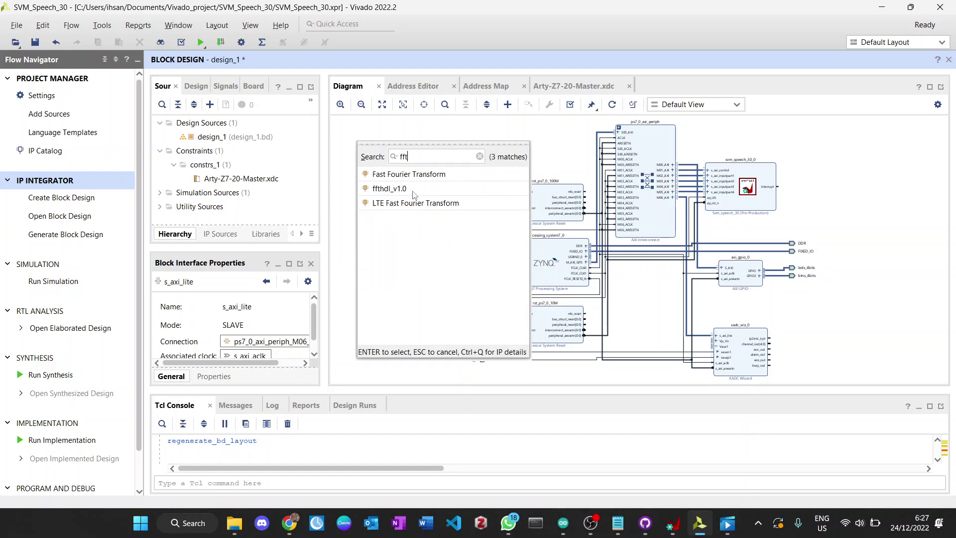
{"action": "double_click", "coordinate": [407, 175]}
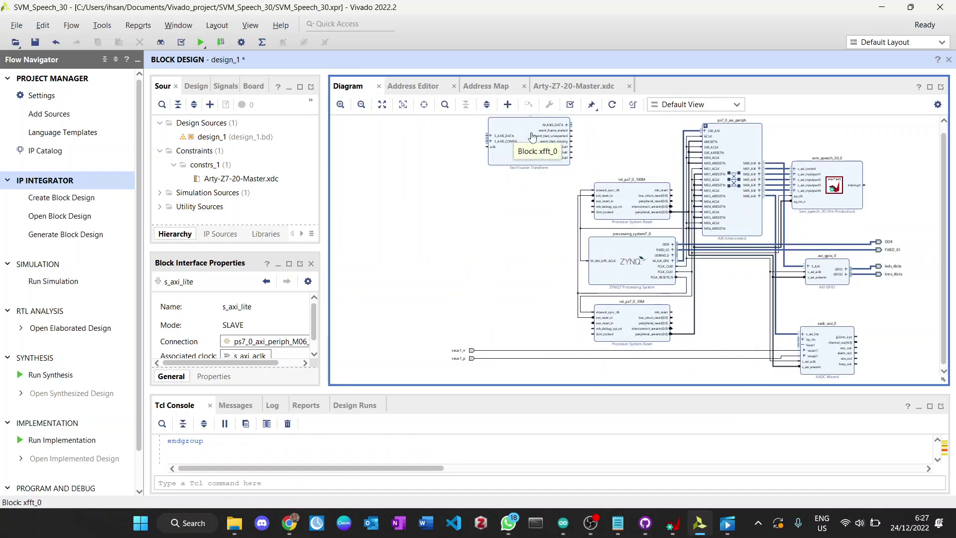
Configure the Fast Fourier Transform block with a 100 MHz target clock, 100 MSPS target data throughput and a transform length of 16384.
{"action": "scroll", "coordinate": [521, 205], "scroll_direction": "up", "scroll_amount": 5}
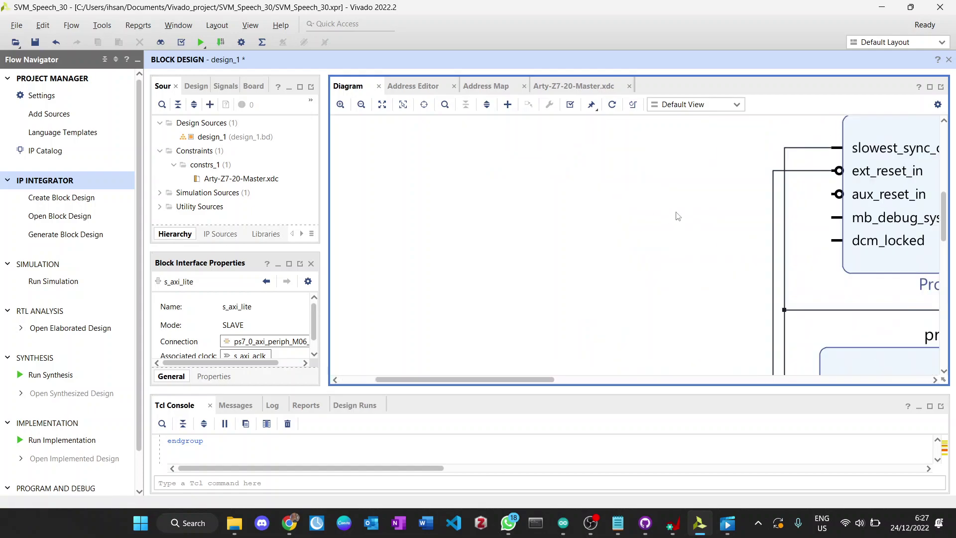
{"action": "left_click_drag", "start_coordinate": [945, 219], "coordinate": [946, 157]}
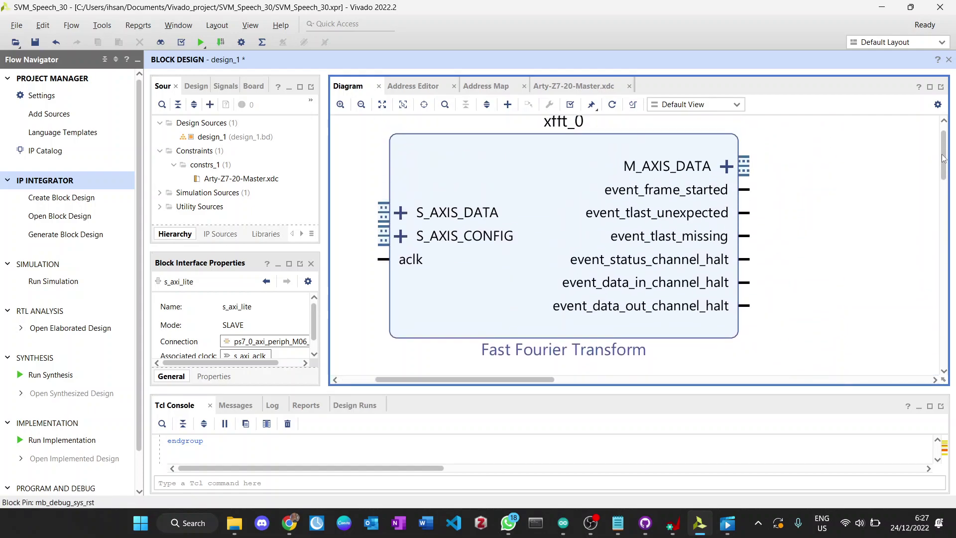
{"action": "double_click", "coordinate": [566, 188]}
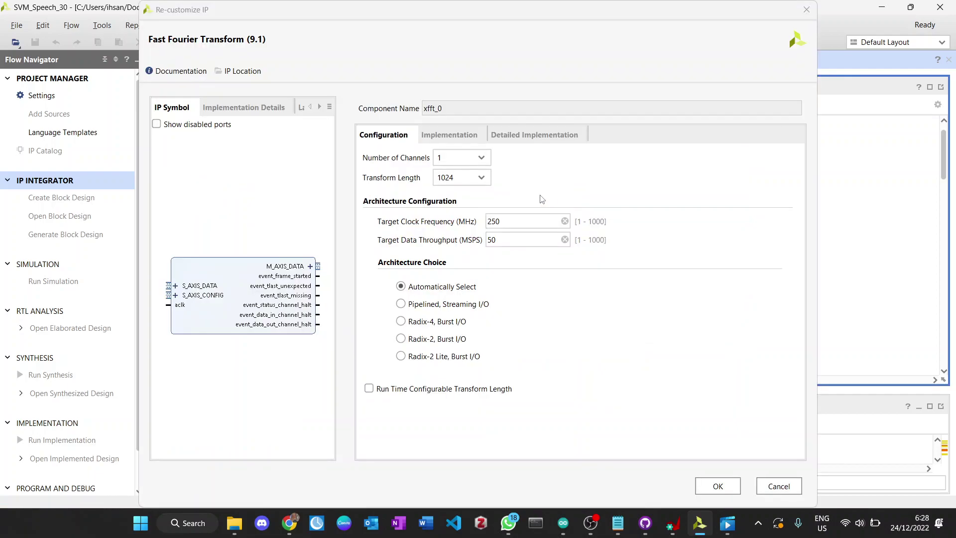
{"action": "left_click", "coordinate": [531, 222]}
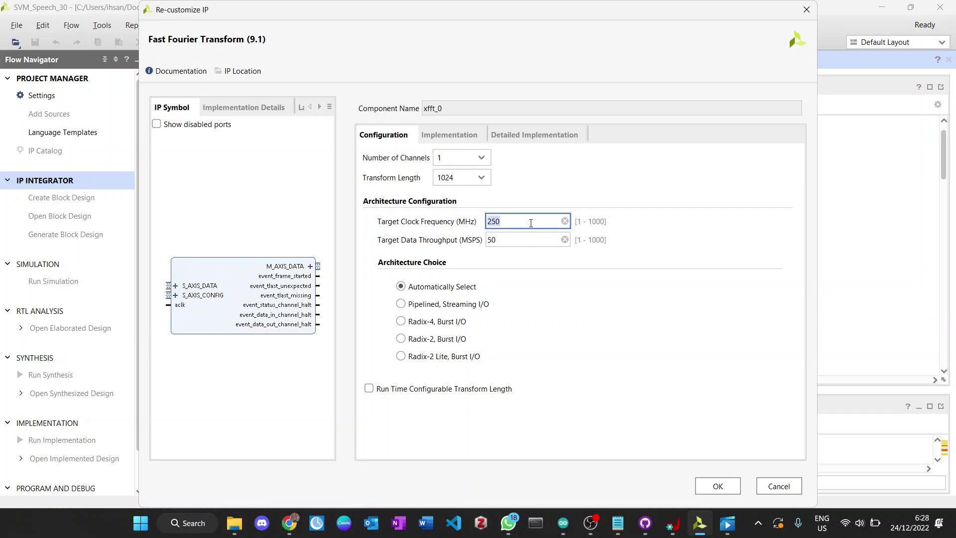
{"action": "type", "text": "100"}
{"action": "left_click", "coordinate": [510, 239]}
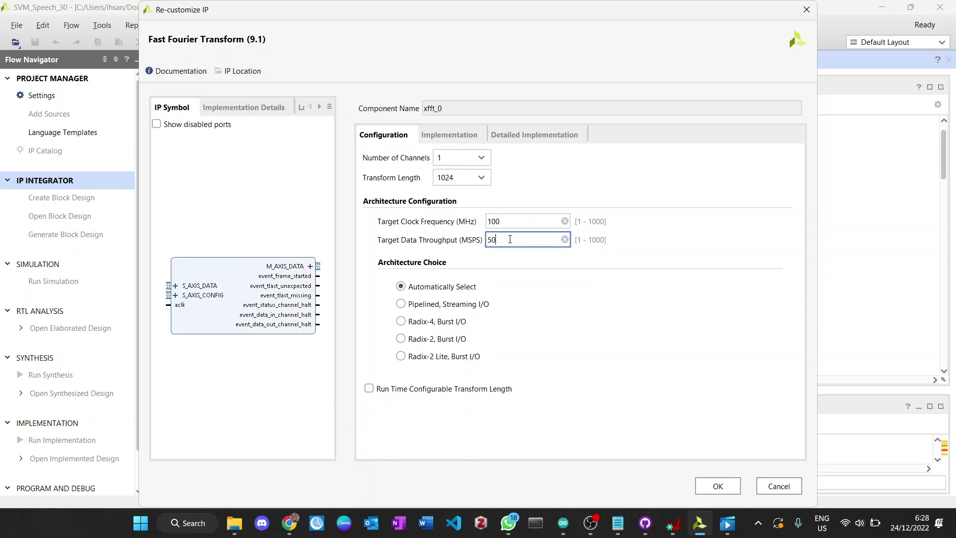
{"action": "double_click", "coordinate": [504, 240]}
{"action": "type", "text": "100"}
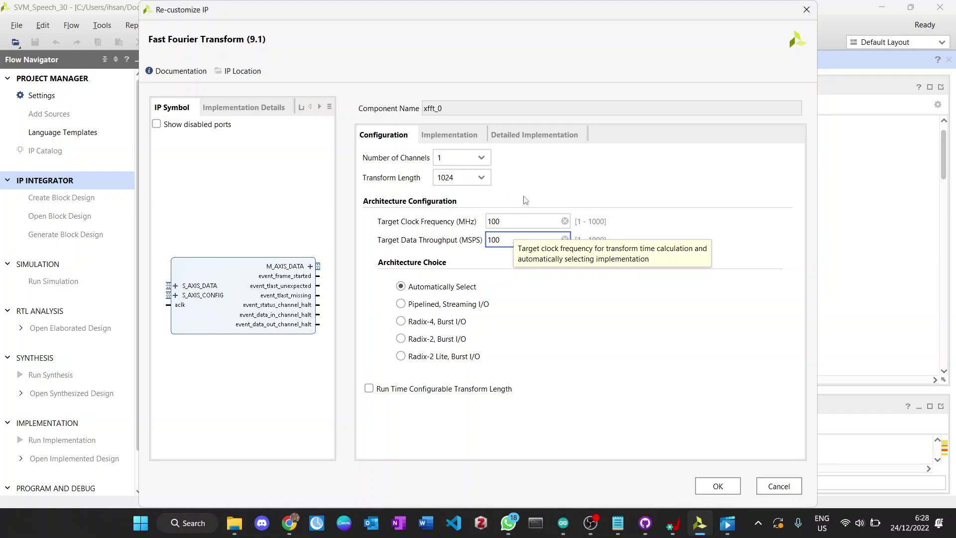
{"action": "key", "text": "shift+Tab"}
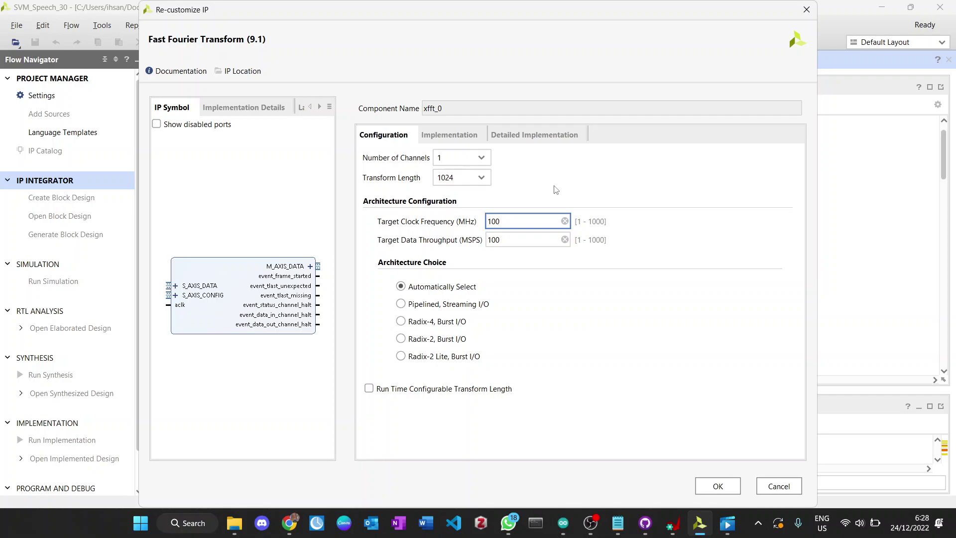
{"action": "left_click", "coordinate": [480, 178]}
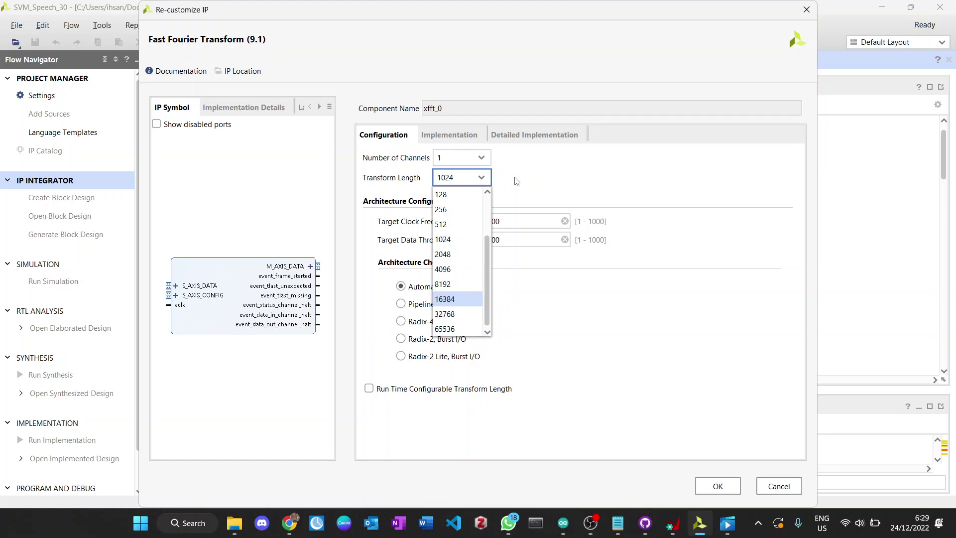
{"action": "left_click", "coordinate": [441, 299]}
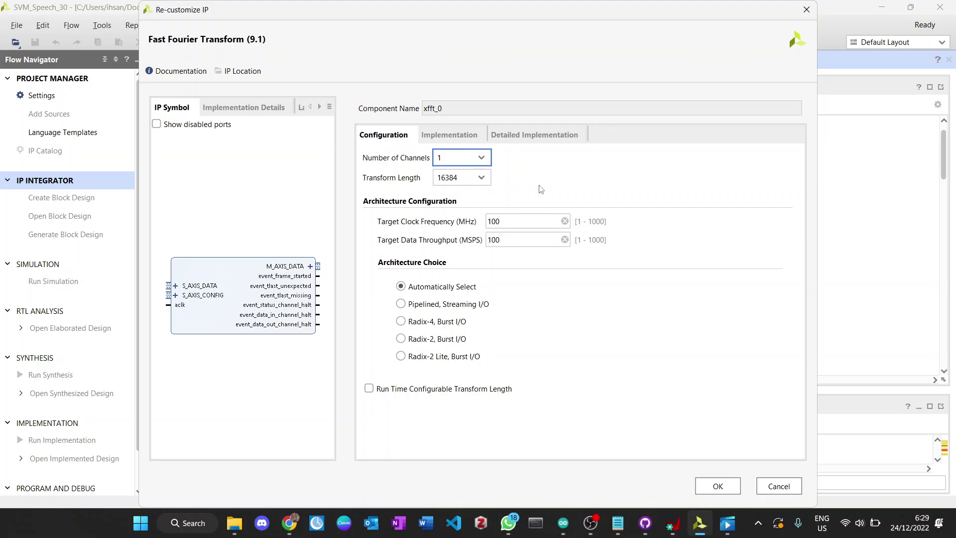
Set the FFT implementation to manual Floating Point data format, enable the active-low ARESETn signal and choose Natural Order output ordering.
{"action": "left_click", "coordinate": [459, 135]}
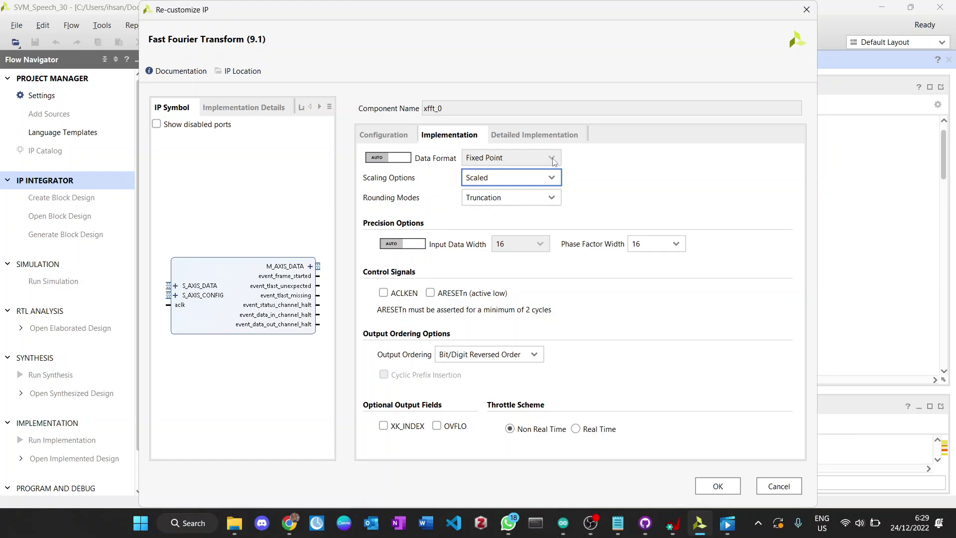
{"action": "left_click", "coordinate": [394, 158]}
{"action": "left_click", "coordinate": [490, 162]}
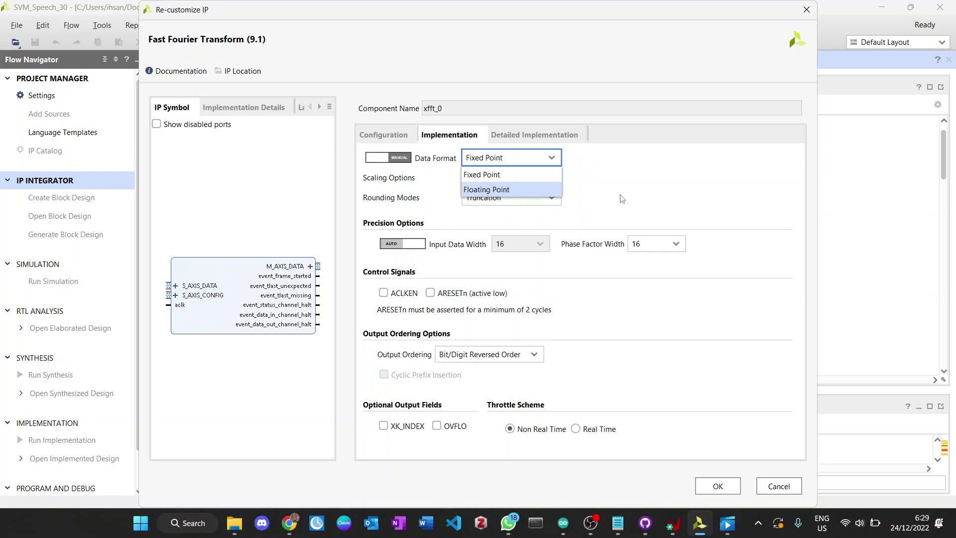
{"action": "left_click", "coordinate": [542, 190]}
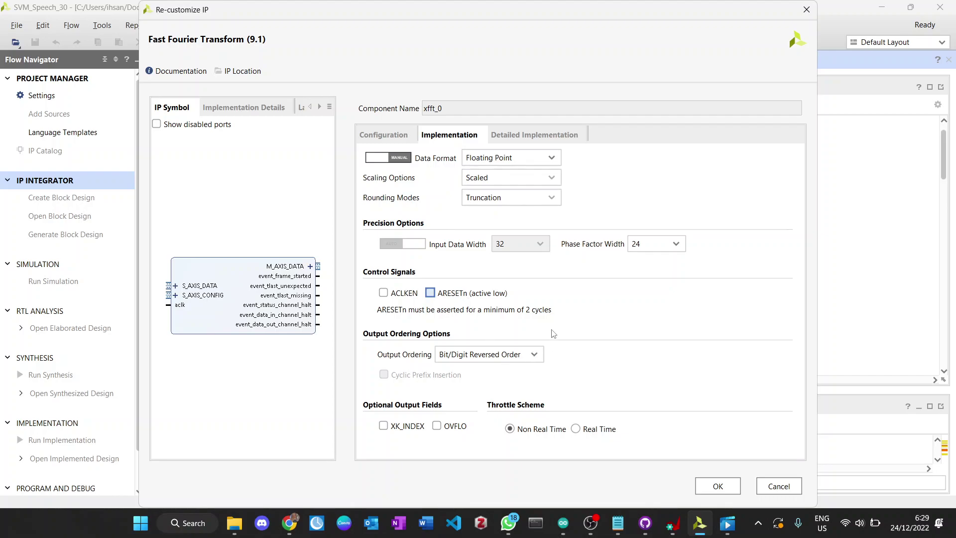
{"action": "key", "text": "space"}
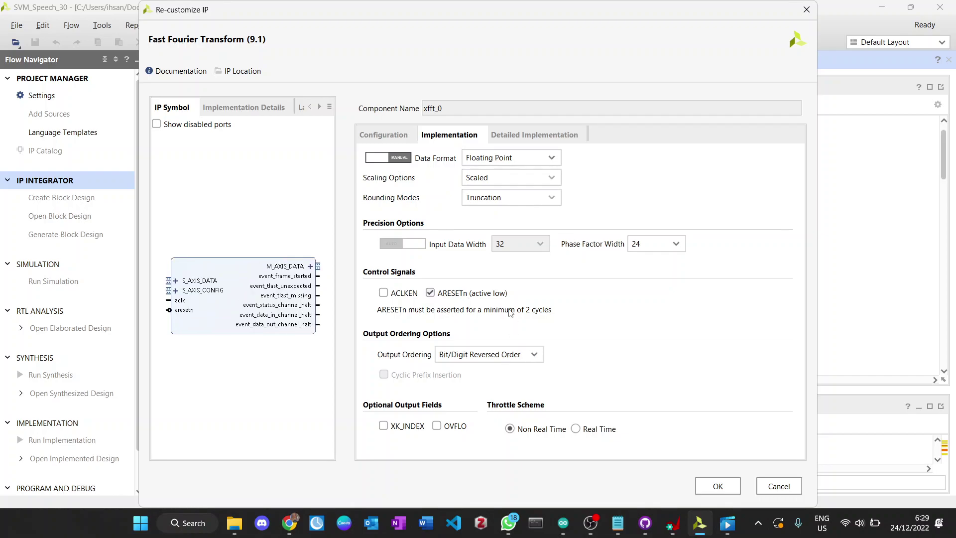
{"action": "left_click", "coordinate": [510, 355]}
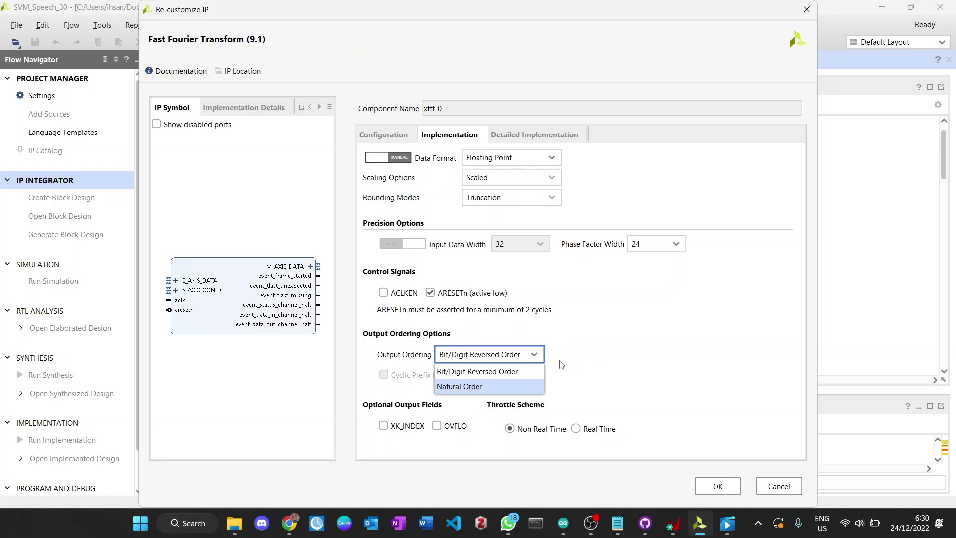
{"action": "key", "text": "Return"}
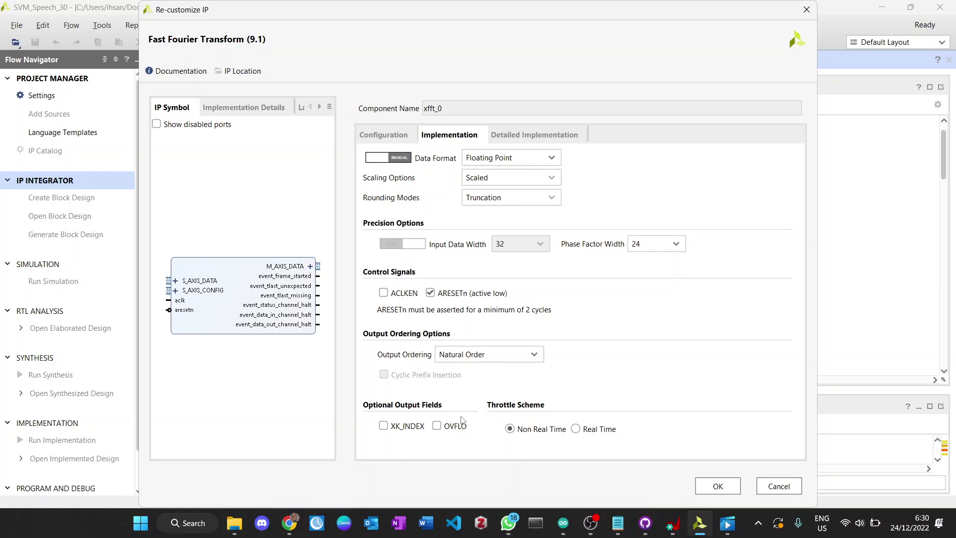
Review the FFT's detailed implementation, implementation and configuration settings, and apply the customization to xfft_0.
{"action": "left_click", "coordinate": [532, 135]}
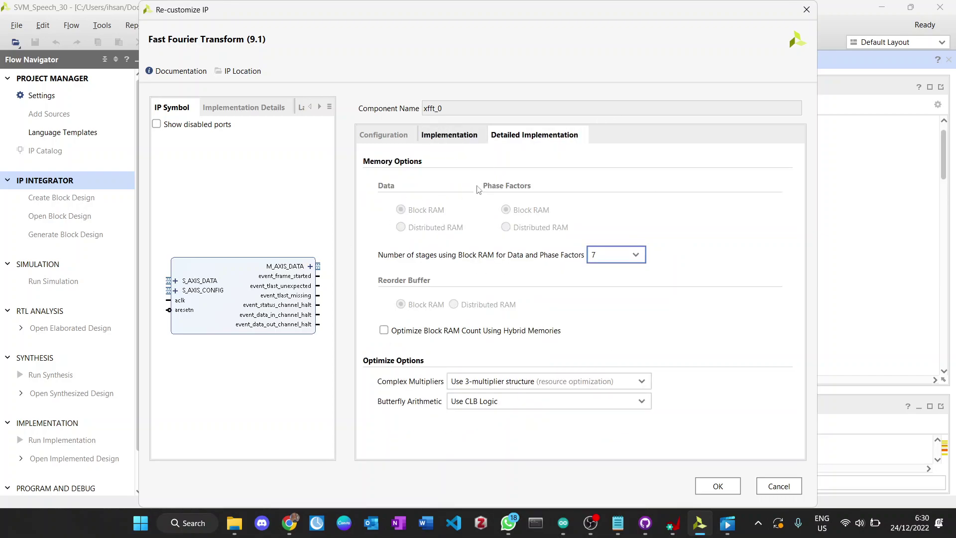
{"action": "left_click", "coordinate": [447, 137]}
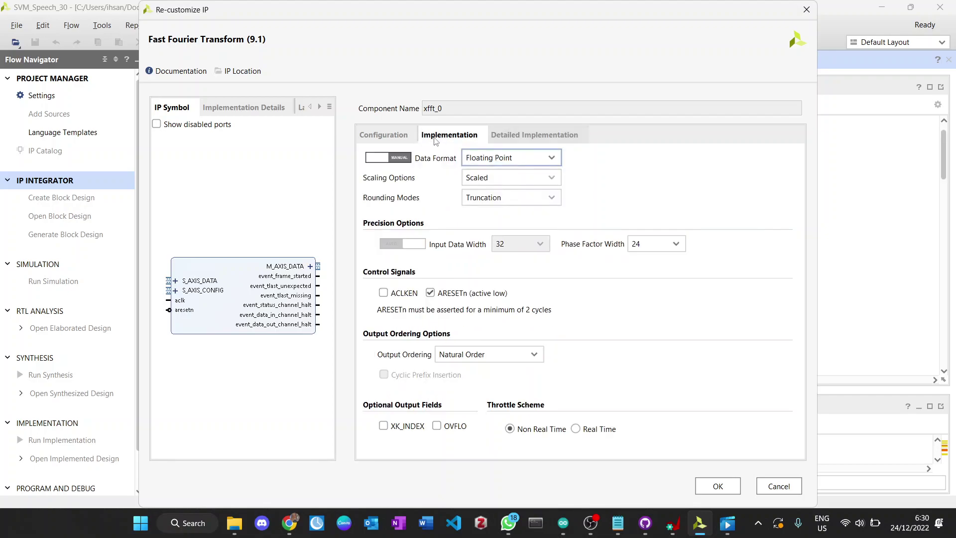
{"action": "left_click", "coordinate": [385, 141]}
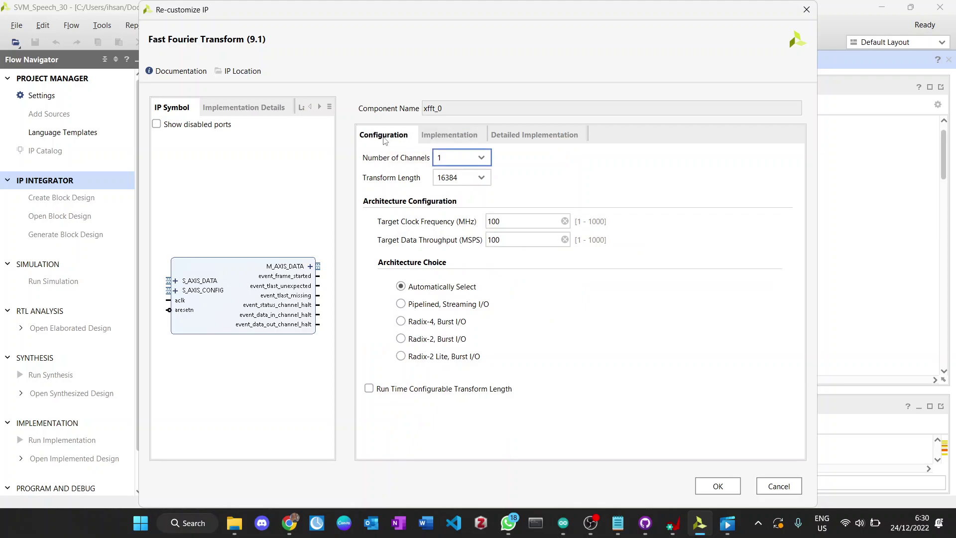
{"action": "left_click", "coordinate": [717, 486]}
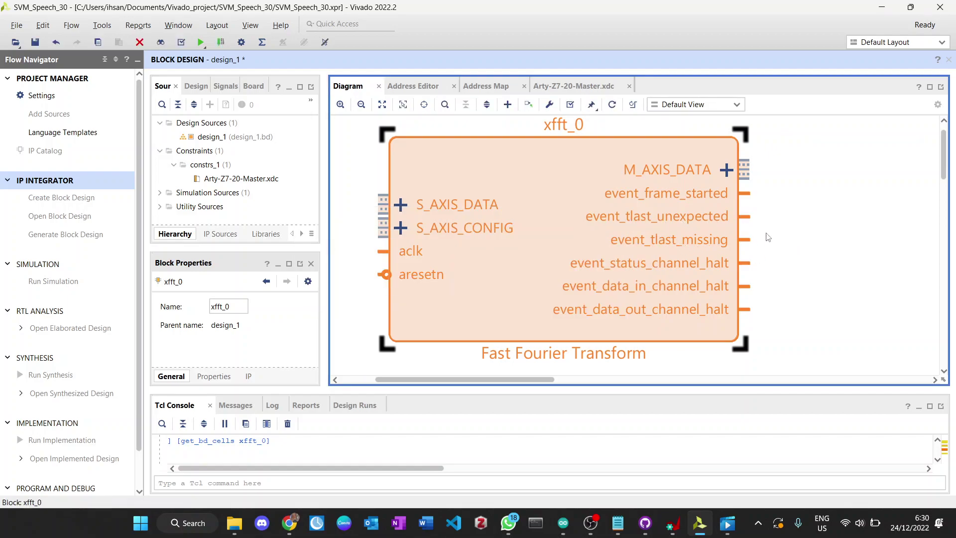
Search the IP list for dma and add an AXI Direct Memory Access block to the design.
{"action": "scroll", "coordinate": [770, 237], "scroll_direction": "down", "scroll_amount": 2}
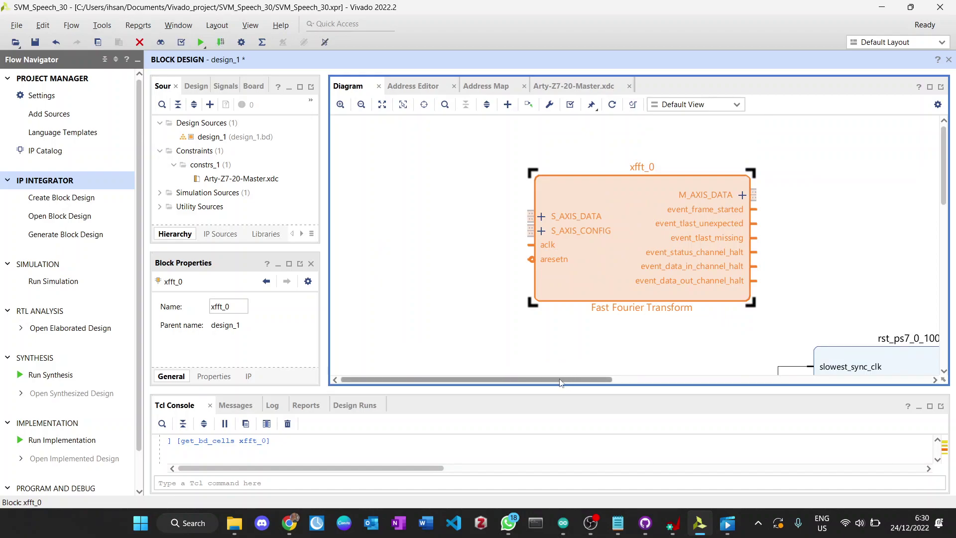
{"action": "scroll", "coordinate": [577, 380], "scroll_direction": "right", "scroll_amount": 3}
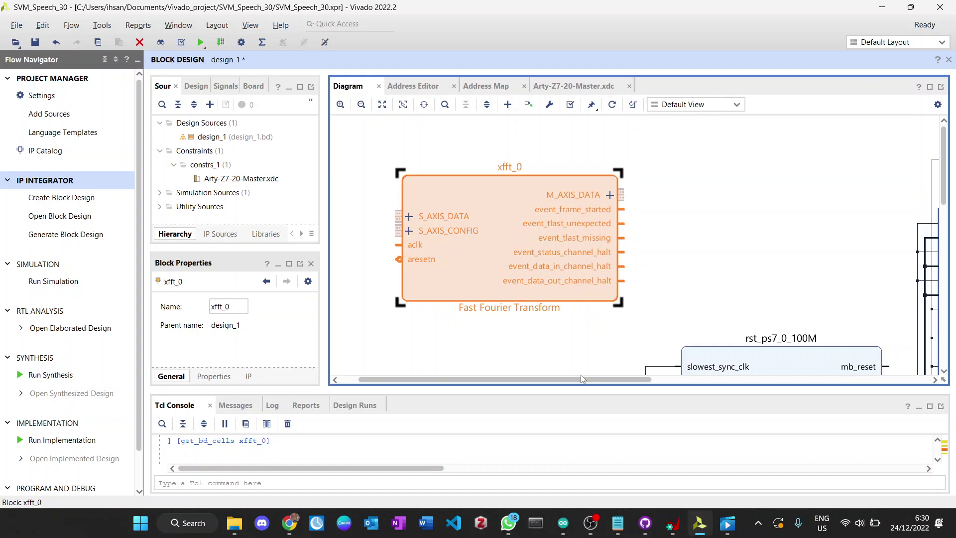
{"action": "left_click_drag", "start_coordinate": [570, 381], "coordinate": [571, 381]}
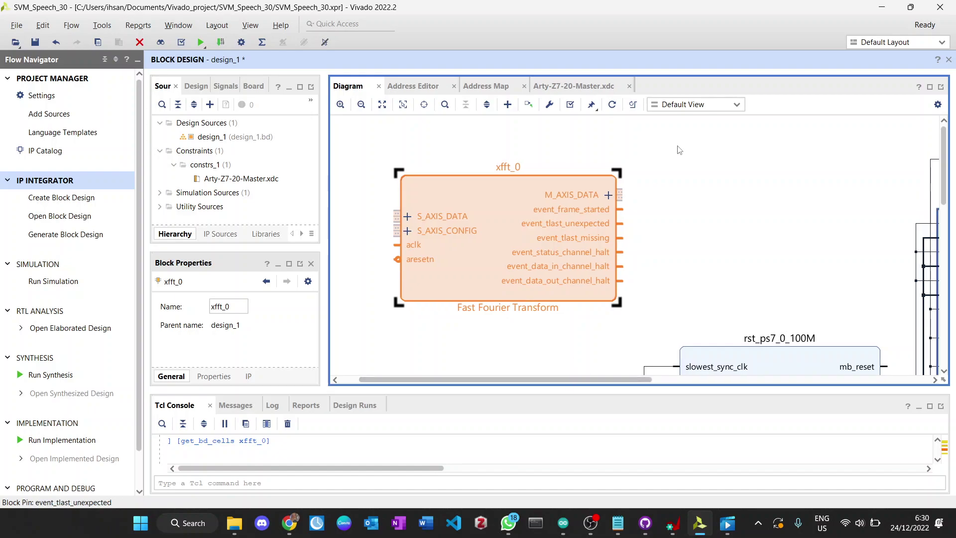
{"action": "left_click", "coordinate": [509, 106]}
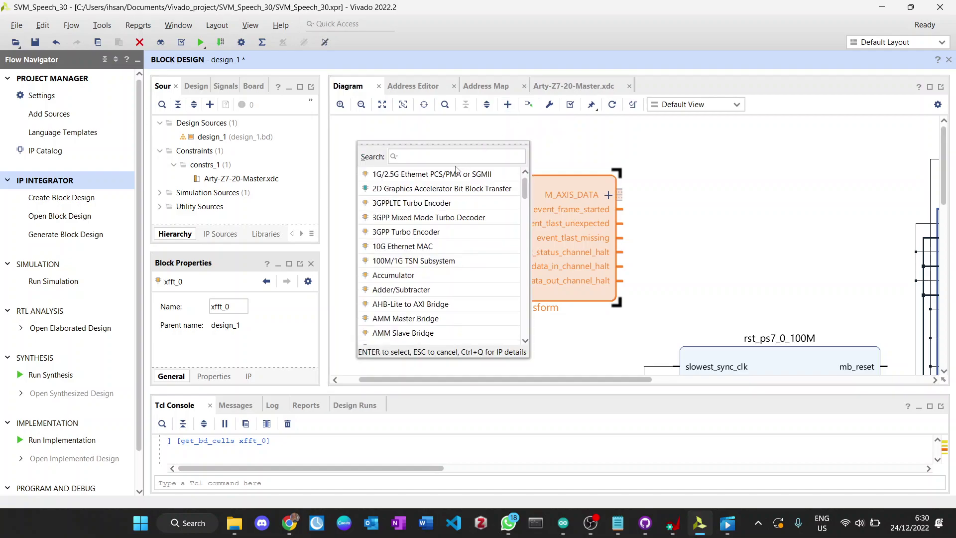
{"action": "type", "text": "dma"}
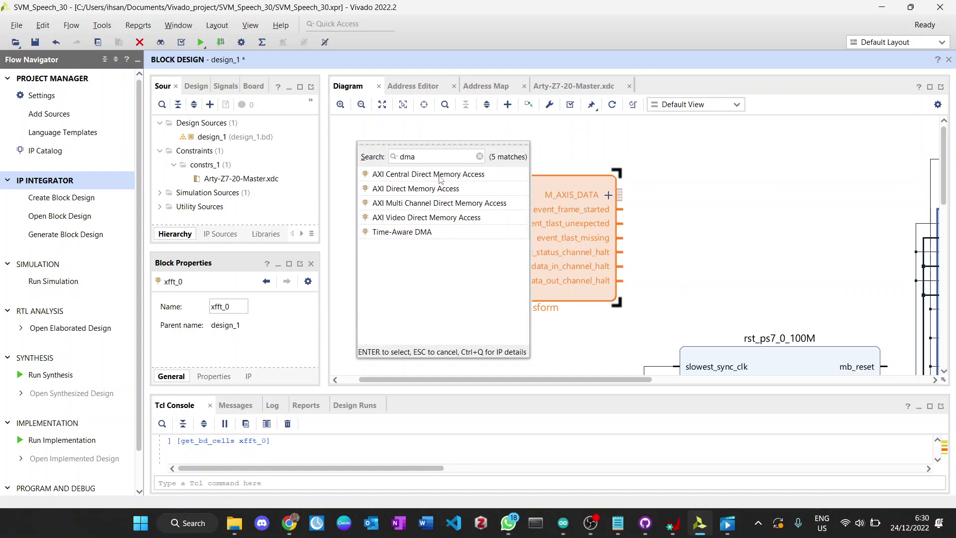
{"action": "double_click", "coordinate": [415, 195]}
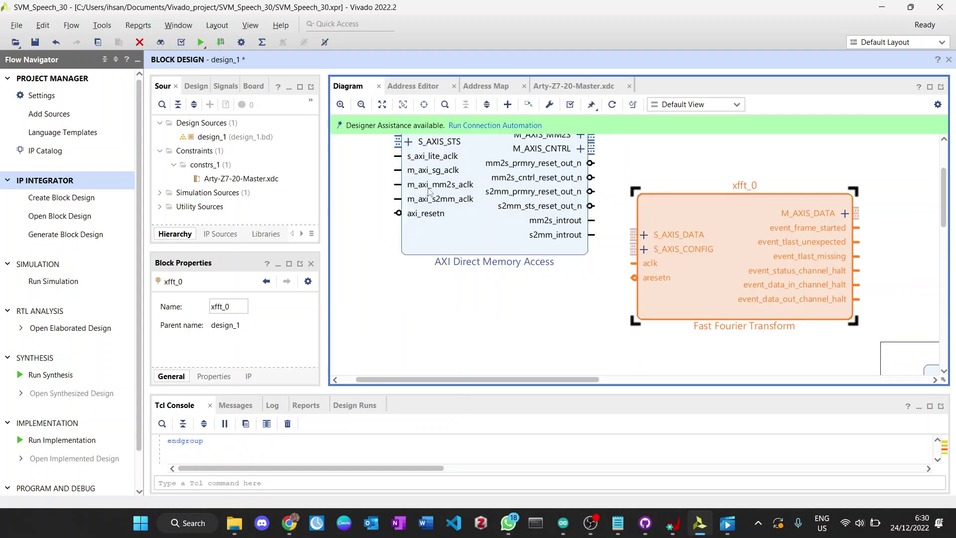
Open the AXI Direct Memory Access customization, disable the Scatter Gather Engine and set the buffer length register width to 20 bits.
{"action": "double_click", "coordinate": [485, 241]}
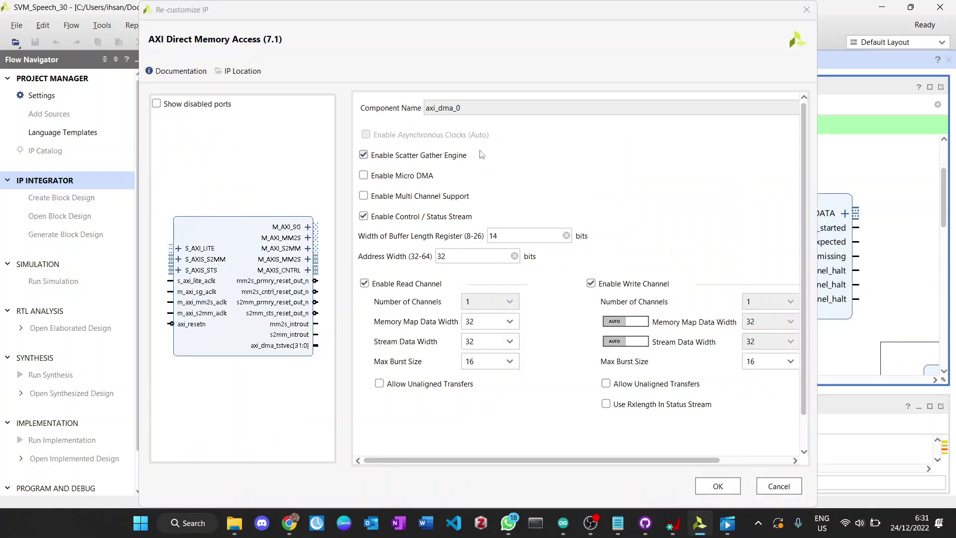
{"action": "left_click", "coordinate": [384, 159]}
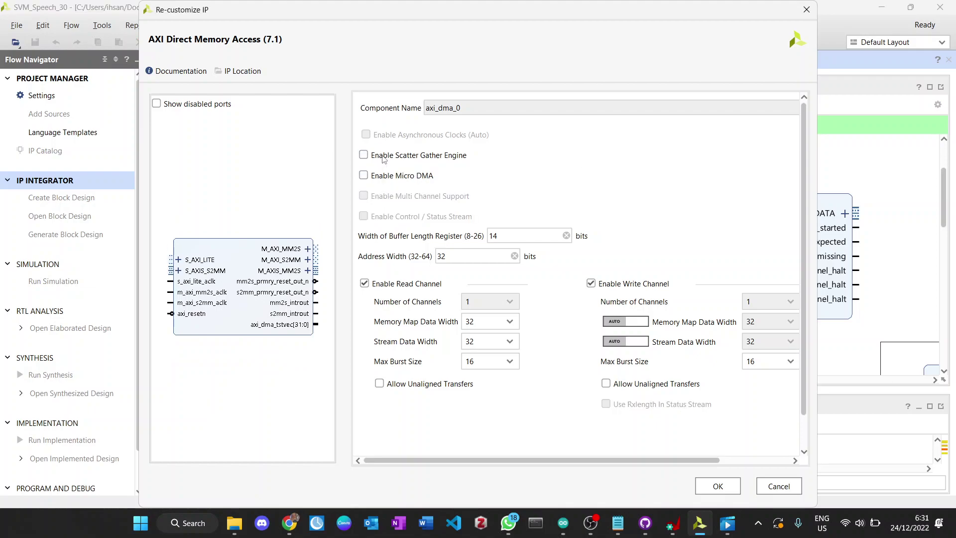
{"action": "double_click", "coordinate": [504, 233]}
{"action": "type", "text": "20"}
Set the DMA read channel's memory map data width to 64, stream data width to 64 and max burst size to 256.
{"action": "left_click", "coordinate": [515, 321]}
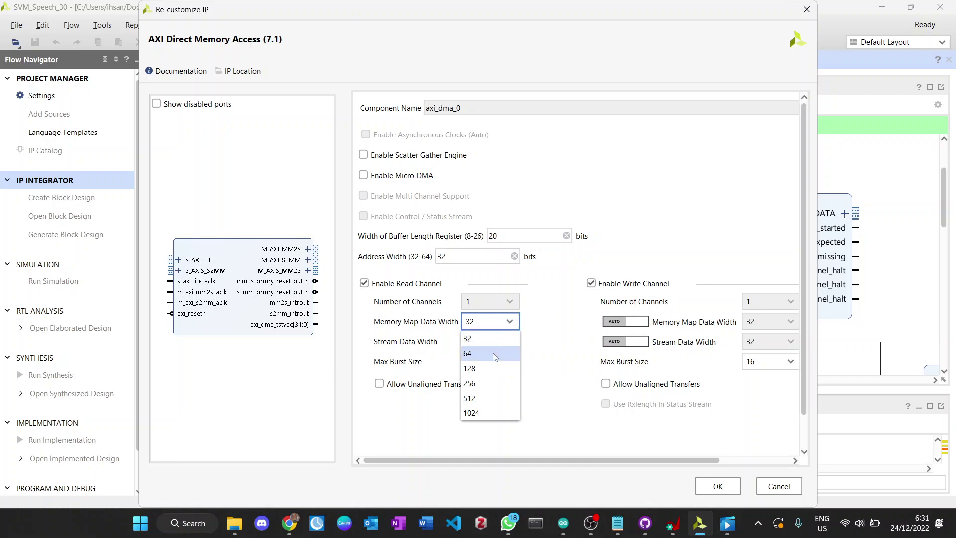
{"action": "left_click", "coordinate": [494, 354]}
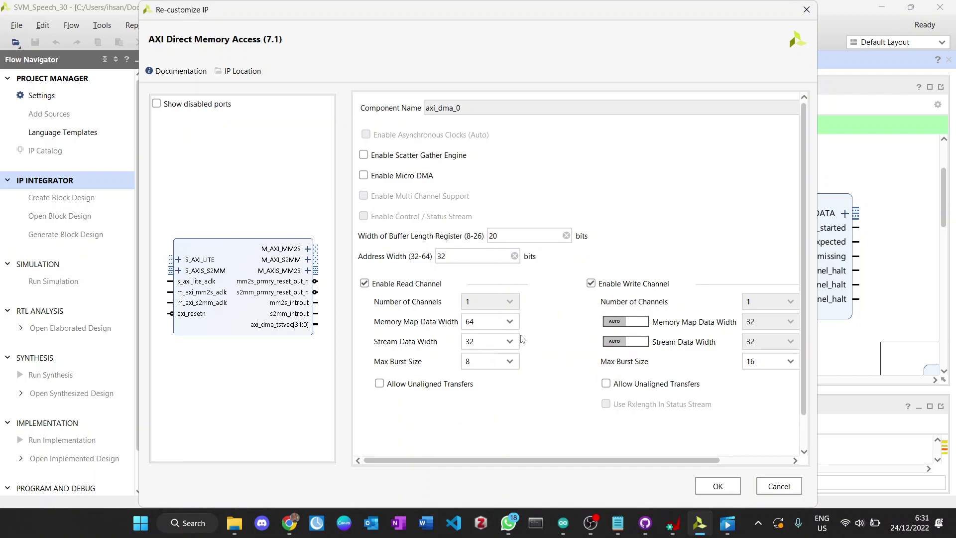
{"action": "left_click", "coordinate": [509, 341]}
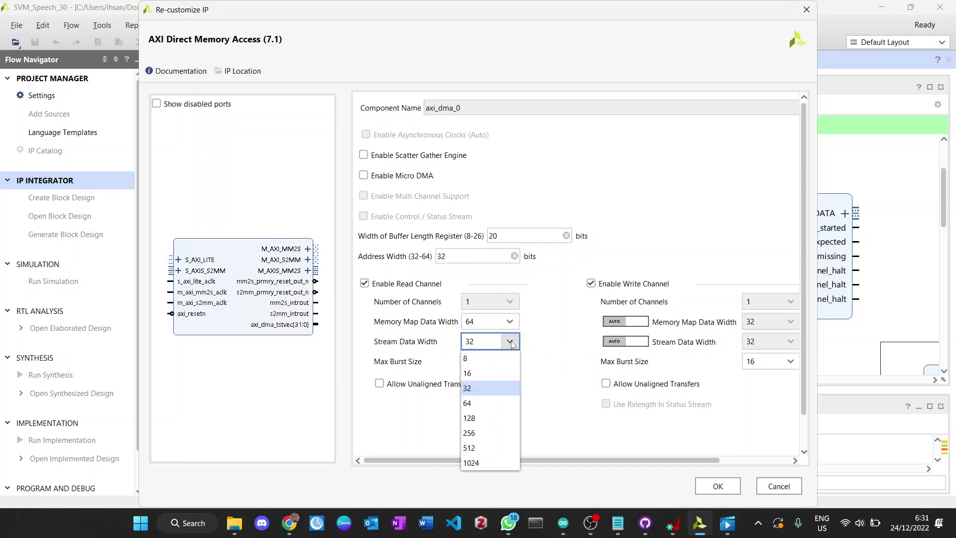
{"action": "left_click", "coordinate": [482, 404]}
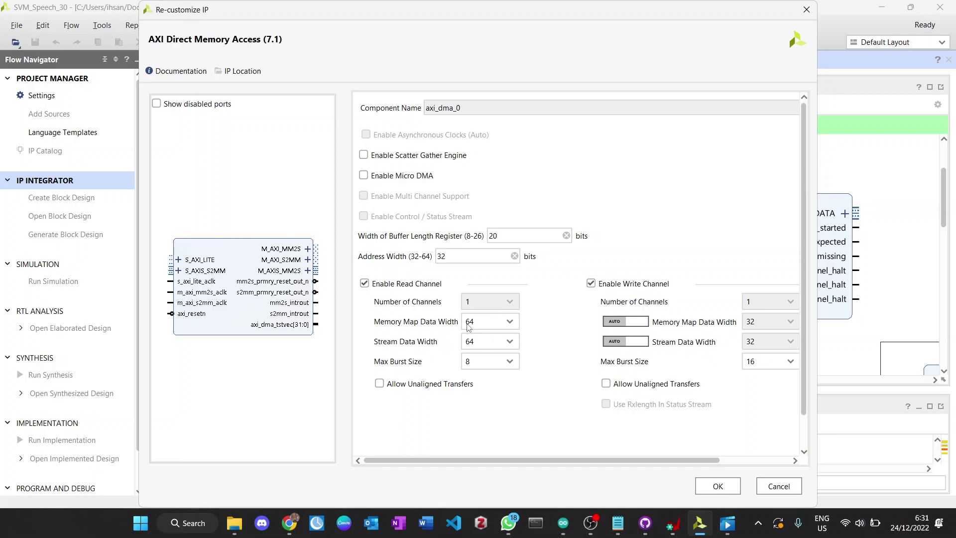
{"action": "left_click", "coordinate": [475, 361]}
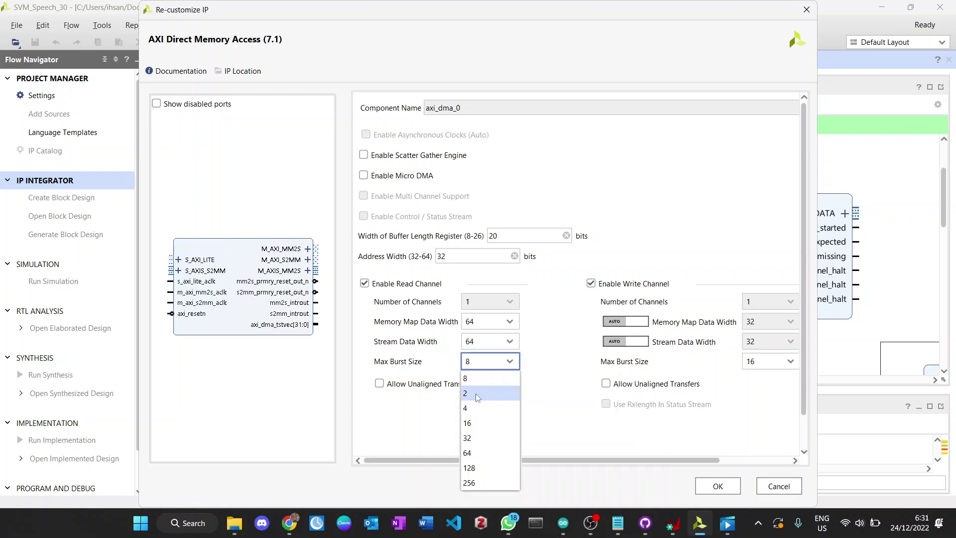
{"action": "left_click", "coordinate": [480, 482]}
Set the DMA write channel's max burst size to 256 and manually set its memory map and stream data widths to 64.
{"action": "left_click", "coordinate": [784, 362]}
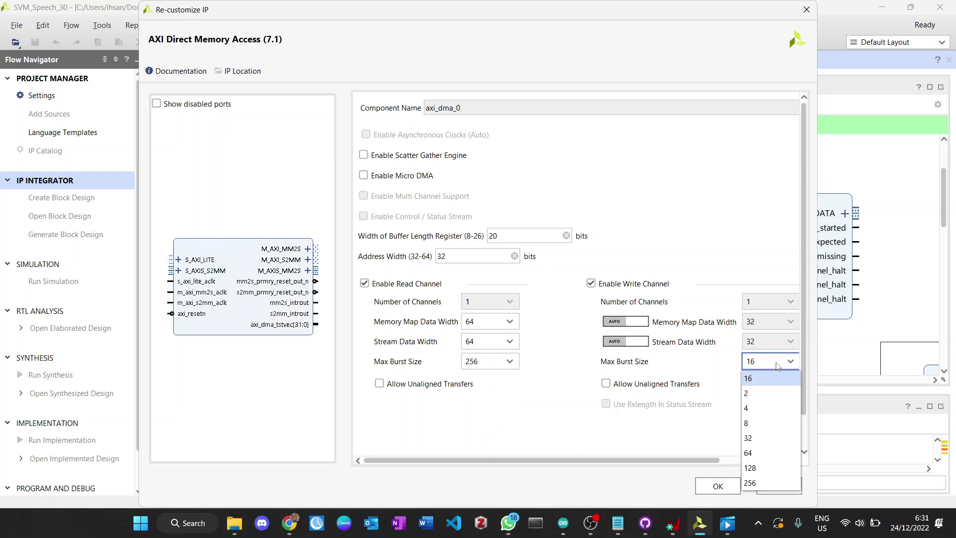
{"action": "left_click", "coordinate": [756, 481]}
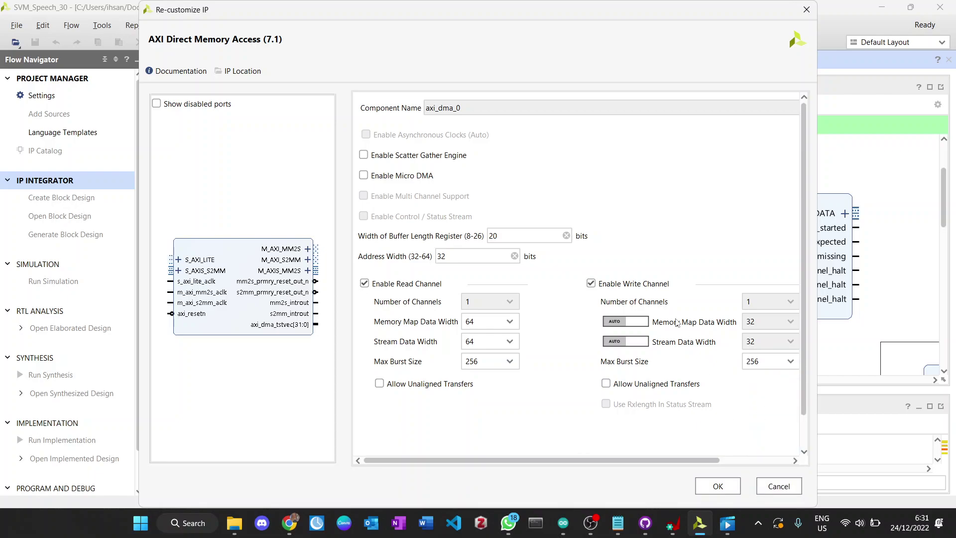
{"action": "left_click", "coordinate": [639, 323]}
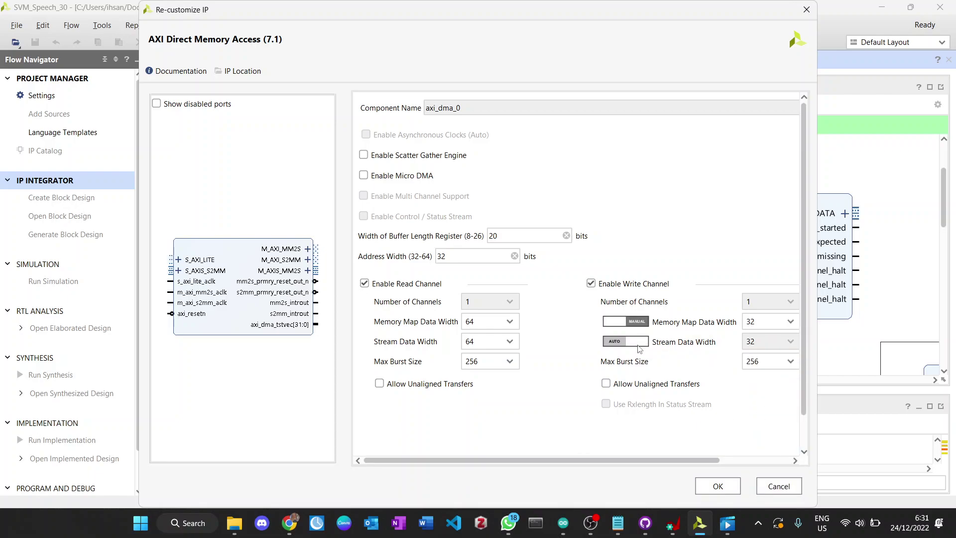
{"action": "left_click", "coordinate": [638, 343]}
{"action": "left_click", "coordinate": [789, 321]}
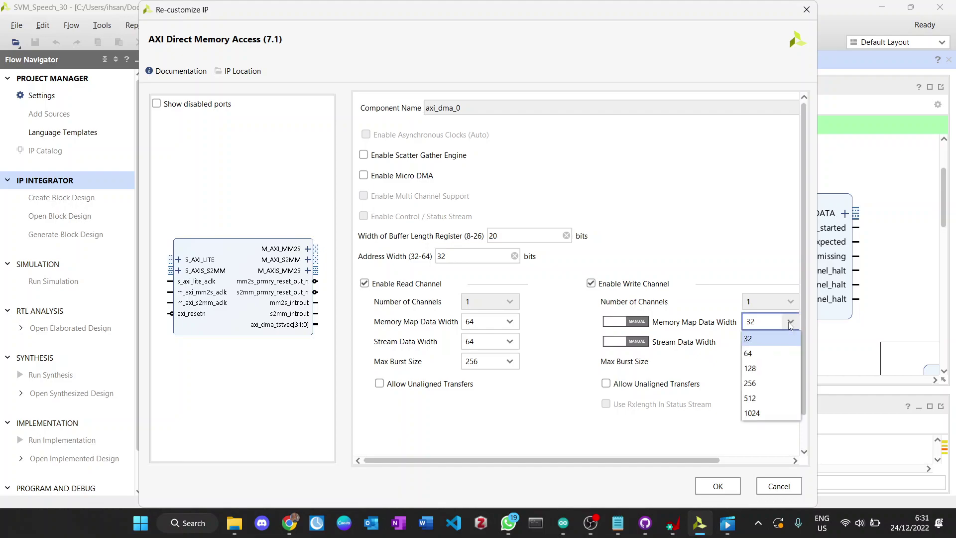
{"action": "left_click", "coordinate": [770, 351]}
{"action": "left_click", "coordinate": [786, 349]}
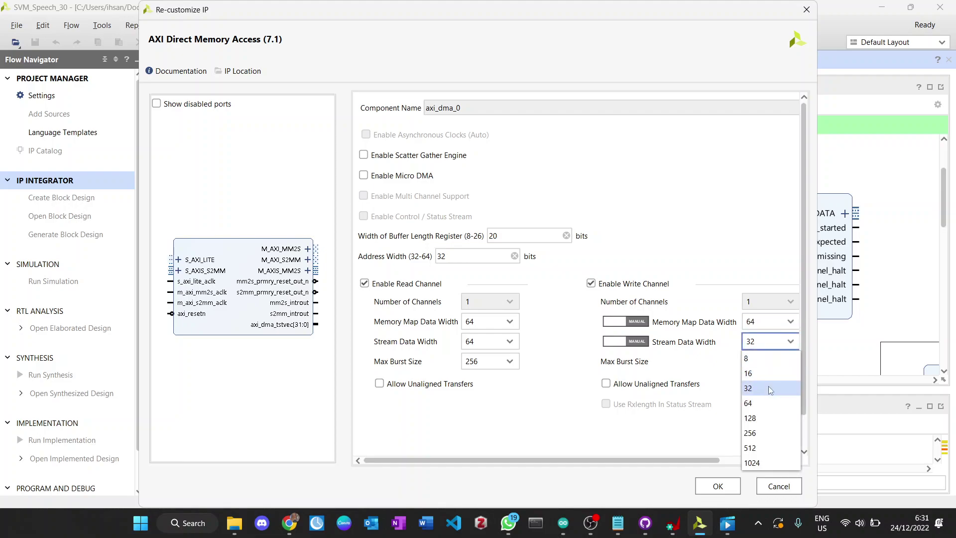
{"action": "left_click", "coordinate": [769, 403]}
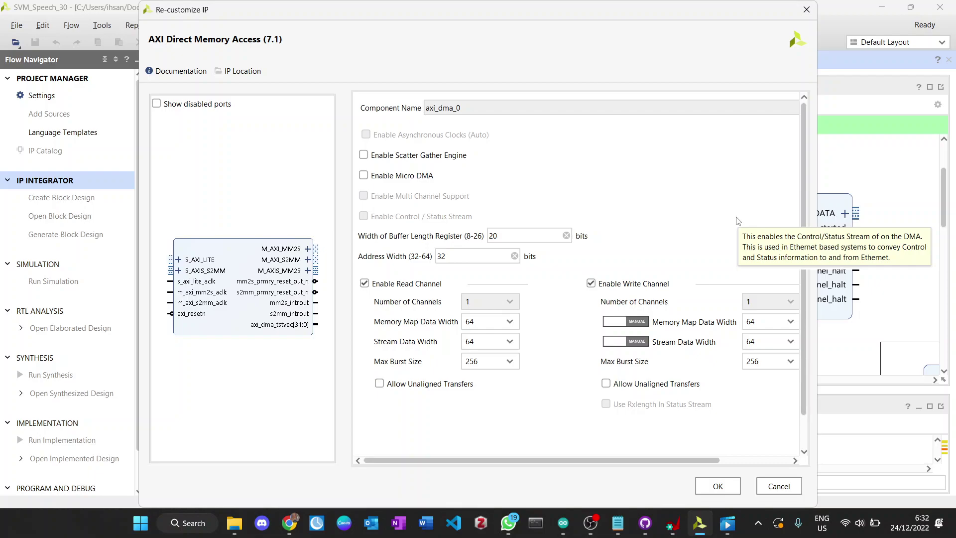
Allow unaligned transfers on both the read and write channels and apply the customization to axi_dma_0.
{"action": "left_click", "coordinate": [380, 383]}
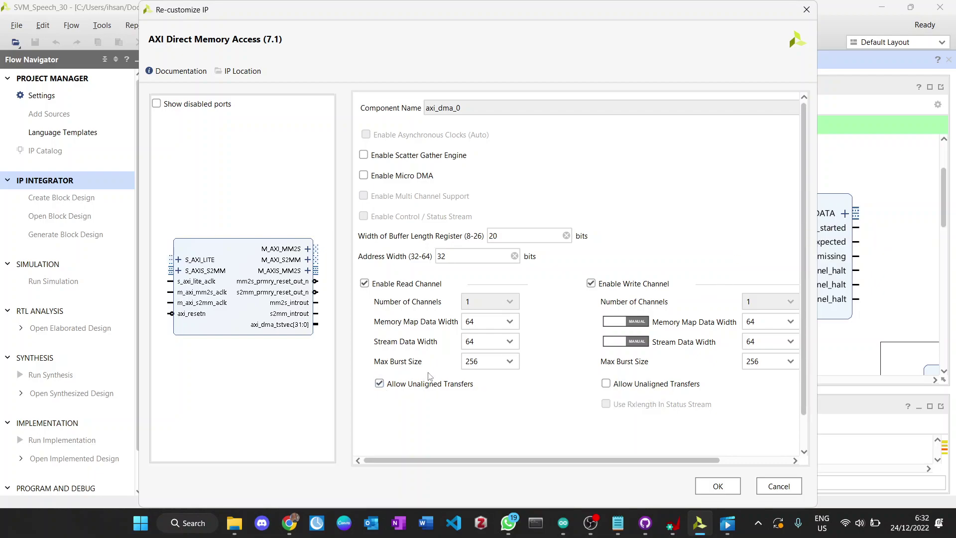
{"action": "left_click", "coordinate": [631, 387]}
{"action": "left_click", "coordinate": [718, 486]}
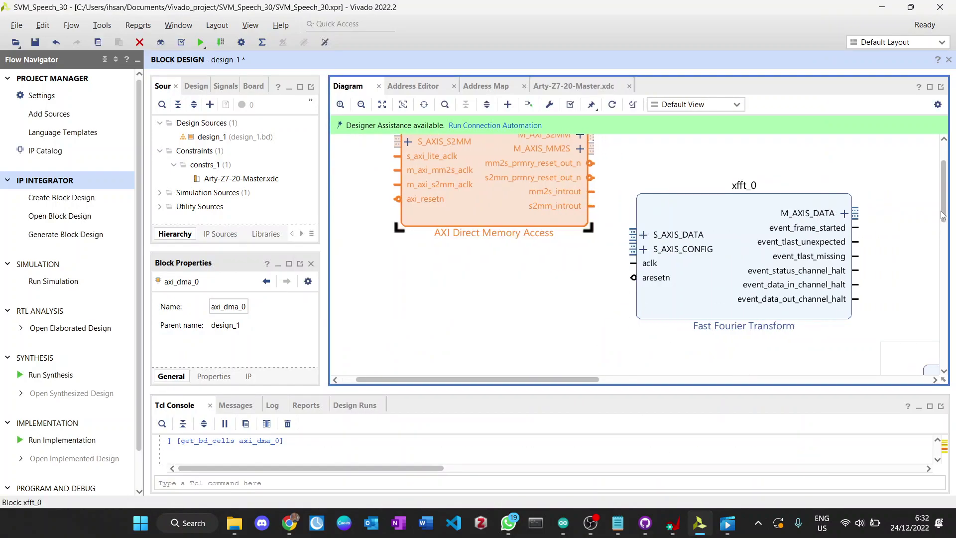
Connect the DMA's M_AXIS_MM2S to the FFT's S_AXIS_DATA, and the FFT's M_AXIS_DATA to the DMA's S_AXIS_S2MM.
{"action": "scroll", "coordinate": [768, 180], "scroll_direction": "up", "scroll_amount": 2}
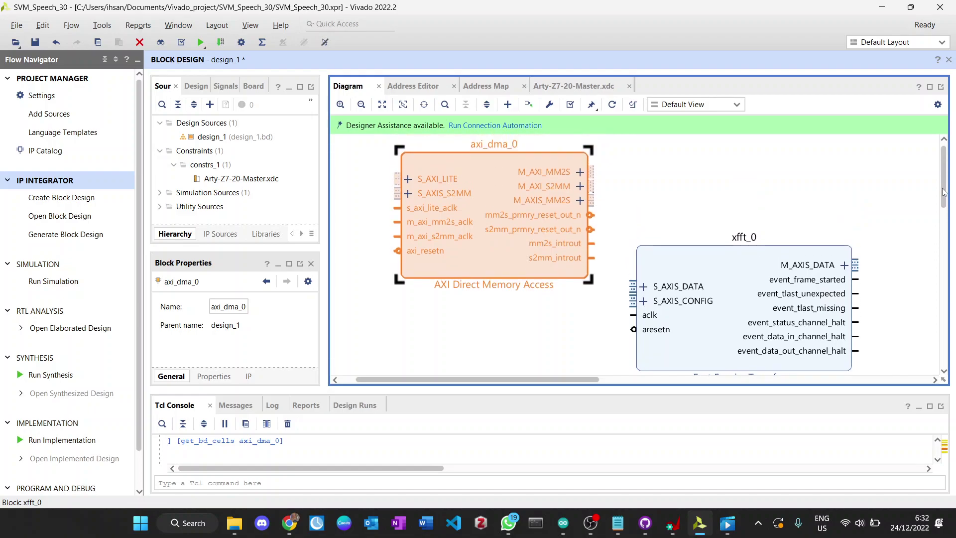
{"action": "left_click", "coordinate": [768, 181]}
{"action": "left_click_drag", "start_coordinate": [635, 285], "coordinate": [591, 206]}
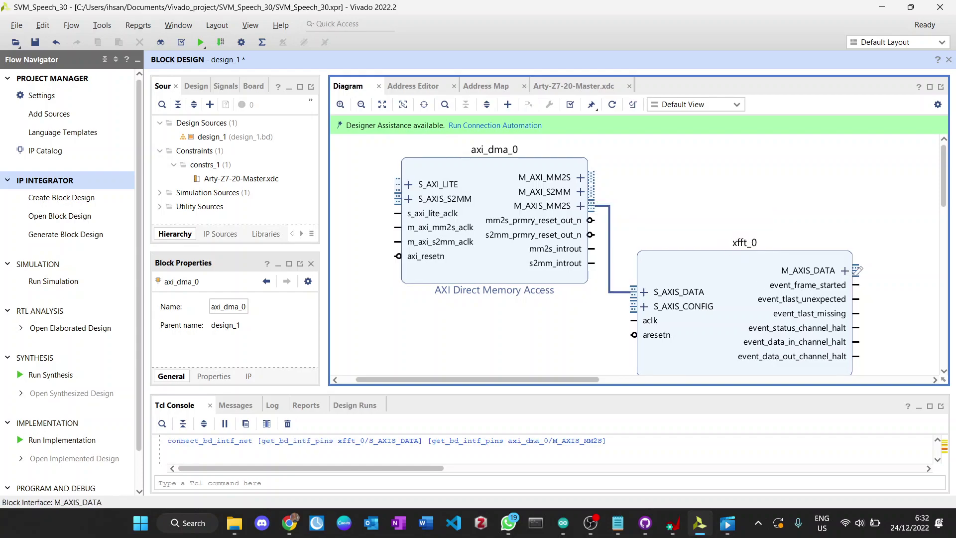
{"action": "left_click_drag", "start_coordinate": [857, 270], "coordinate": [687, 153]}
Move the axi_dma_0 block farther from the FFT block and expand xfft_0's S_AXIS_CONFIG interface to its individual pins.
{"action": "scroll", "coordinate": [884, 187], "scroll_direction": "down", "scroll_amount": 3}
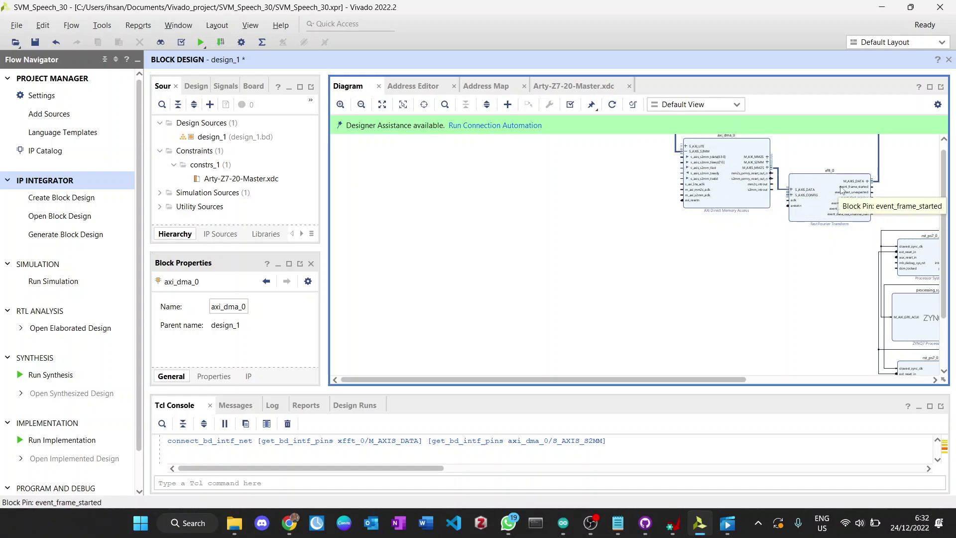
{"action": "scroll", "coordinate": [842, 190], "scroll_direction": "up", "scroll_amount": 2}
{"action": "left_click_drag", "start_coordinate": [584, 209], "coordinate": [393, 227]}
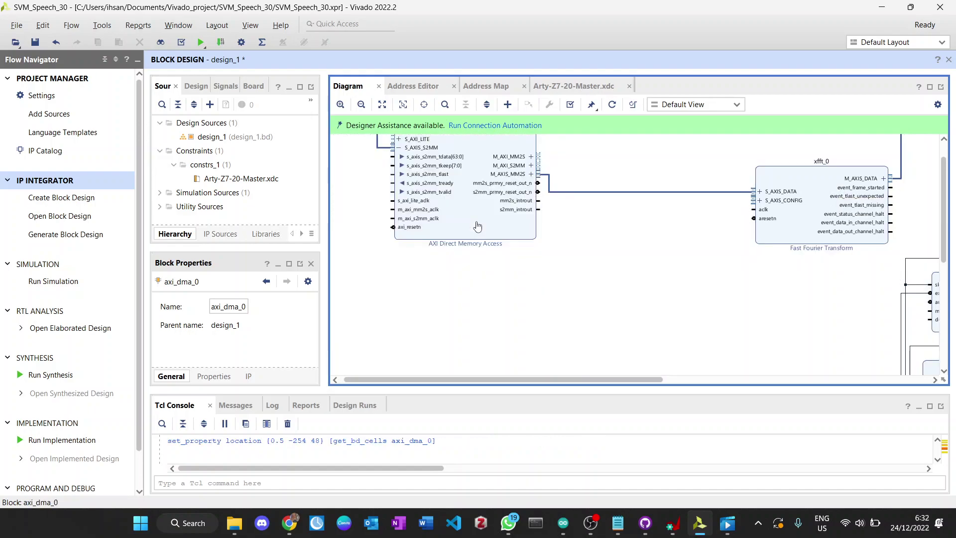
{"action": "scroll", "coordinate": [783, 186], "scroll_direction": "up", "scroll_amount": 2}
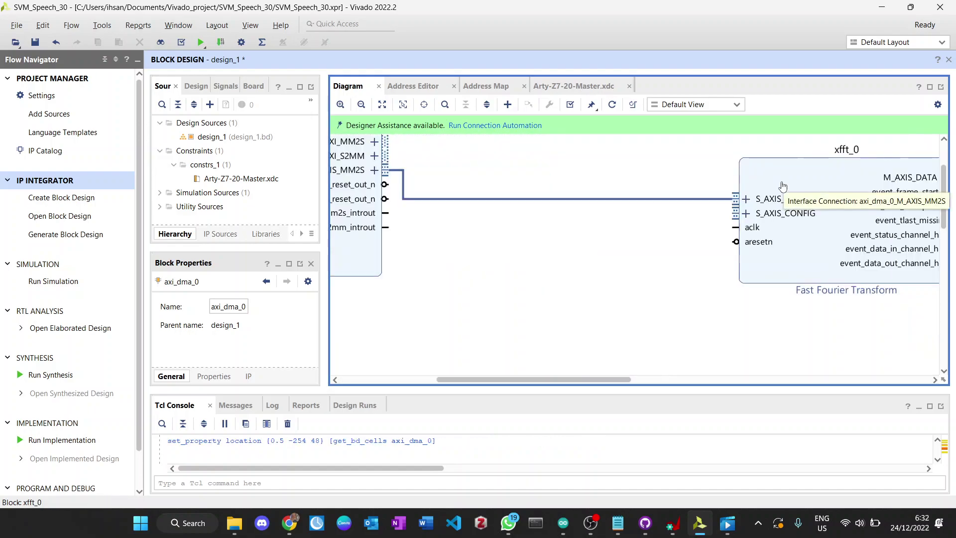
{"action": "left_click", "coordinate": [747, 212]}
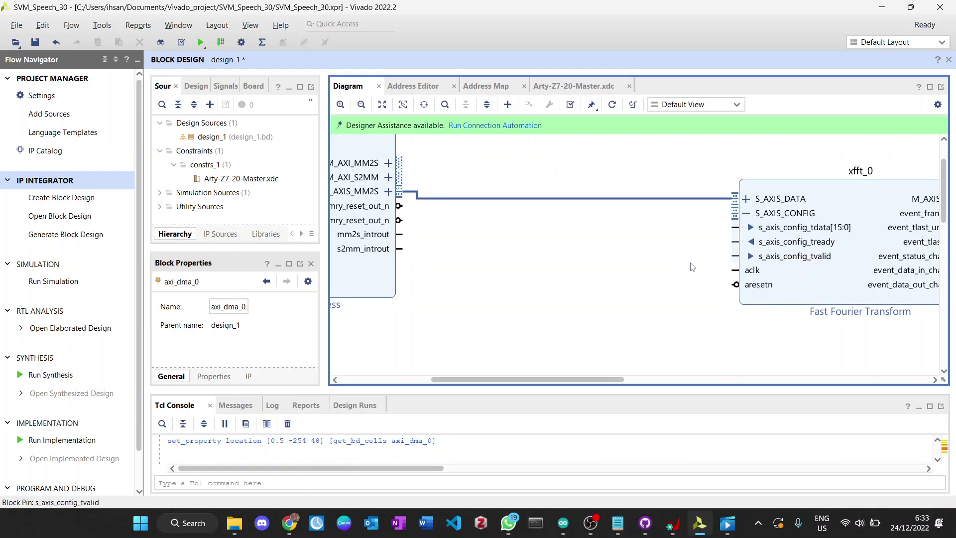
Search the IP list for const, add a Constant block and place it between the DMA and FFT blocks.
{"action": "left_click", "coordinate": [508, 106]}
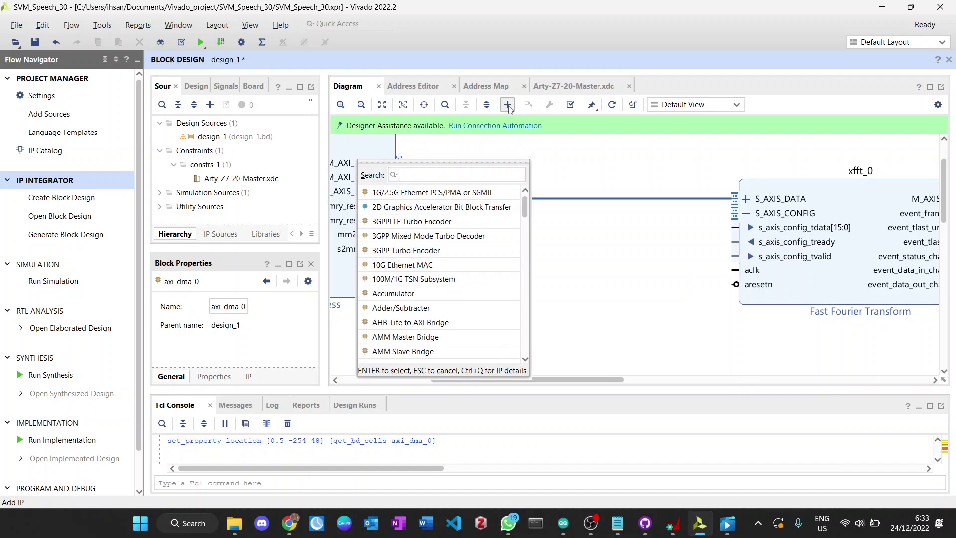
{"action": "type", "text": "const"}
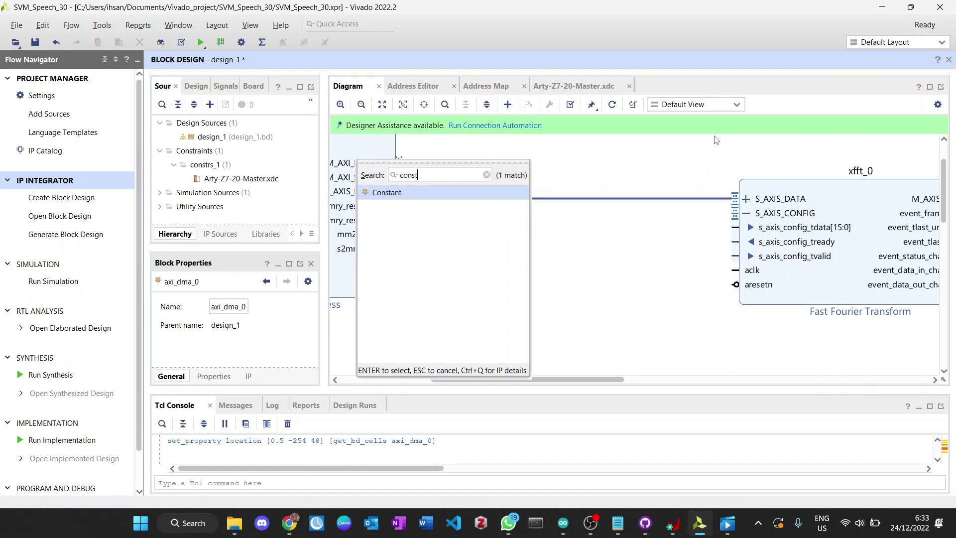
{"action": "key", "text": "Return"}
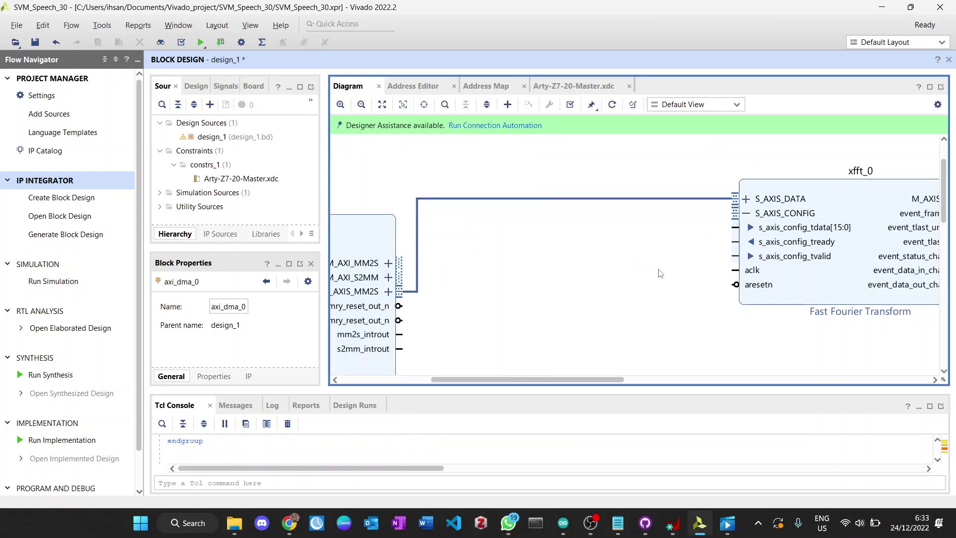
{"action": "scroll", "coordinate": [659, 273], "scroll_direction": "down", "scroll_amount": 2}
{"action": "left_click_drag", "start_coordinate": [417, 209], "coordinate": [607, 266]}
Set the Constant block's Const Width to 16 and connect its dout output to the FFT's s_axis_config_tdata pin.
{"action": "left_click", "coordinate": [614, 263]}
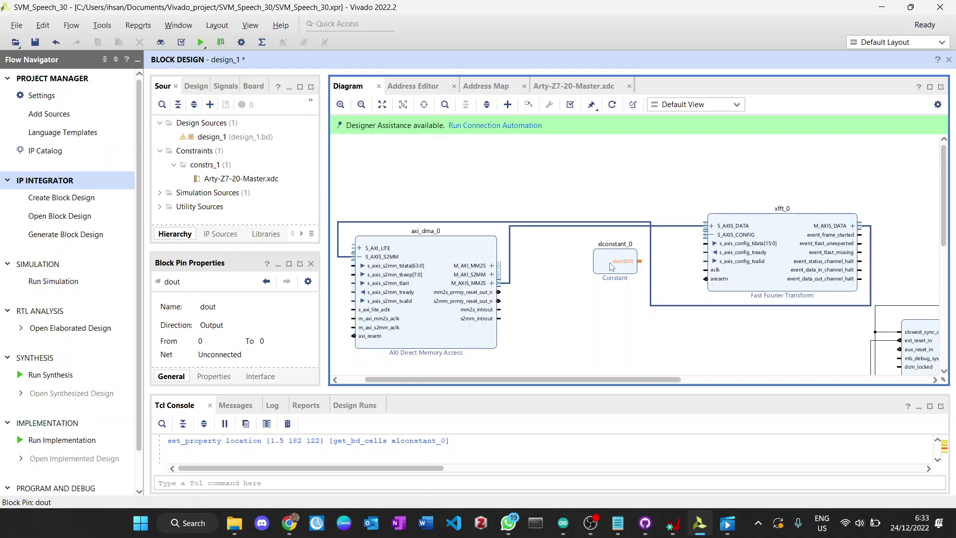
{"action": "left_click", "coordinate": [603, 271]}
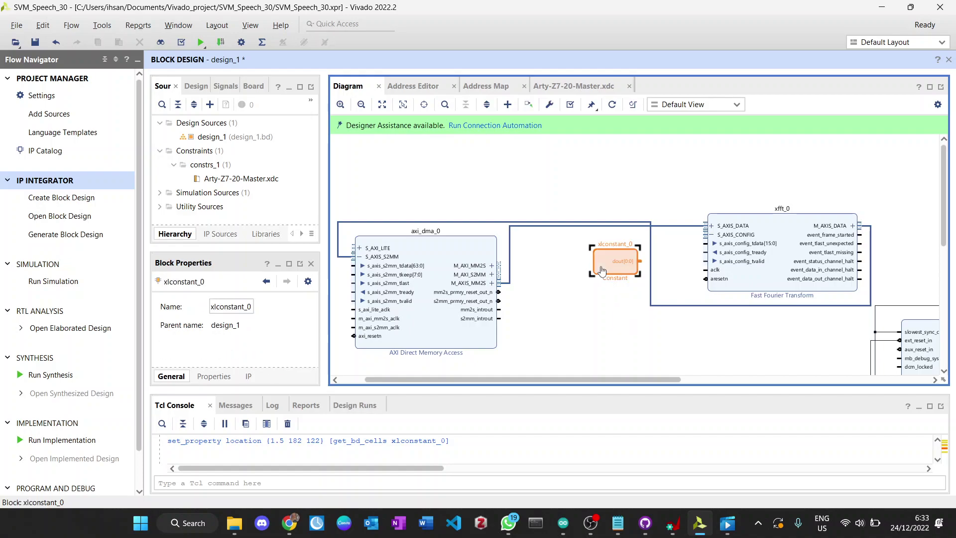
{"action": "double_click", "coordinate": [603, 270]}
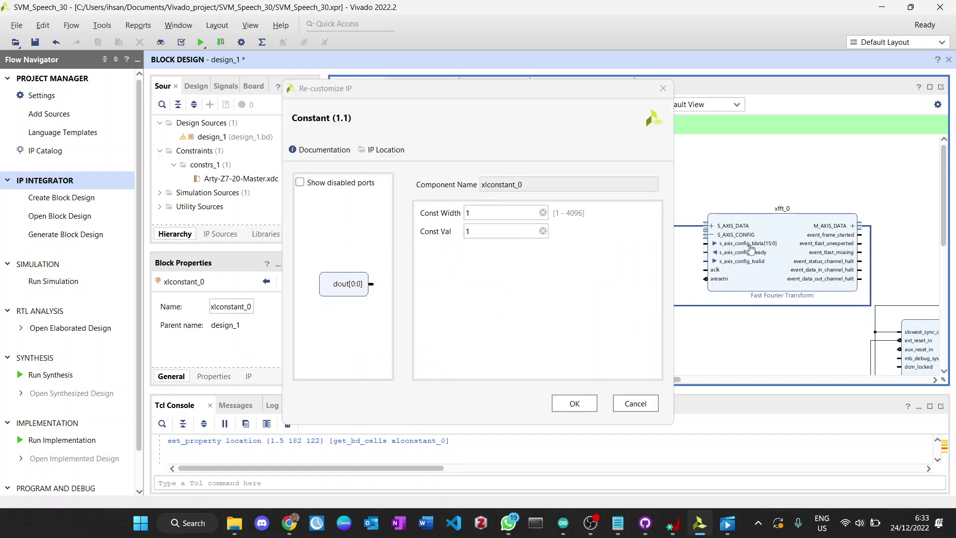
{"action": "left_click", "coordinate": [522, 213]}
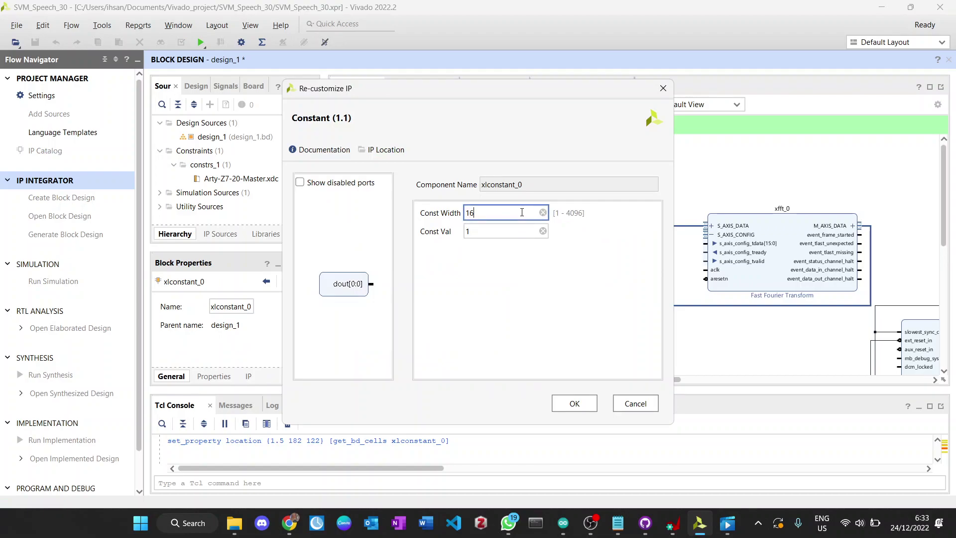
{"action": "type", "text": "6"}
{"action": "left_click", "coordinate": [574, 403]}
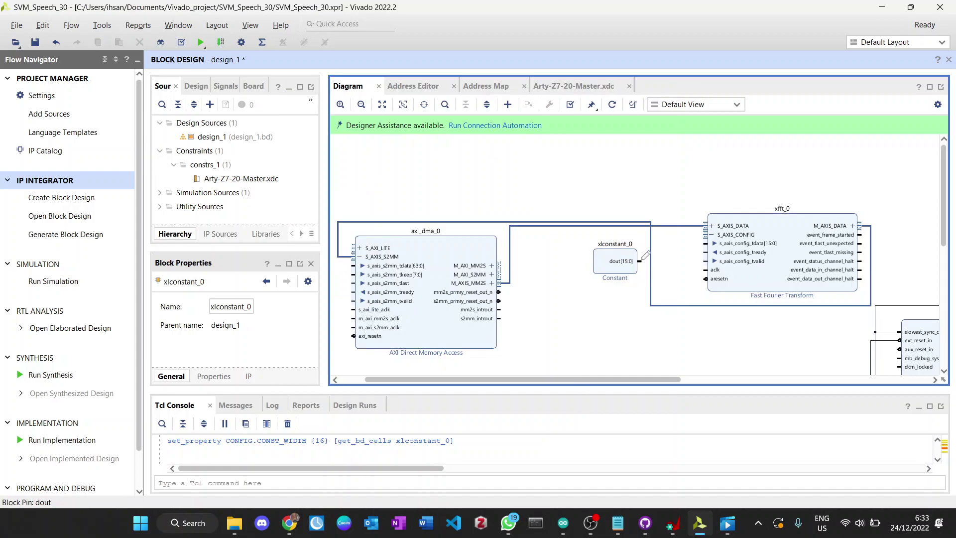
{"action": "left_click_drag", "start_coordinate": [647, 258], "coordinate": [706, 244]}
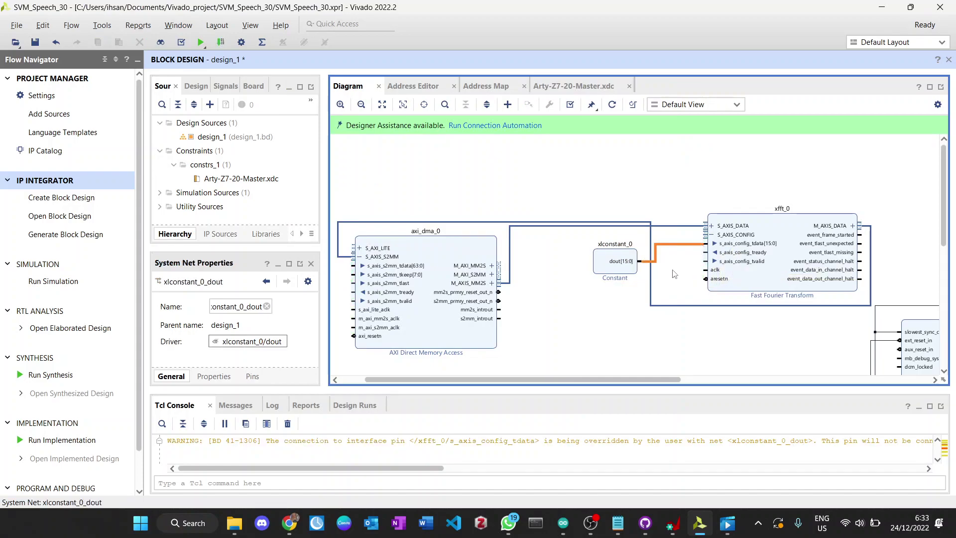
Add a second Constant block below the first and connect its dout output to the FFT's s_axis_config_tvalid pin.
{"action": "left_click", "coordinate": [508, 104]}
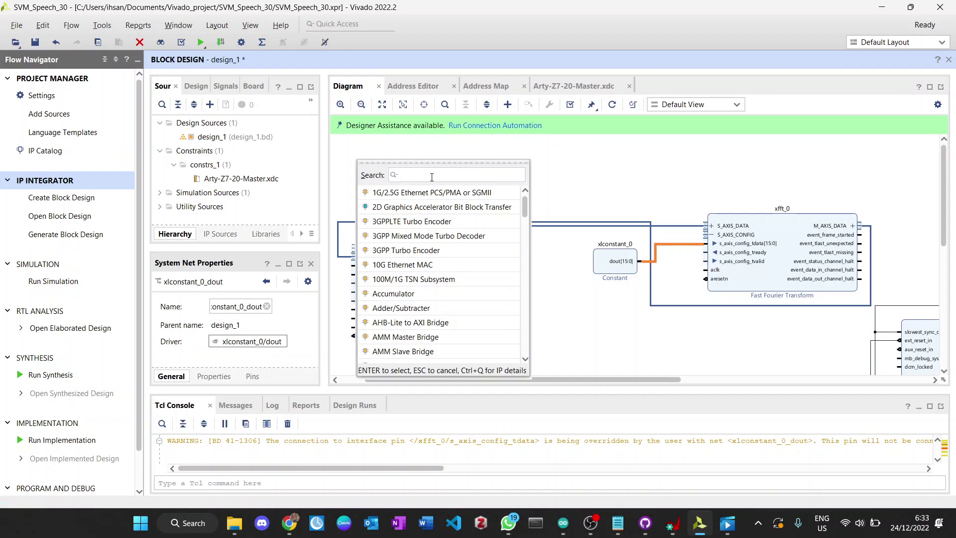
{"action": "type", "text": "cons"}
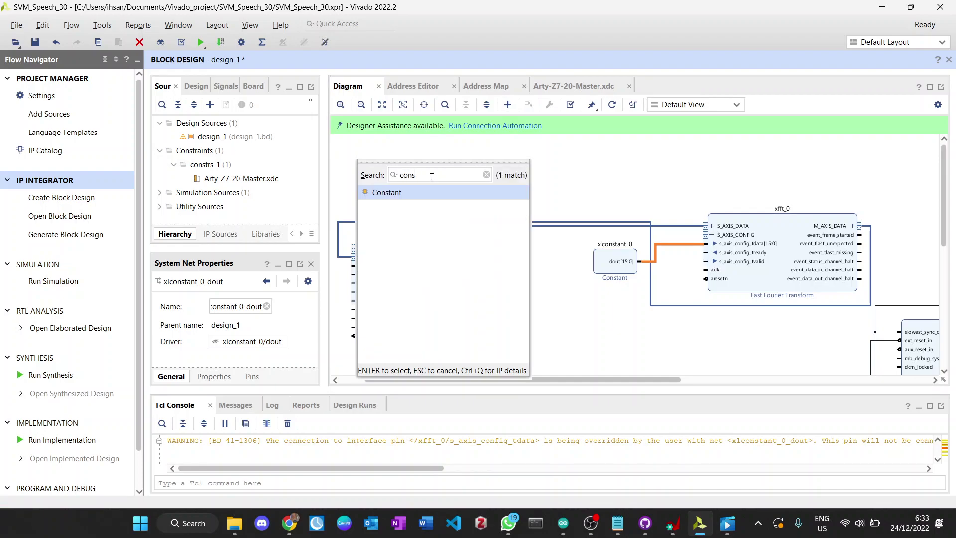
{"action": "double_click", "coordinate": [389, 192]}
{"action": "left_click_drag", "start_coordinate": [413, 169], "coordinate": [702, 260]}
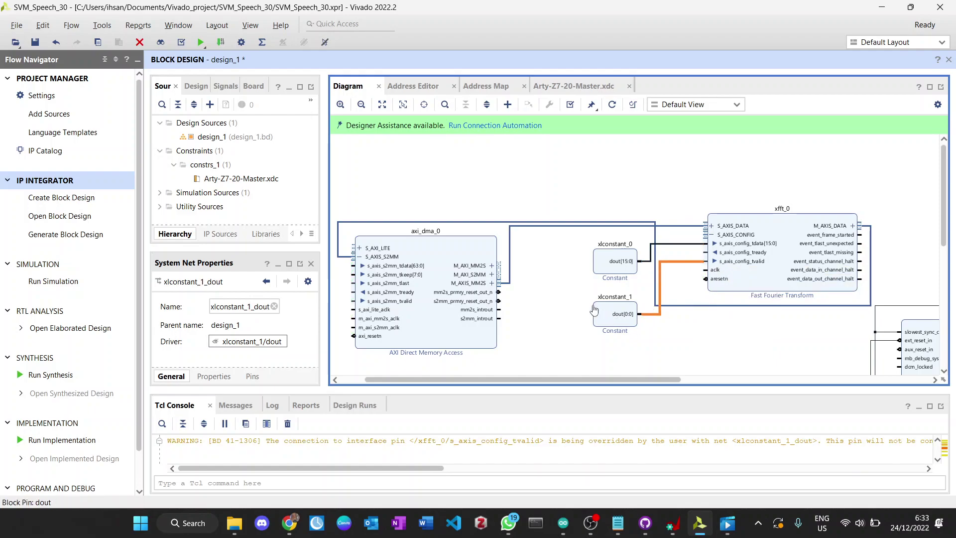
{"action": "scroll", "coordinate": [535, 285], "scroll_direction": "down", "scroll_amount": 2}
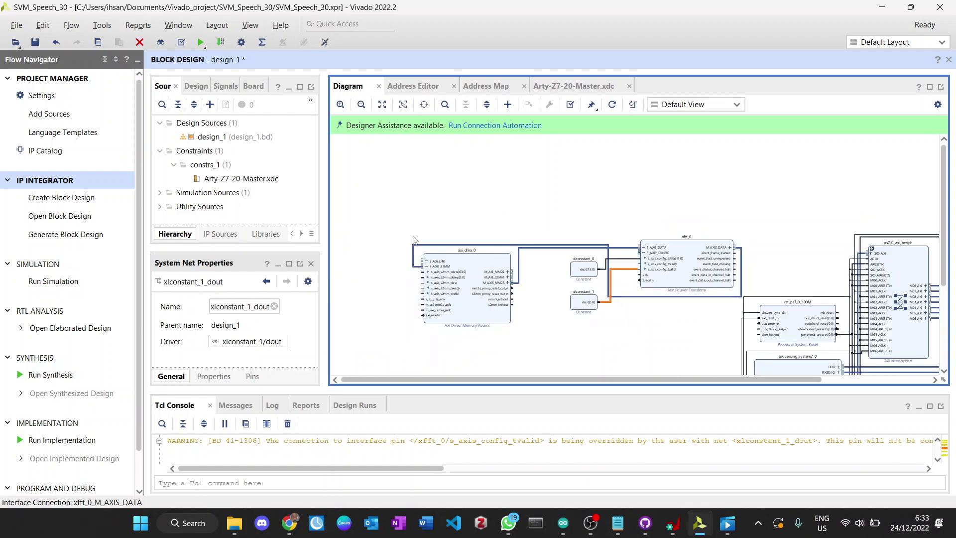
{"action": "left_click", "coordinate": [491, 125]}
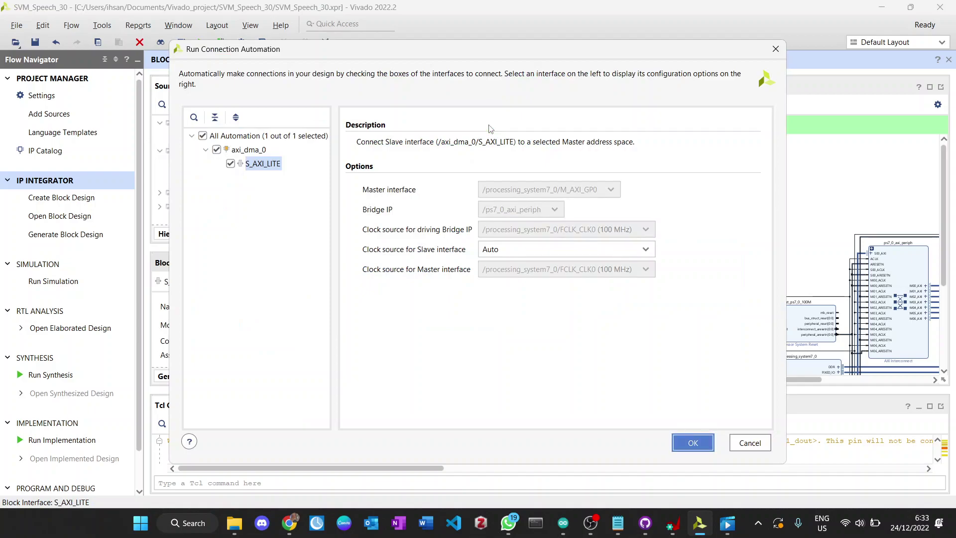
{"action": "left_click", "coordinate": [735, 442]}
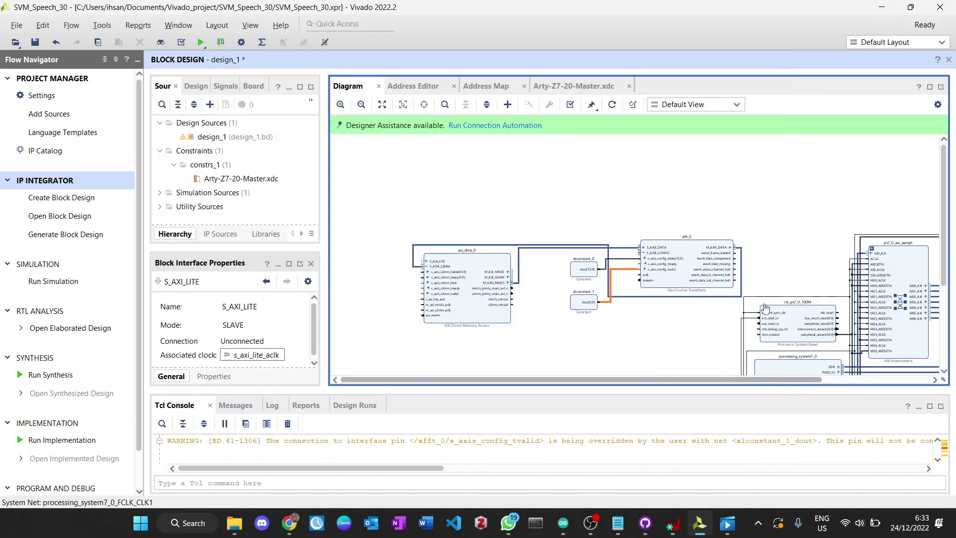
Enable the S AXI HP0 interface in the ZYNQ7 Processing System's PS-PL configuration and dismiss the critical messages.
{"action": "scroll", "coordinate": [755, 325], "scroll_direction": "down", "scroll_amount": 4}
{"action": "scroll", "coordinate": [755, 324], "scroll_direction": "up", "scroll_amount": 4}
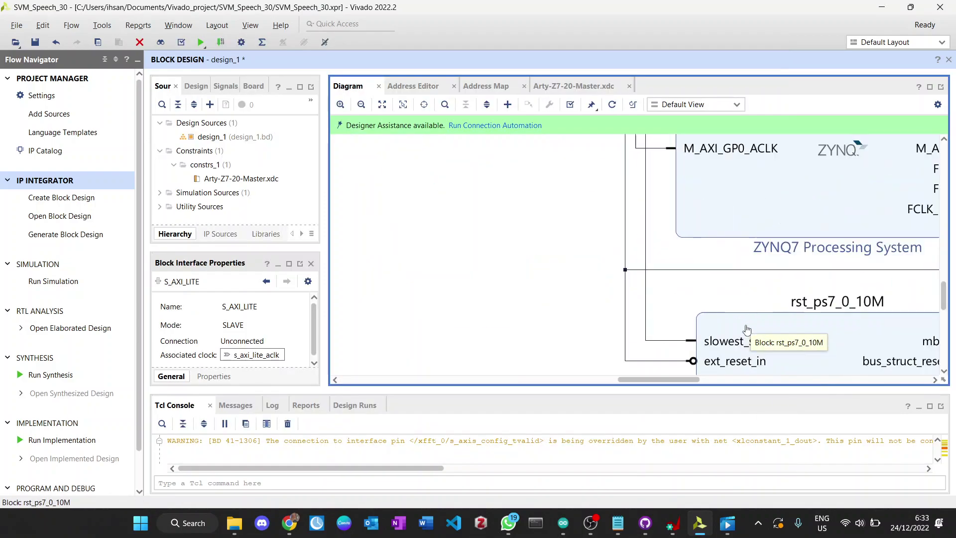
{"action": "scroll", "coordinate": [821, 194], "scroll_direction": "down", "scroll_amount": 1}
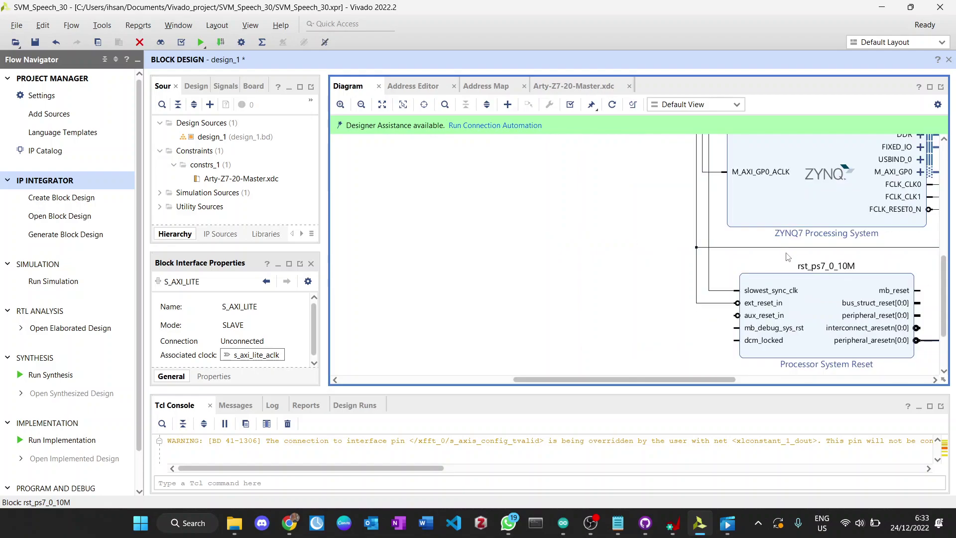
{"action": "double_click", "coordinate": [817, 203]}
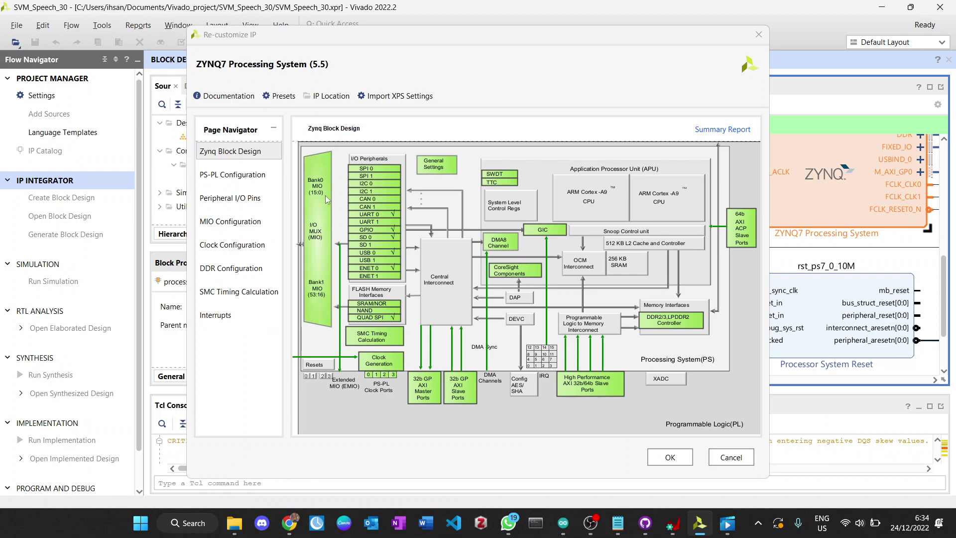
{"action": "left_click", "coordinate": [222, 199]}
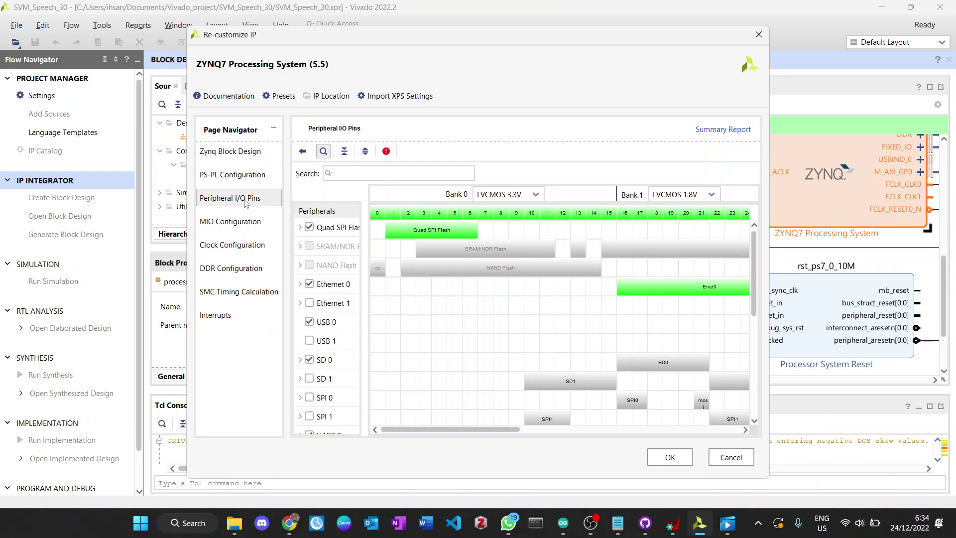
{"action": "left_click", "coordinate": [236, 175]}
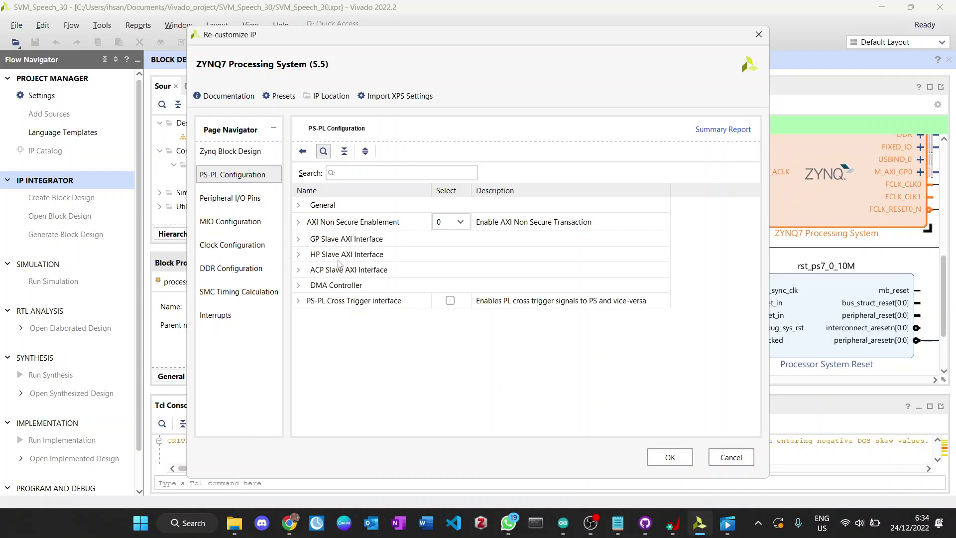
{"action": "left_click", "coordinate": [298, 255]}
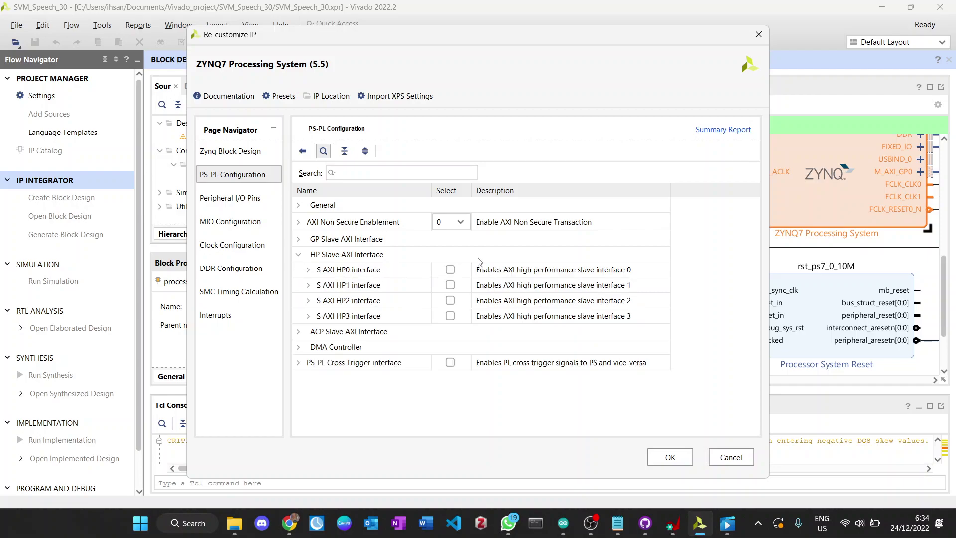
{"action": "left_click", "coordinate": [451, 275]}
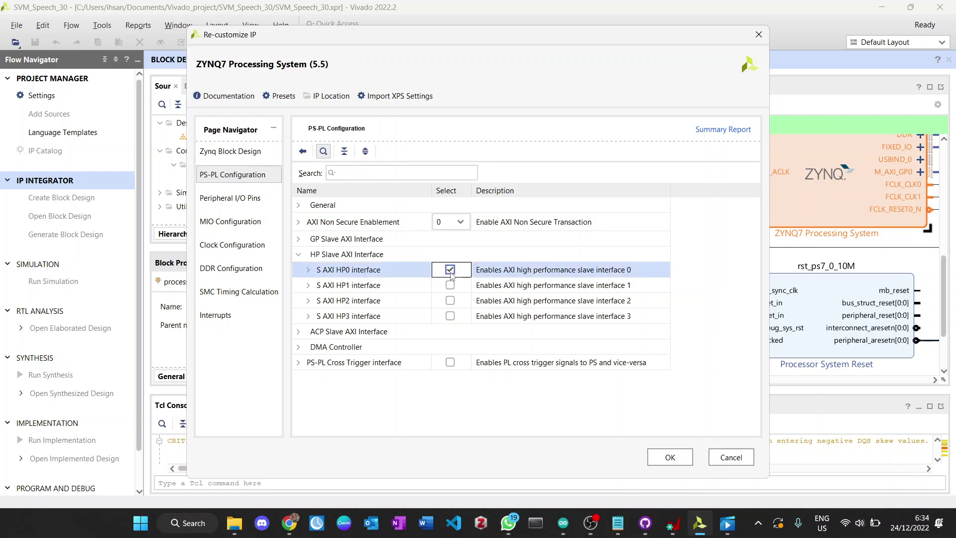
{"action": "left_click", "coordinate": [664, 455]}
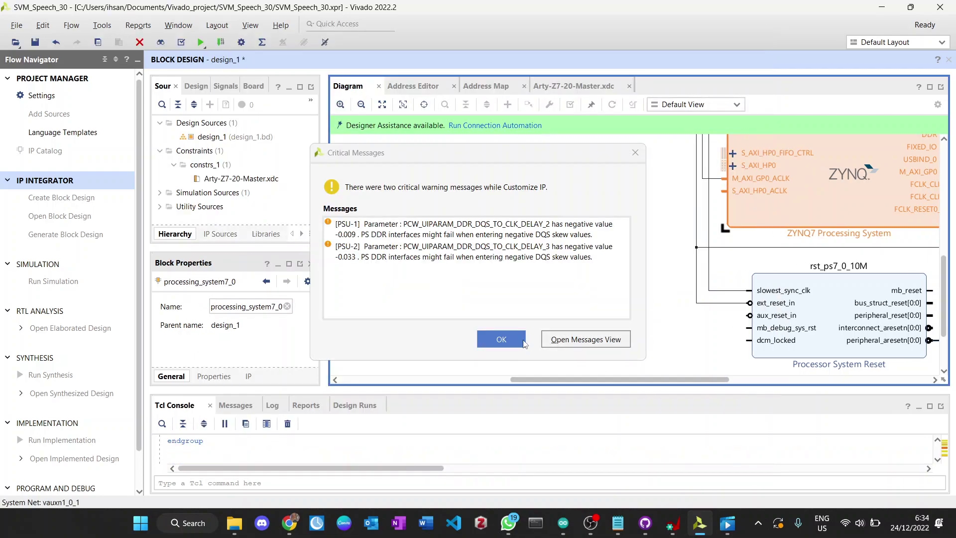
{"action": "left_click", "coordinate": [510, 342]}
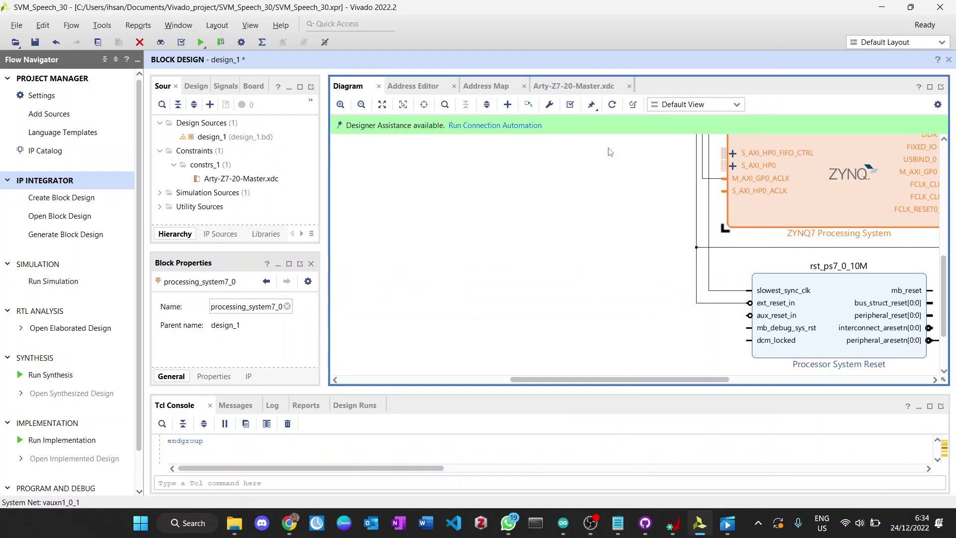
Start connection automation for all interfaces and set the slave clock source of axi_dma_0's S_AXI_LITE to /processing_system7_0/FCLK_CLK0 (100 MHz).
{"action": "left_click", "coordinate": [491, 127]}
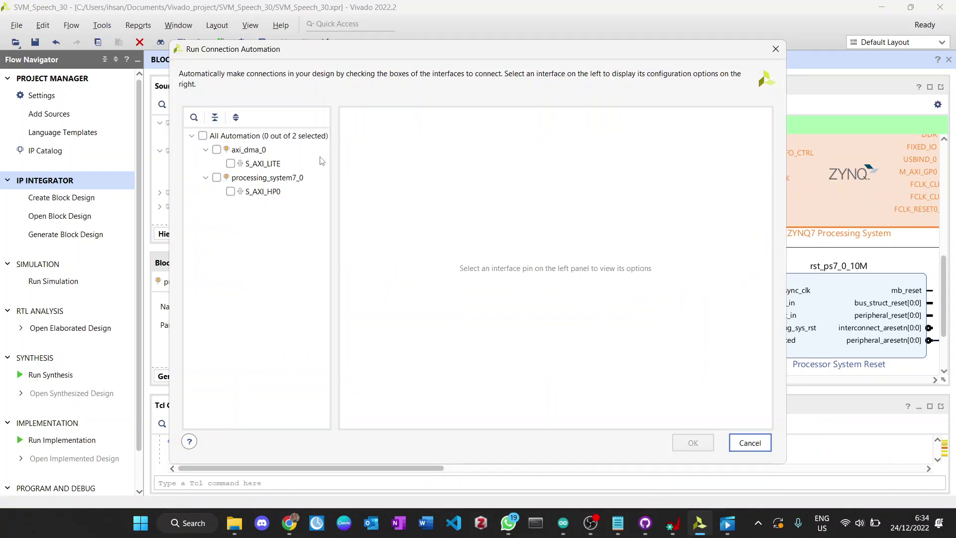
{"action": "left_click", "coordinate": [246, 162]}
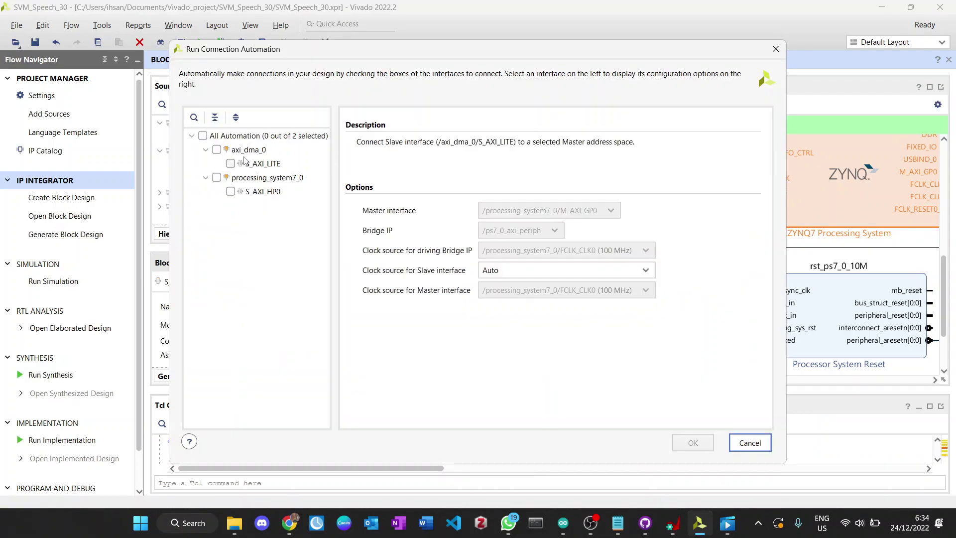
{"action": "left_click", "coordinate": [202, 137]}
{"action": "left_click", "coordinate": [260, 164]}
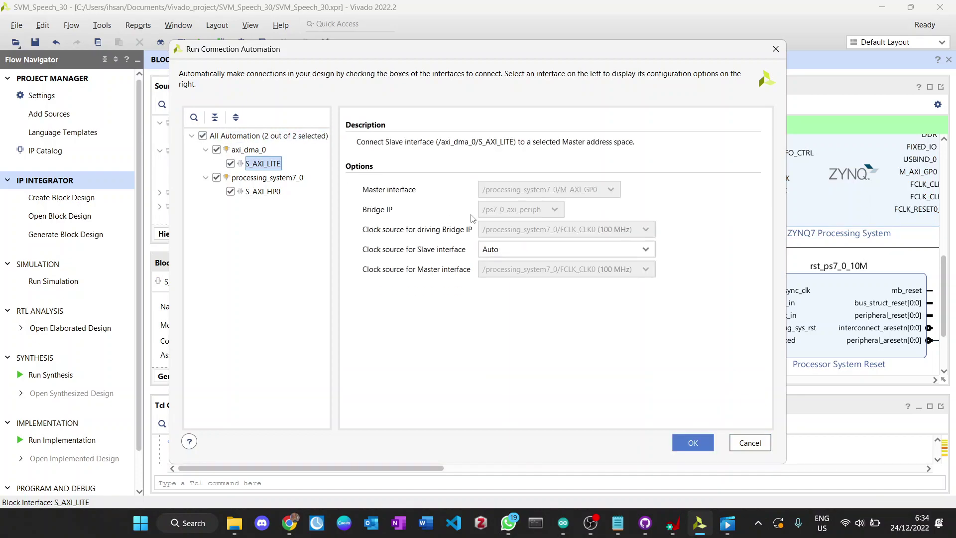
{"action": "left_click", "coordinate": [549, 254]}
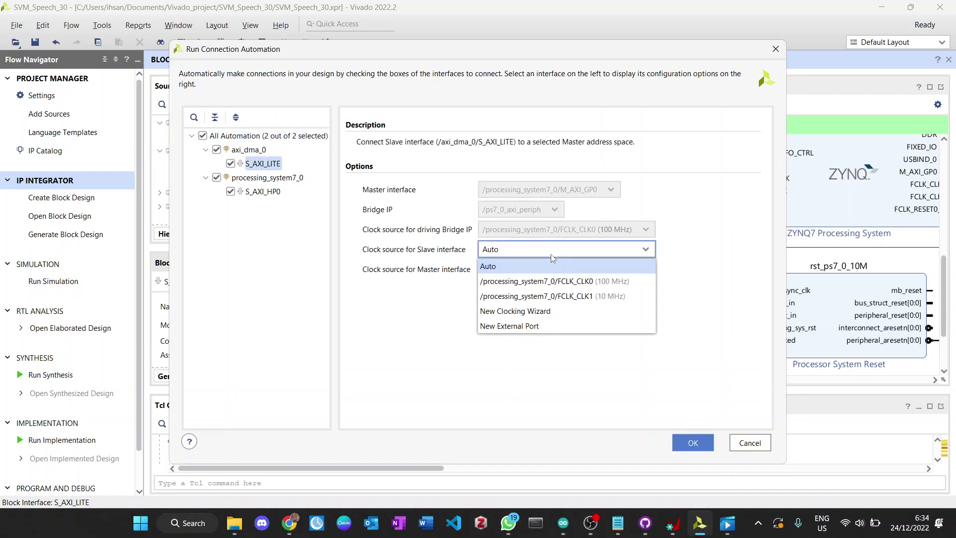
{"action": "left_click", "coordinate": [577, 283]}
Set S_AXI_HP0's bridge, slave and master clock sources to /processing_system7_0/FCLK_CLK0 (100 MHz) and run the connection automation.
{"action": "left_click", "coordinate": [268, 193]}
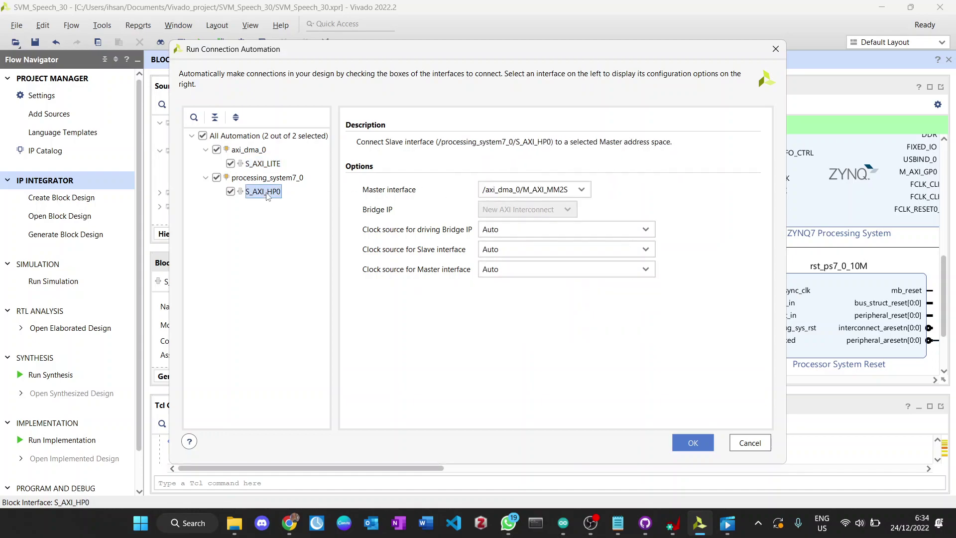
{"action": "left_click", "coordinate": [534, 237]}
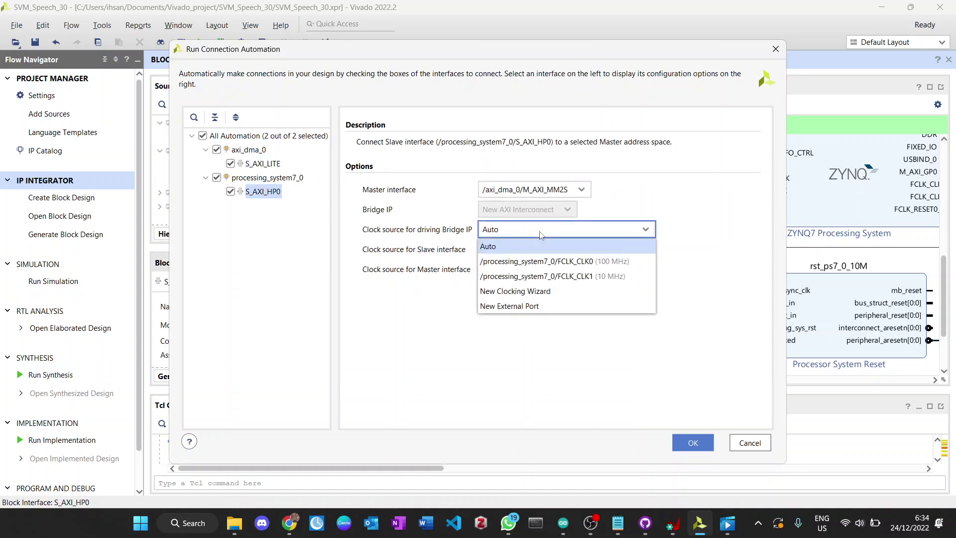
{"action": "left_click", "coordinate": [552, 259]}
{"action": "left_click", "coordinate": [539, 251]}
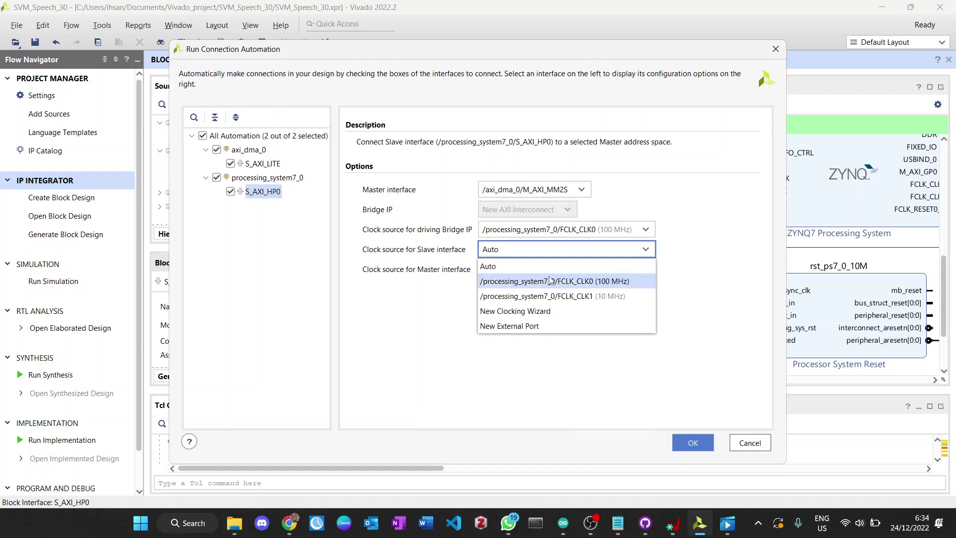
{"action": "left_click", "coordinate": [553, 282]}
{"action": "left_click", "coordinate": [537, 271]}
{"action": "left_click", "coordinate": [551, 301]}
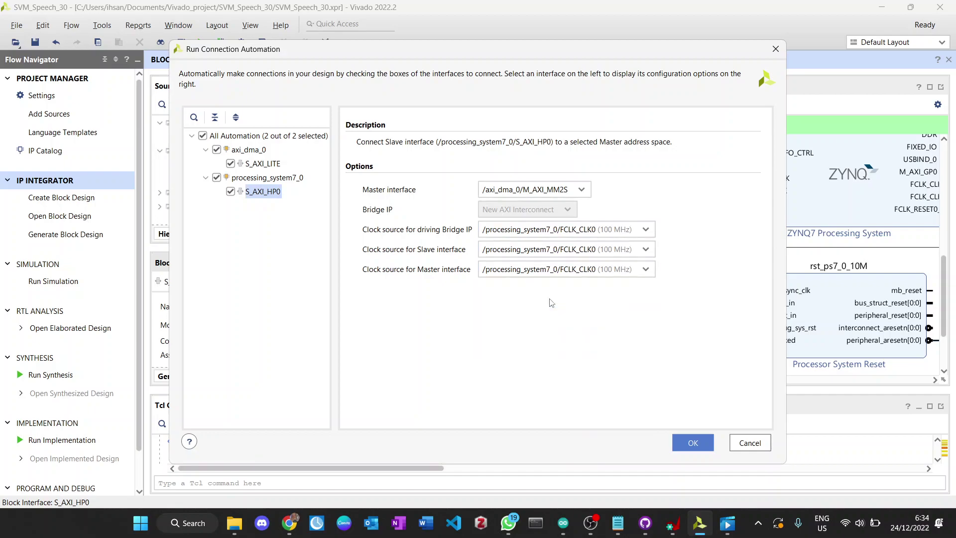
{"action": "left_click", "coordinate": [693, 442]}
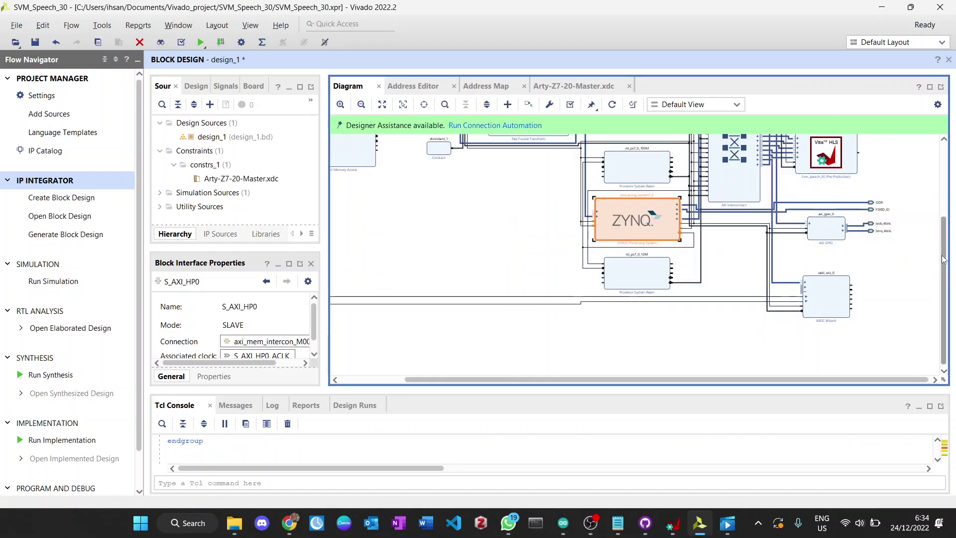
Run connection automation for axi_dma_0's M_AXI_S2MM with its master interface clock source set to /processing_system7_0/FCLK_CLK0 (100 MHz).
{"action": "scroll", "coordinate": [598, 194], "scroll_direction": "up", "scroll_amount": 3}
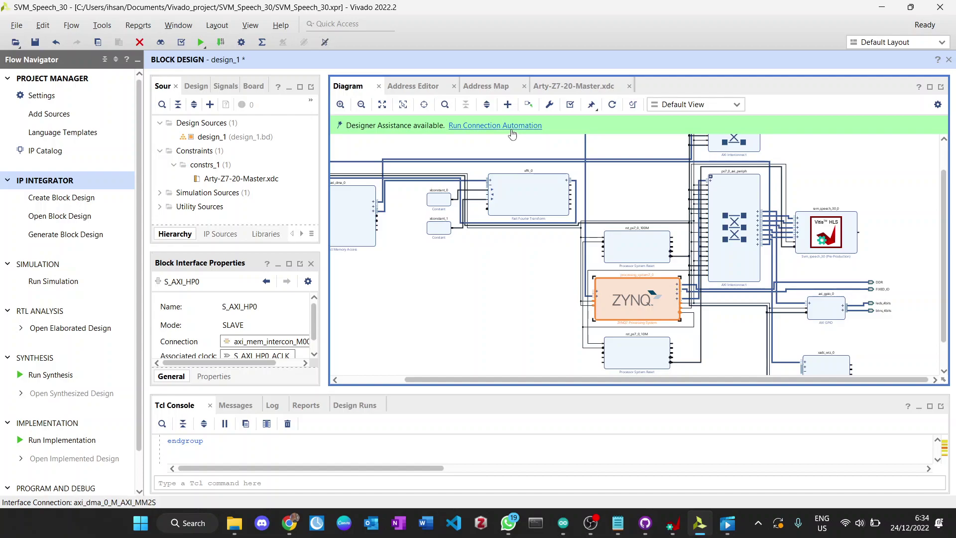
{"action": "left_click", "coordinate": [495, 125]}
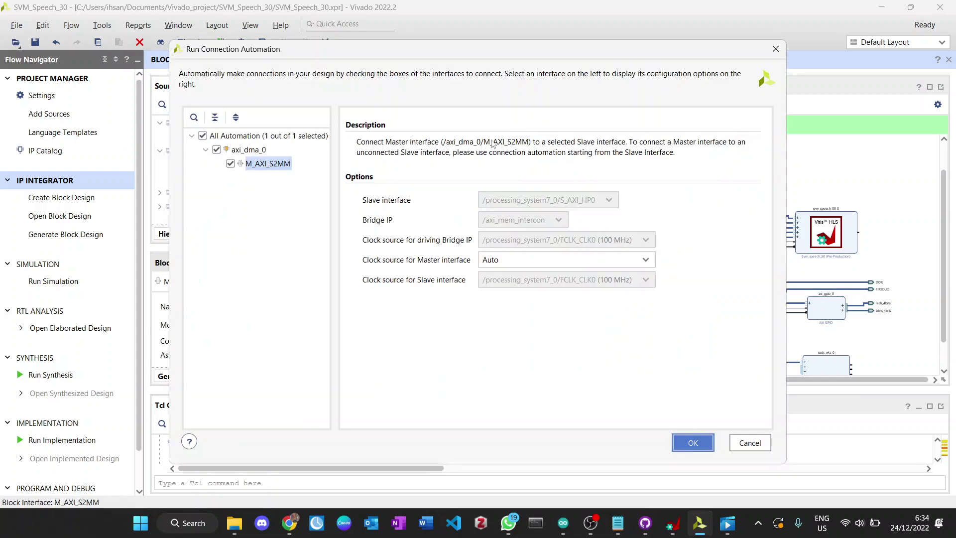
{"action": "left_click", "coordinate": [529, 258]}
{"action": "left_click", "coordinate": [540, 292]}
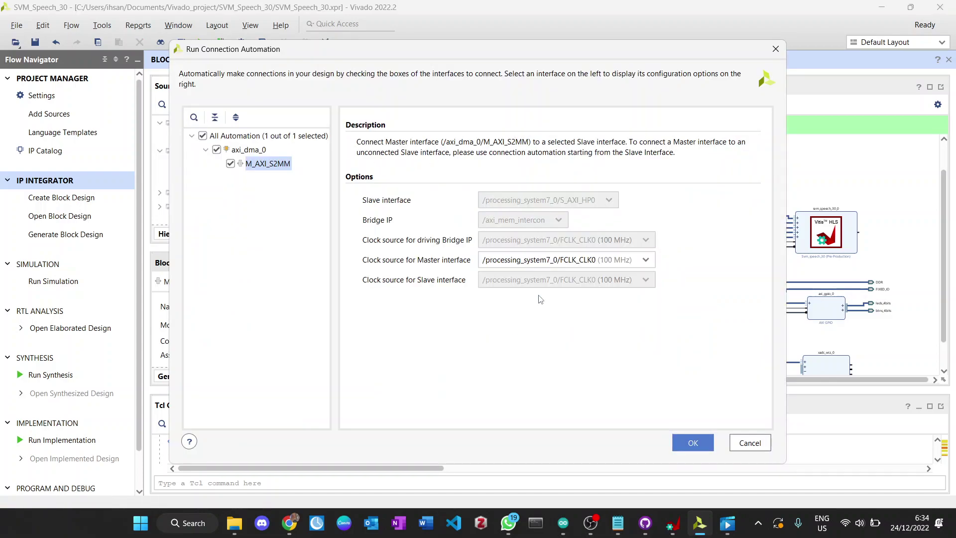
{"action": "left_click", "coordinate": [693, 442]}
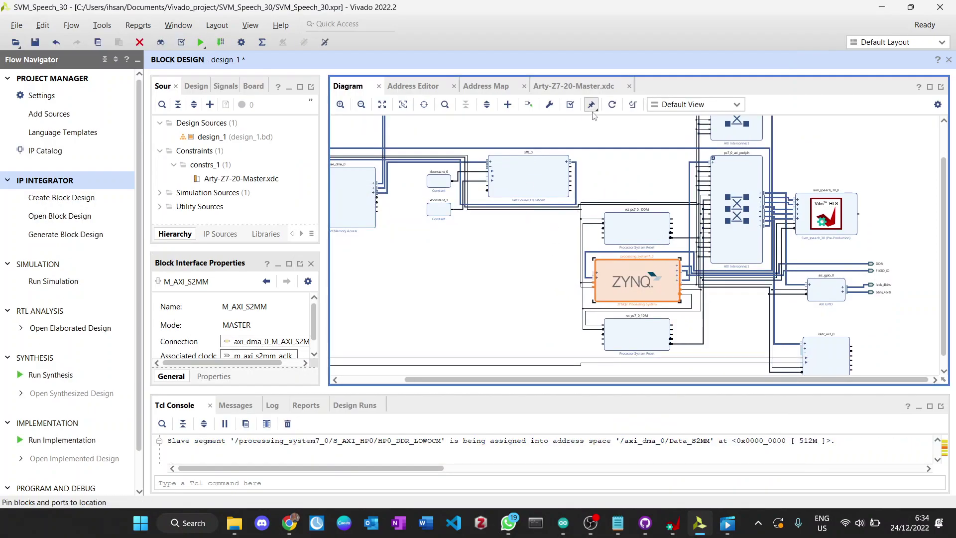
Regenerate the block diagram layout and save the design.
{"action": "left_click", "coordinate": [612, 104]}
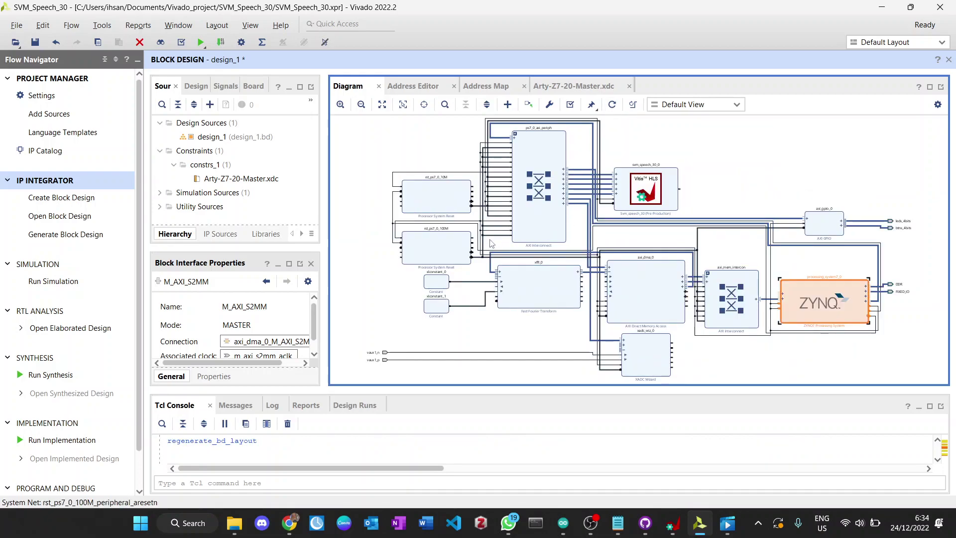
{"action": "left_click", "coordinate": [381, 316]}
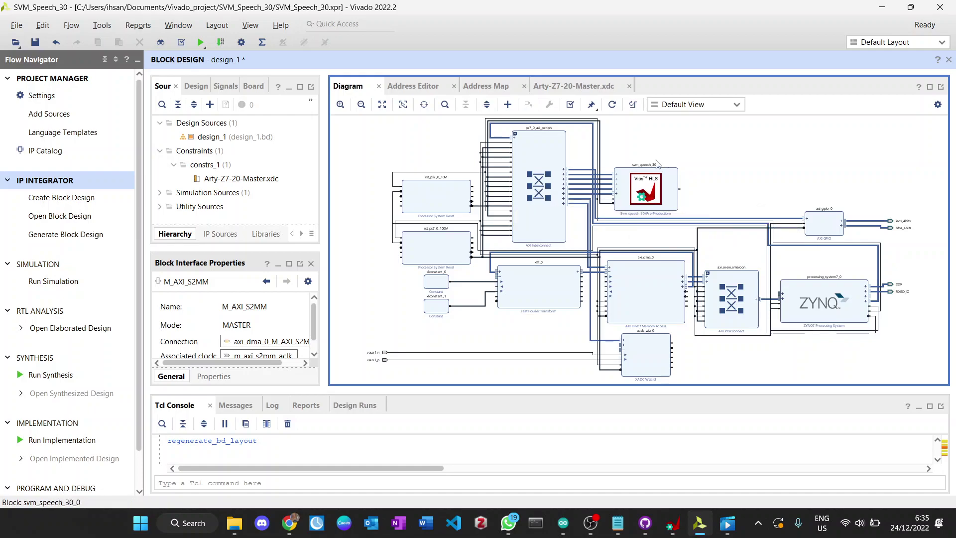
{"action": "key", "text": "ctrl+s"}
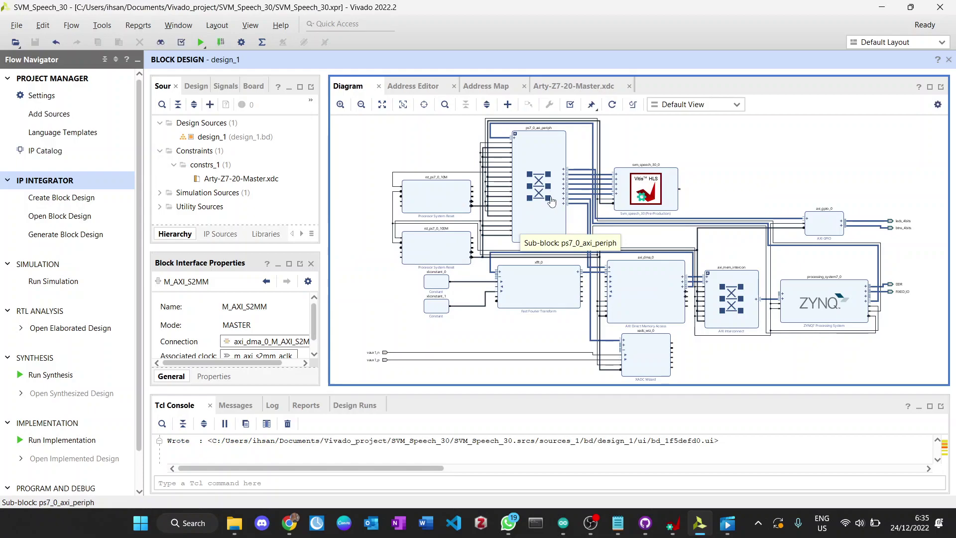
Connect xfft_0's aresetn to the rst_ps7_0_100M peripheral_aresetn net and its aclk to the processing_system7_0 FCLK_CLK0 net.
{"action": "scroll", "coordinate": [418, 210], "scroll_direction": "up", "scroll_amount": 5}
{"action": "scroll", "coordinate": [418, 210], "scroll_direction": "down", "scroll_amount": 5}
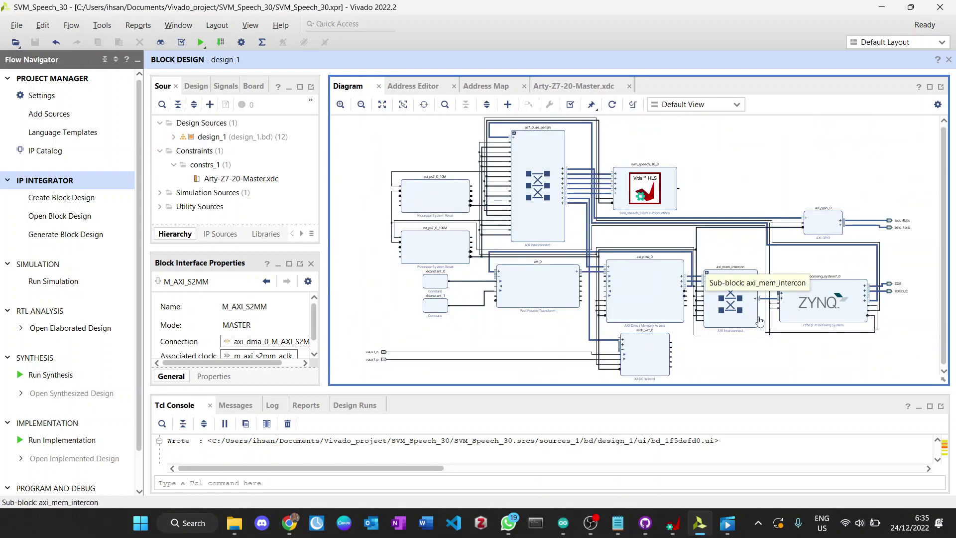
{"action": "scroll", "coordinate": [783, 322], "scroll_direction": "up", "scroll_amount": 4}
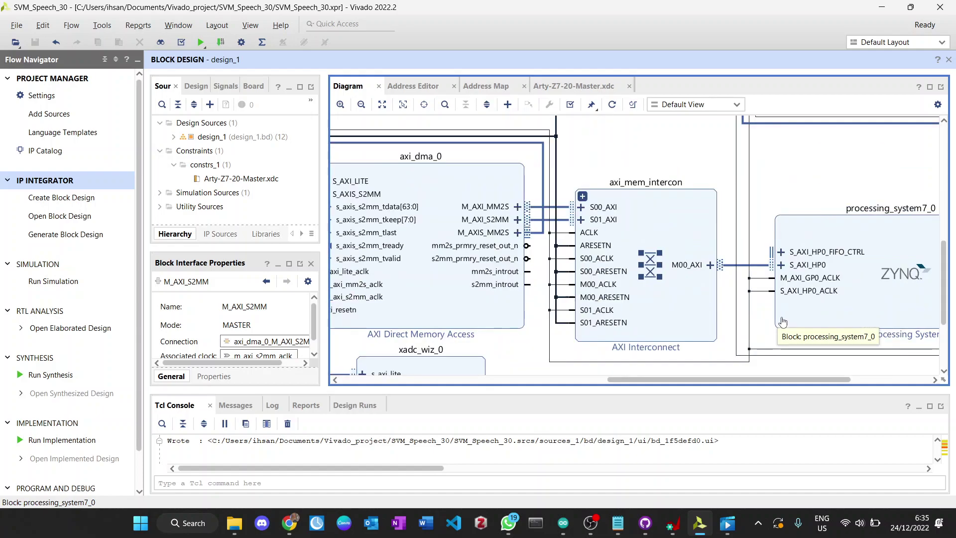
{"action": "scroll", "coordinate": [783, 321], "scroll_direction": "down", "scroll_amount": 4}
{"action": "scroll", "coordinate": [618, 371], "scroll_direction": "up", "scroll_amount": 4}
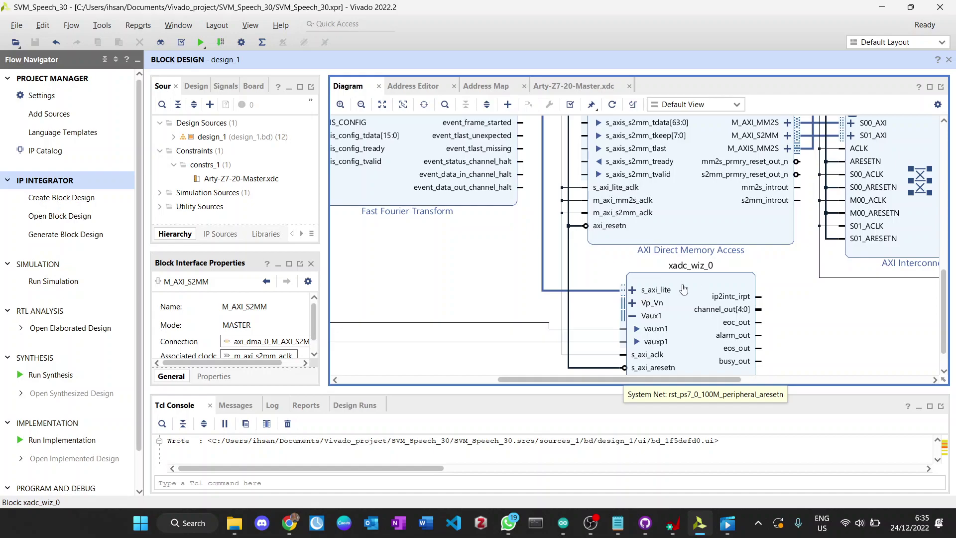
{"action": "scroll", "coordinate": [684, 289], "scroll_direction": "down", "scroll_amount": 2}
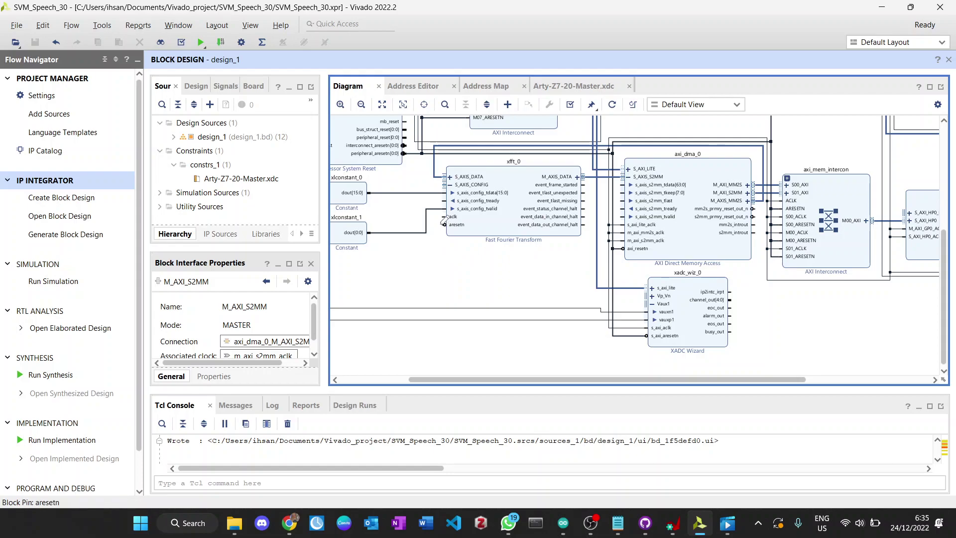
{"action": "left_click_drag", "start_coordinate": [443, 223], "coordinate": [613, 337]}
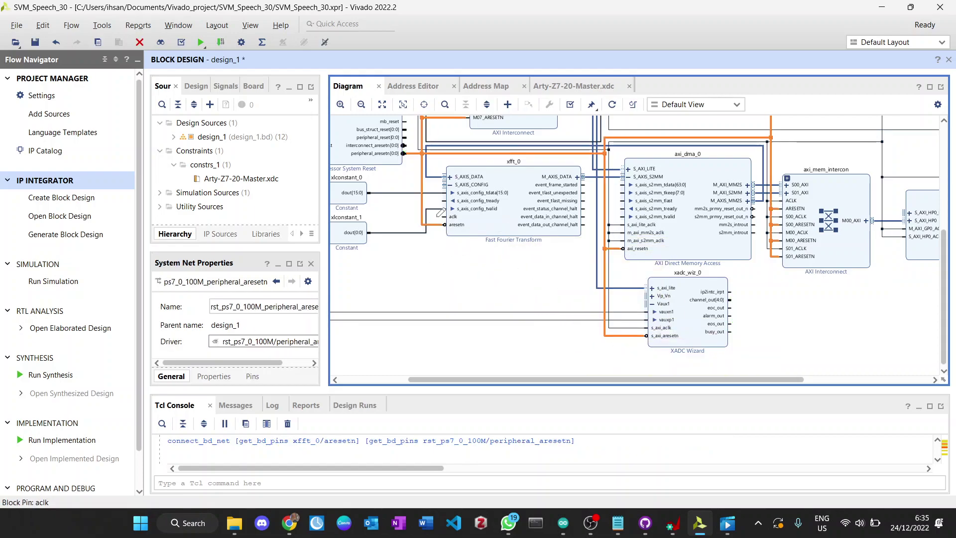
{"action": "left_click_drag", "start_coordinate": [447, 215], "coordinate": [611, 272]}
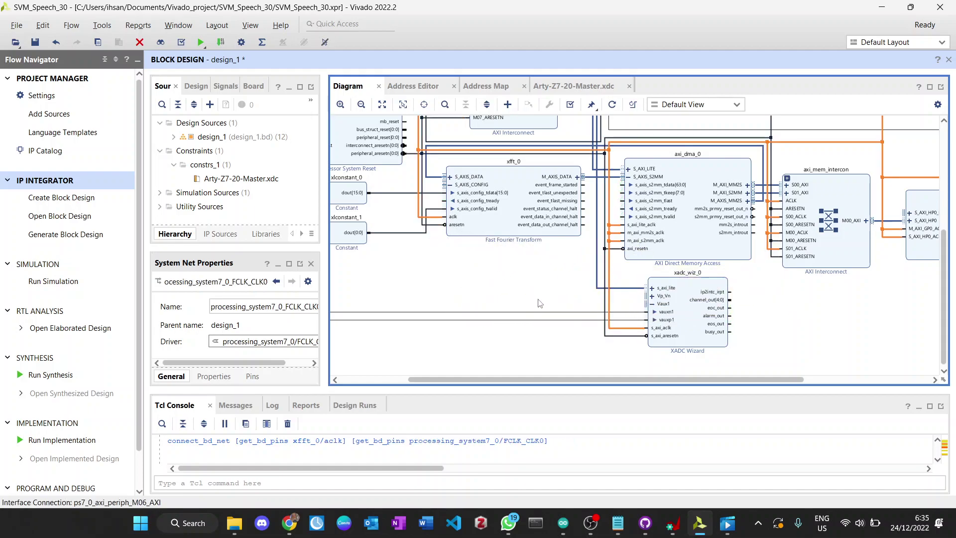
{"action": "left_click", "coordinate": [522, 285]}
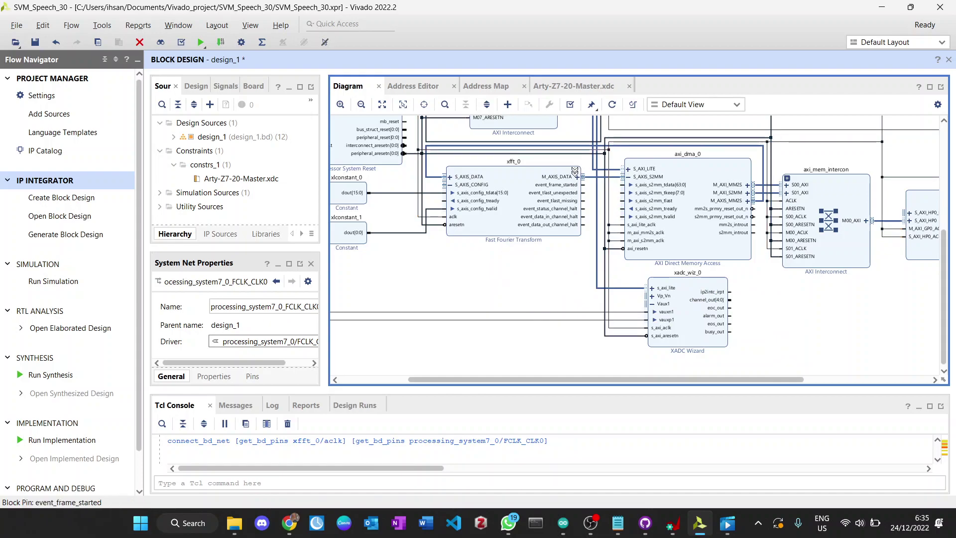
Regenerate the block diagram layout, then validate the block design and save it.
{"action": "left_click", "coordinate": [613, 106]}
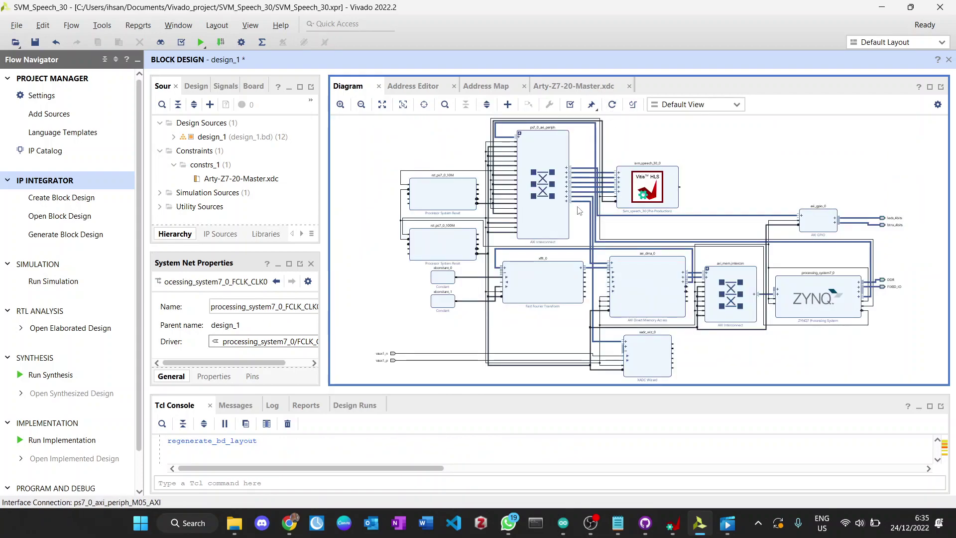
{"action": "left_click", "coordinate": [570, 105]}
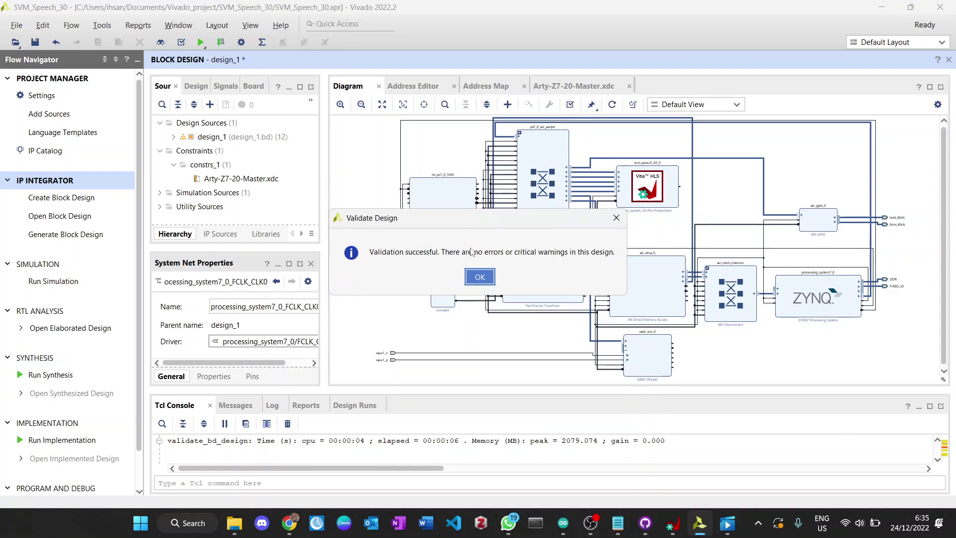
{"action": "left_click", "coordinate": [479, 277]}
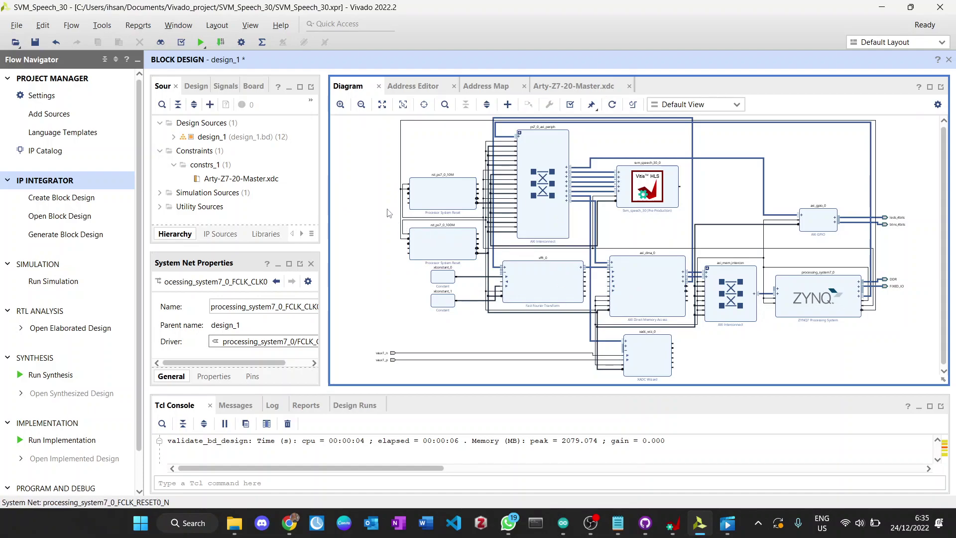
{"action": "key", "text": "ctrl+s"}
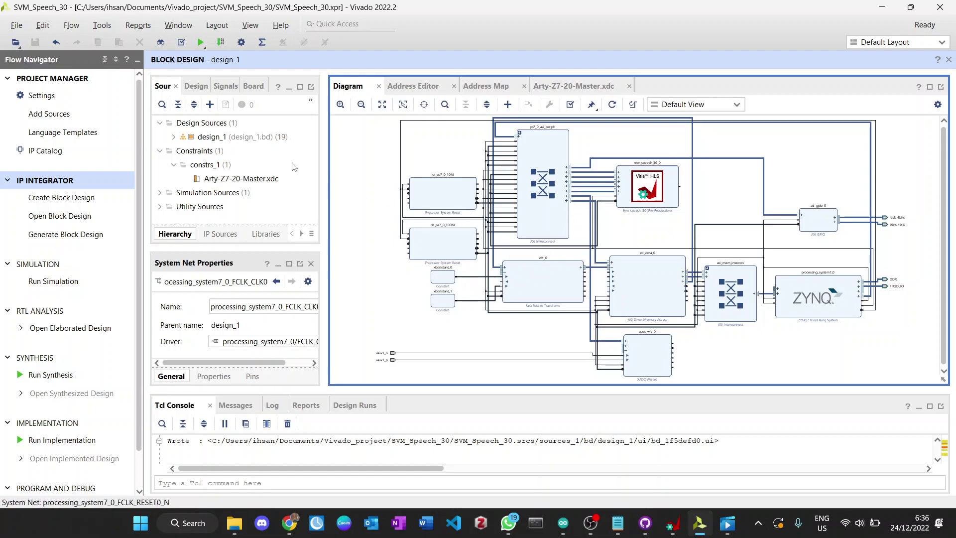
Create an HDL wrapper for design_1.bd, letting Vivado manage the wrapper and auto-update it.
{"action": "left_click", "coordinate": [206, 138]}
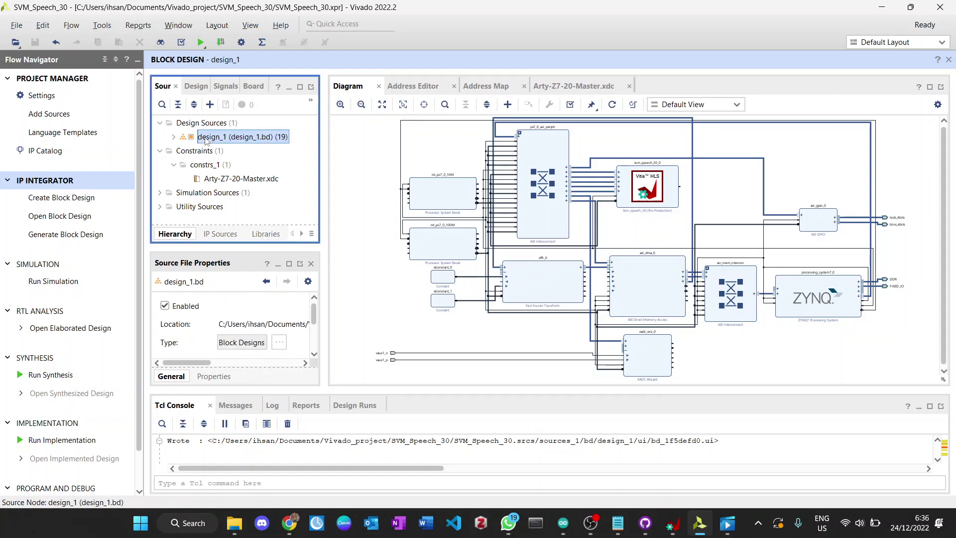
{"action": "right_click", "coordinate": [206, 141]}
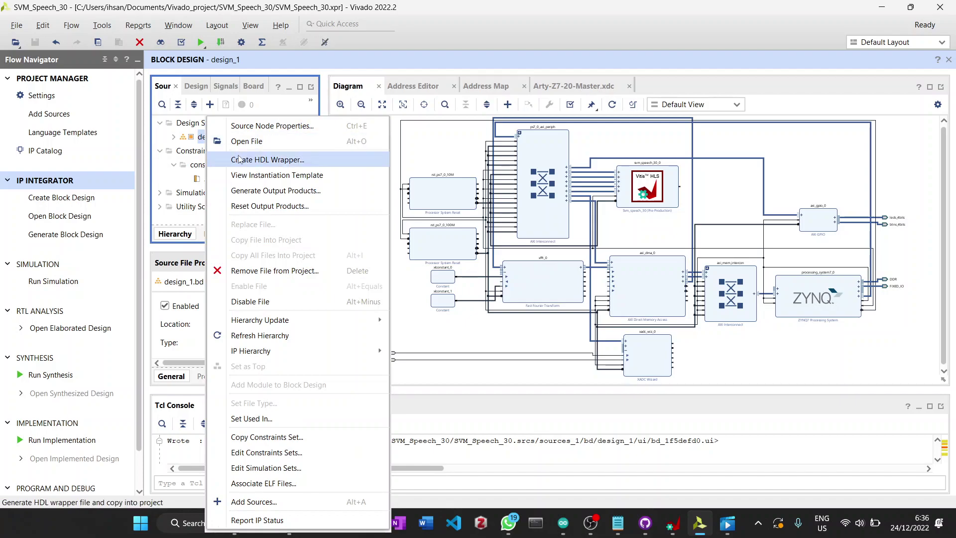
{"action": "left_click", "coordinate": [259, 160]}
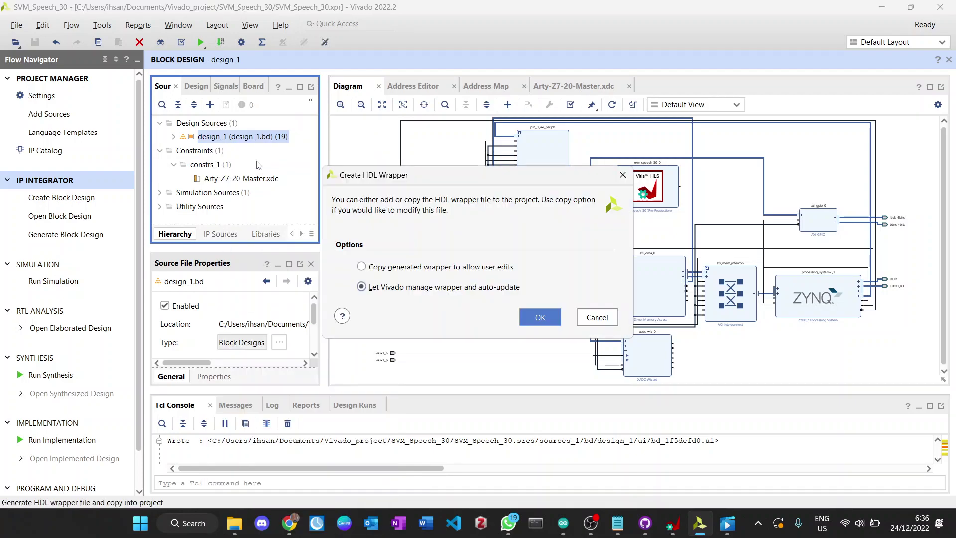
{"action": "left_click", "coordinate": [539, 317]}
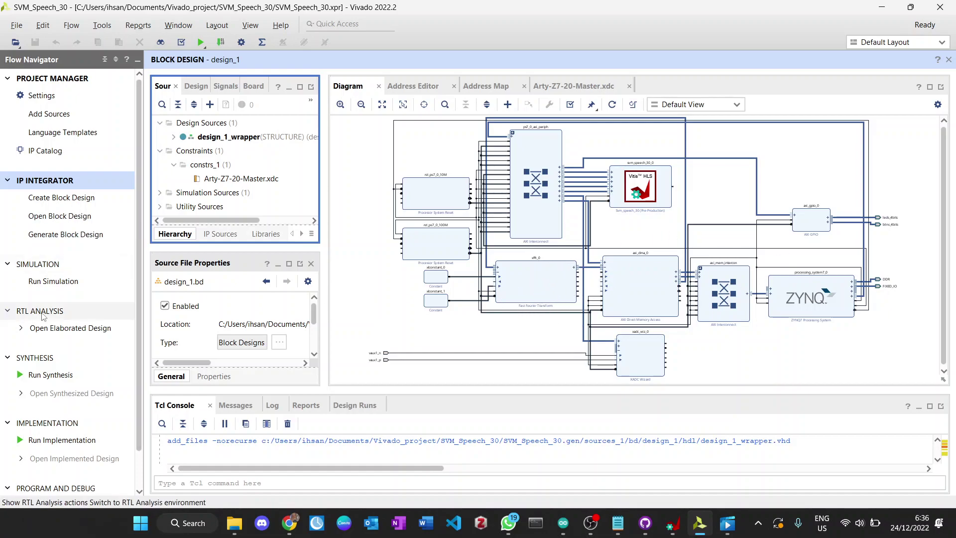
Generate the bitstream, launching synthesis and implementation on the local host with 4 jobs in the default launch directory.
{"action": "scroll", "coordinate": [29, 399], "scroll_direction": "down", "scroll_amount": 2}
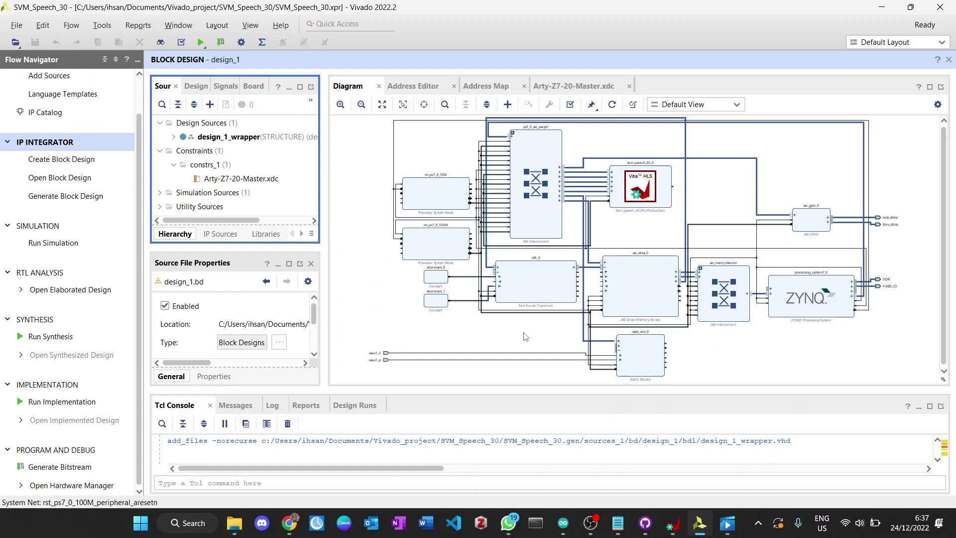
{"action": "left_click", "coordinate": [59, 467]}
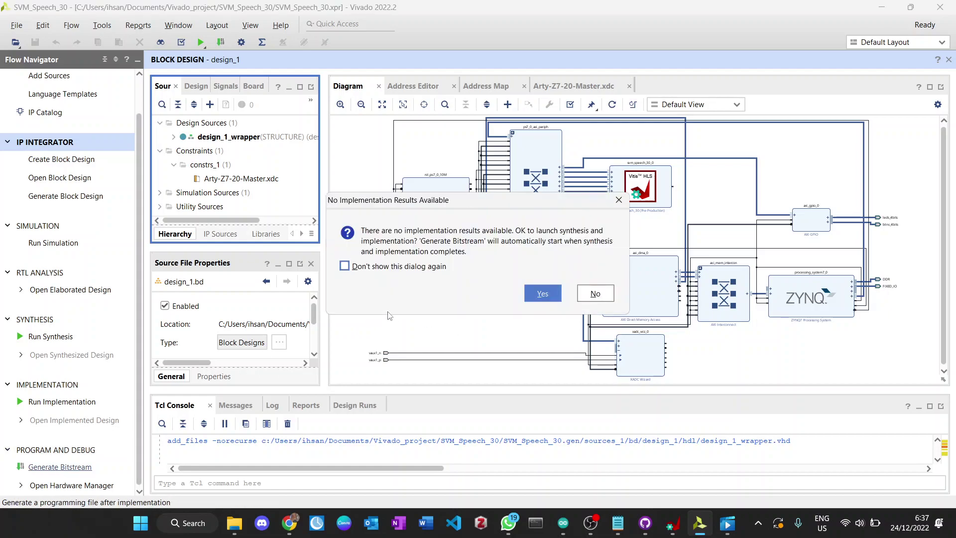
{"action": "left_click", "coordinate": [543, 293]}
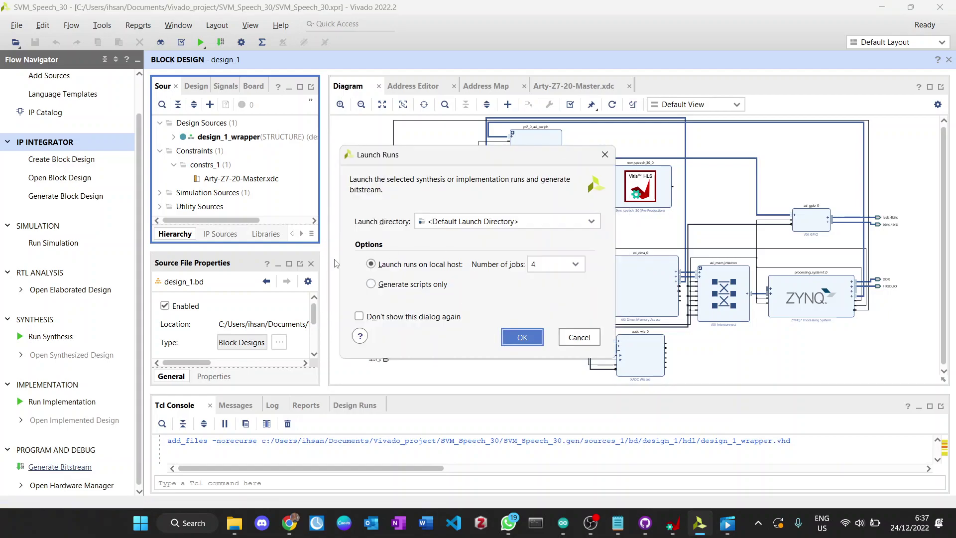
{"action": "left_click", "coordinate": [520, 337]}
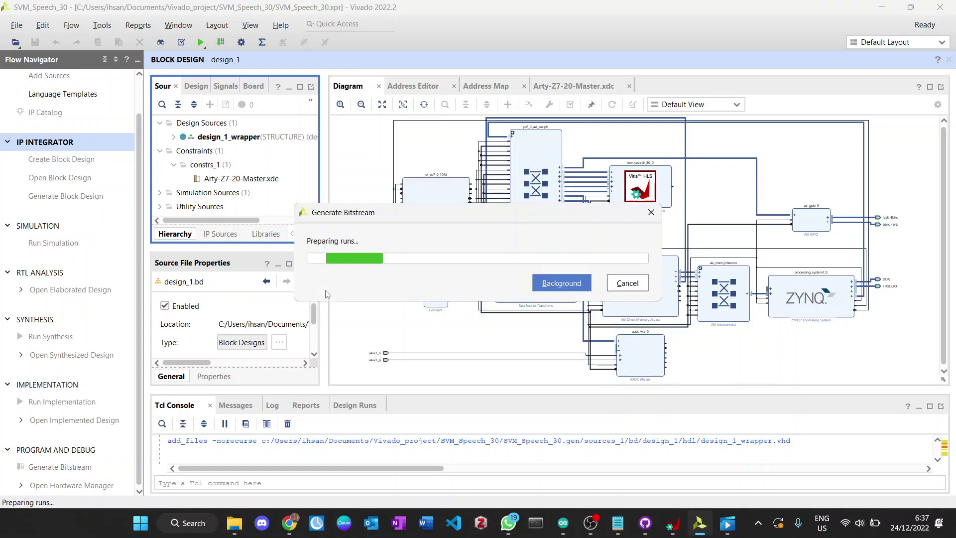